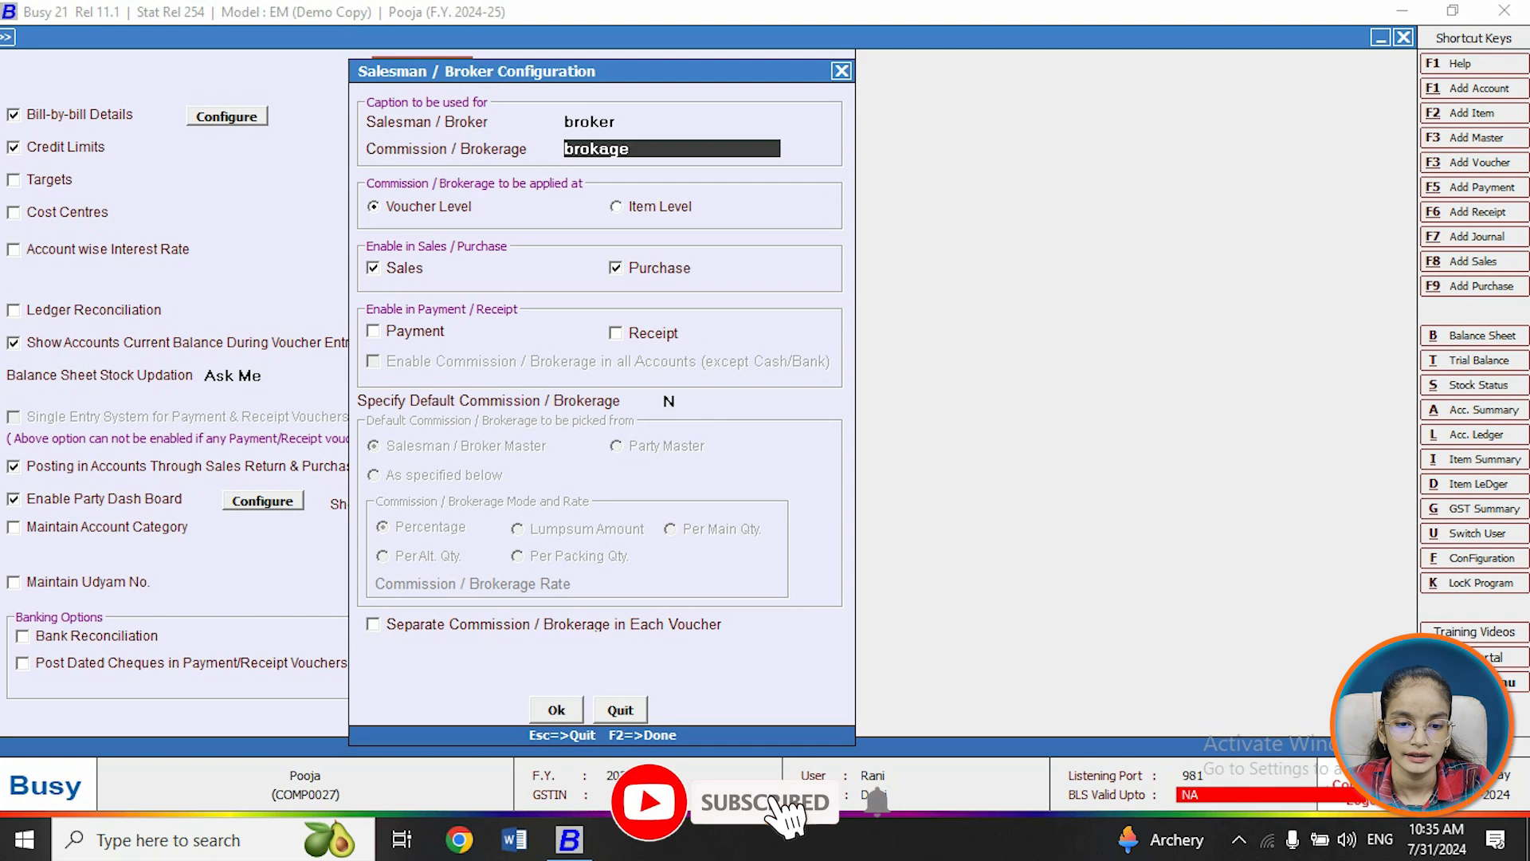
Step: Confirm the captions broker and Brokage, with voucher-level brokerage for Sales and Purchase
key(Return)
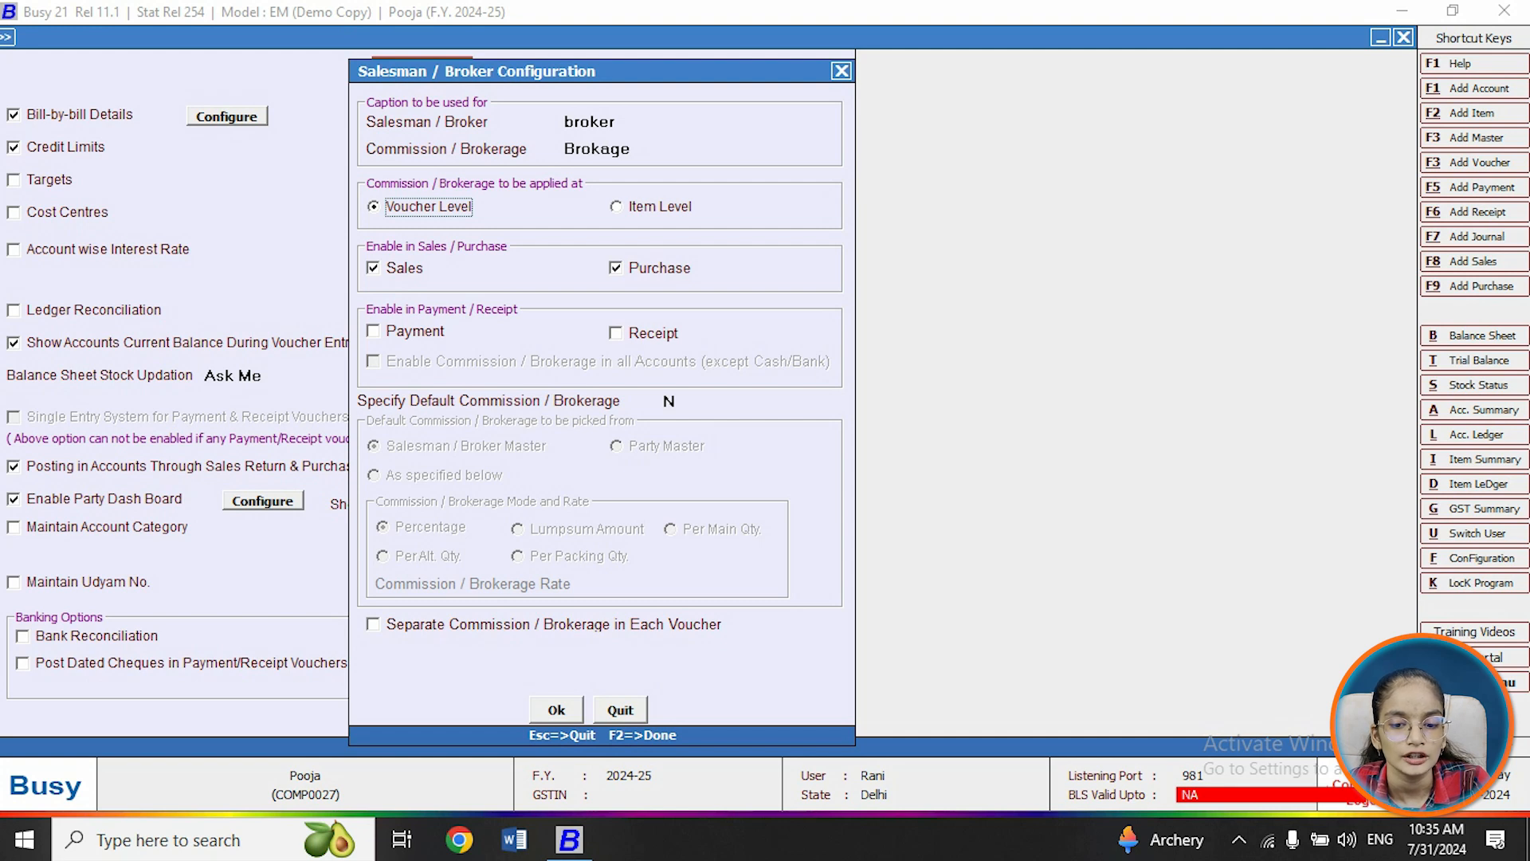
Step: Enable default brokerage, separate per-voucher brokerage and posting to accounts, then save the features
key(Return)
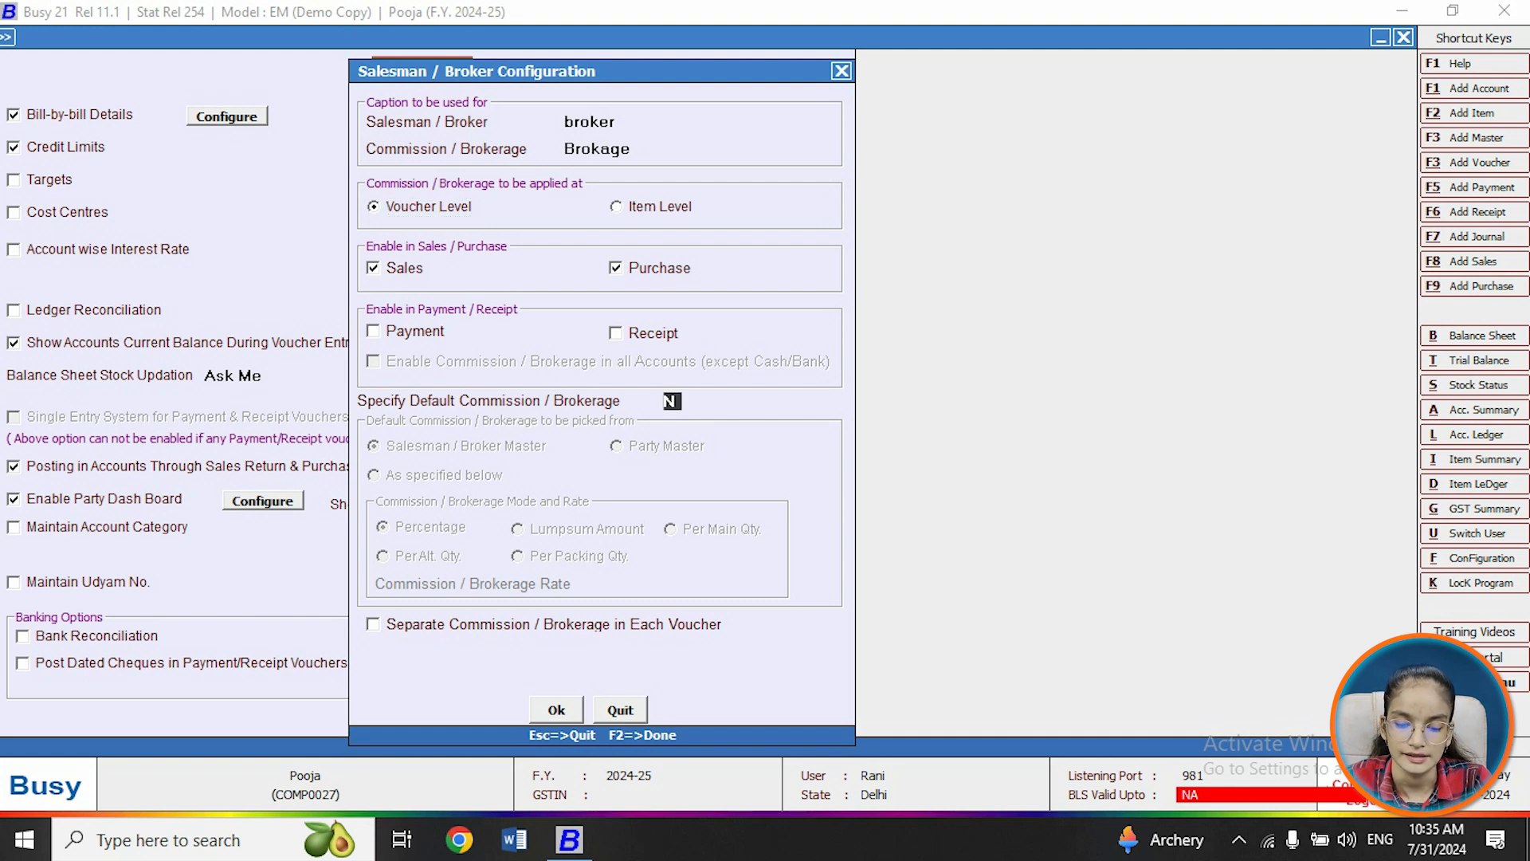
key(y)
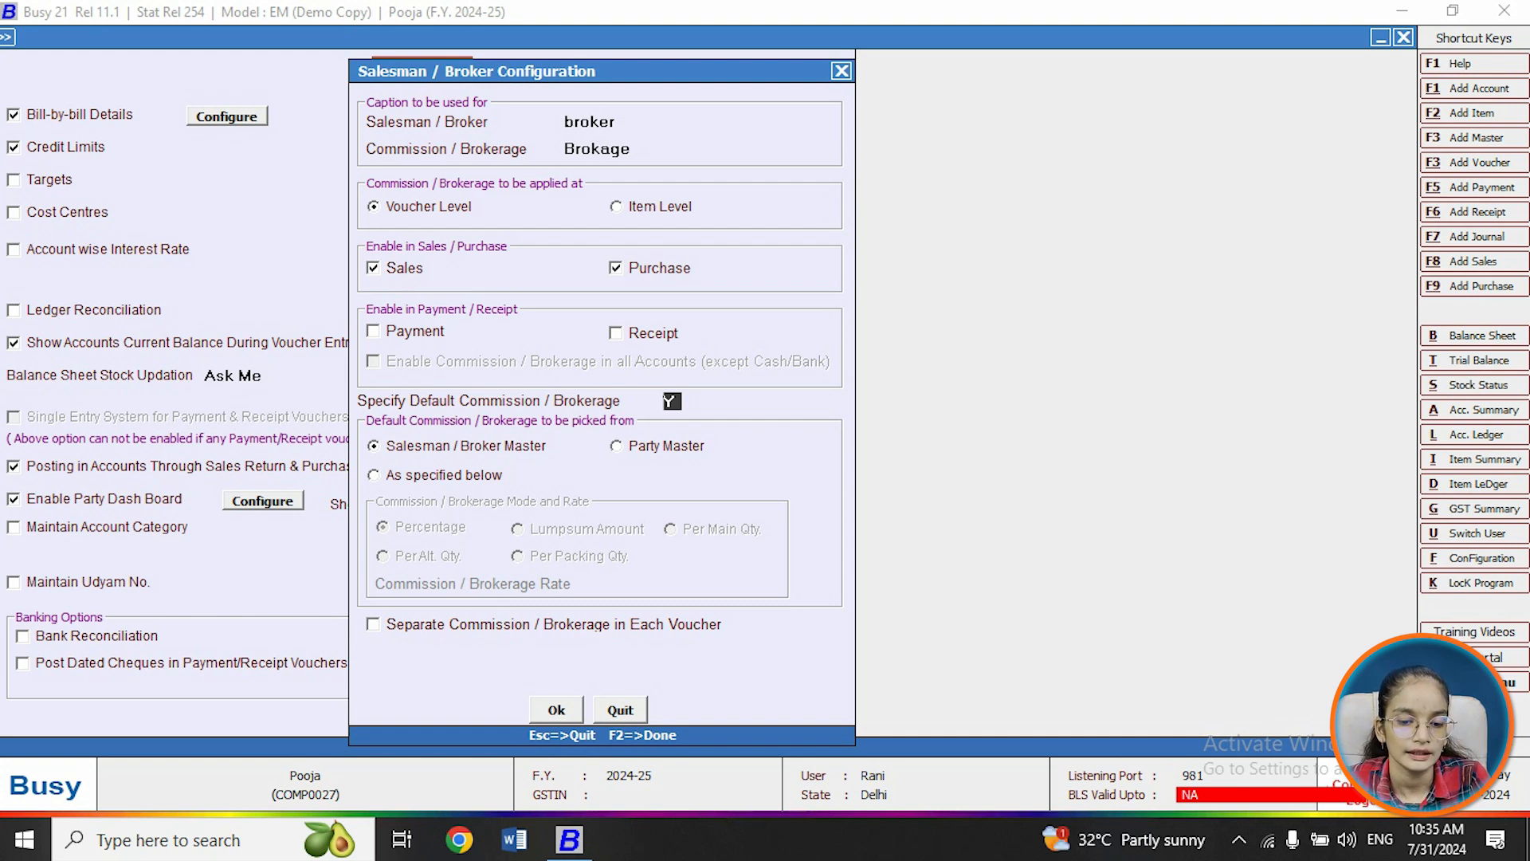
click(373, 624)
click(373, 650)
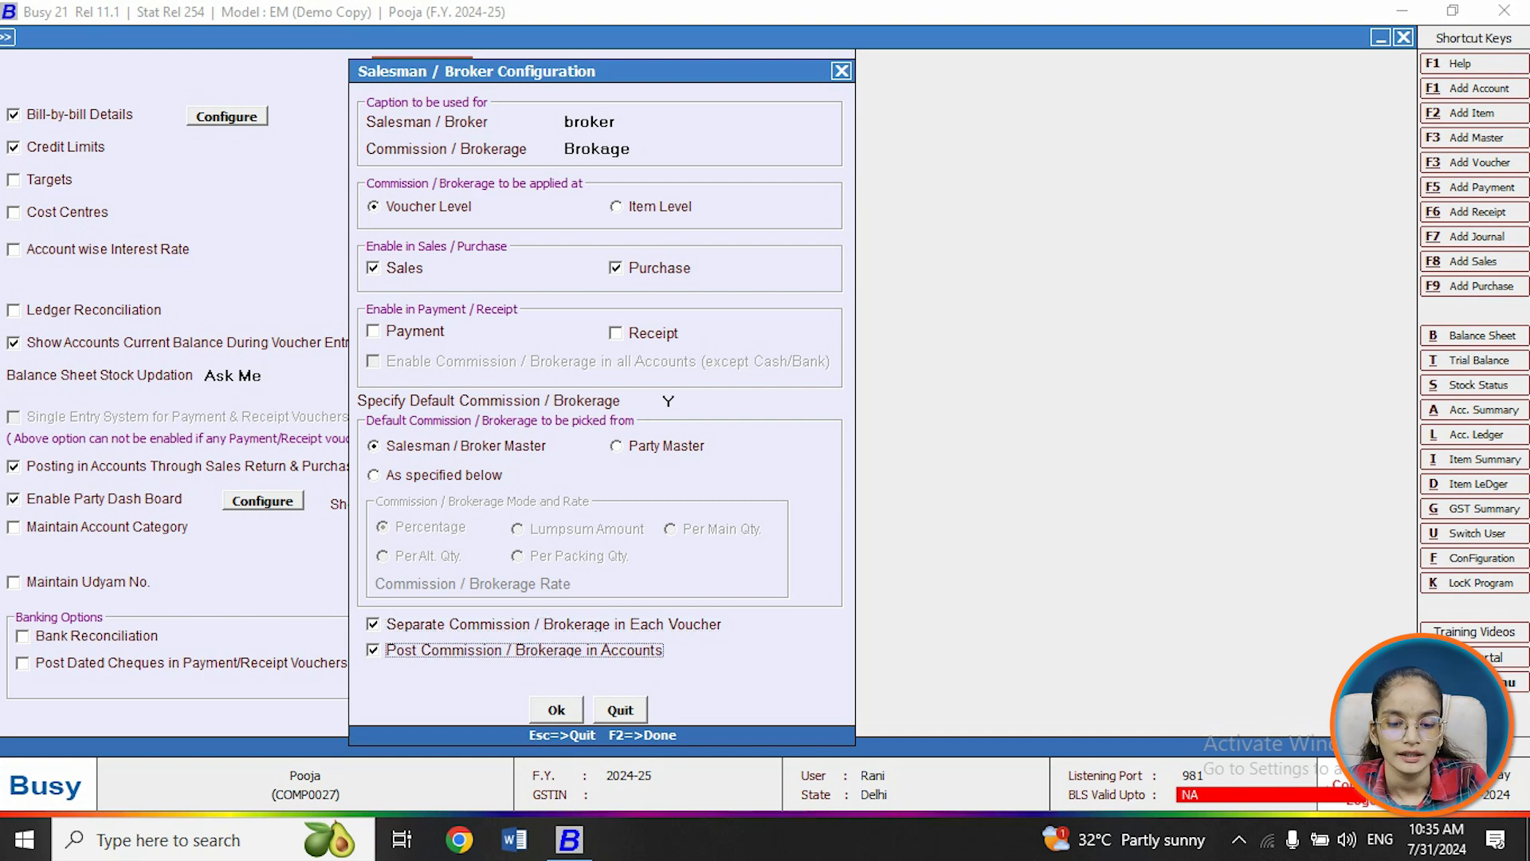
key(Tab)
key(Return)
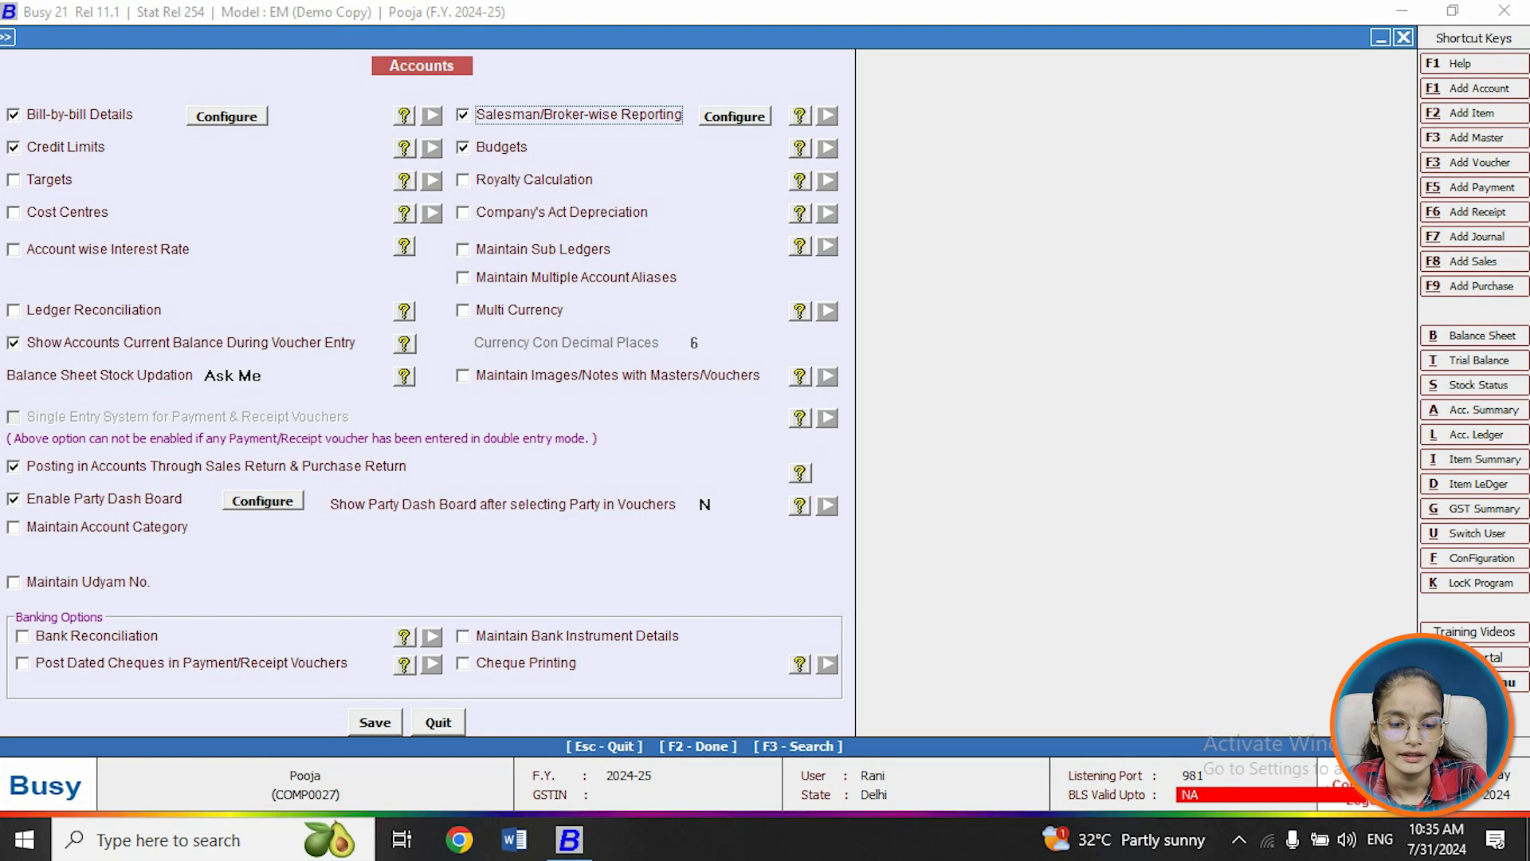
key(F2)
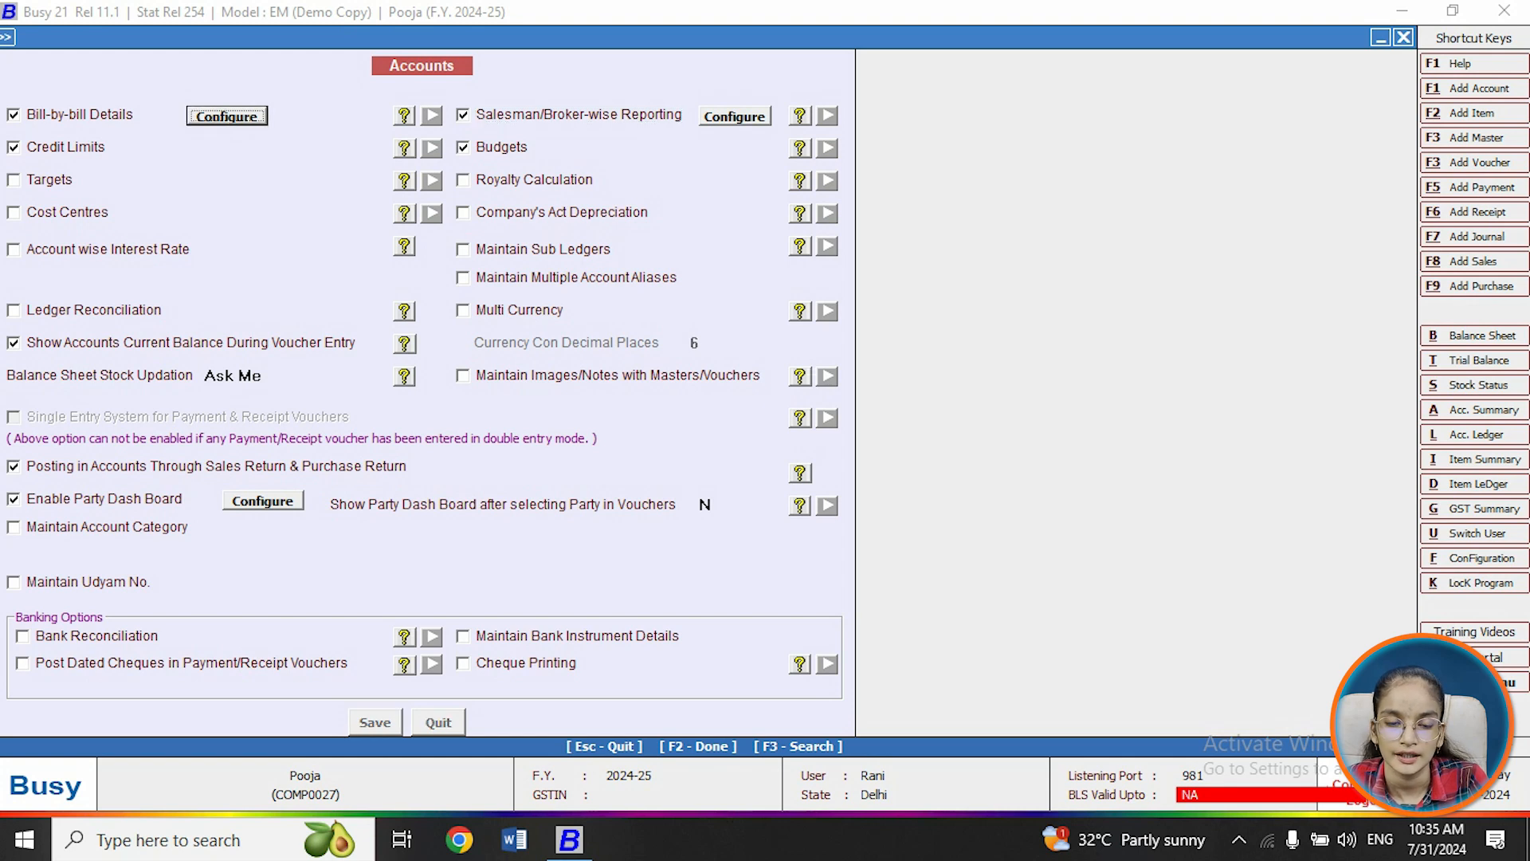
Step: Exit Features/Options and open the Add broker master form under Administration > Masters
key(Escape)
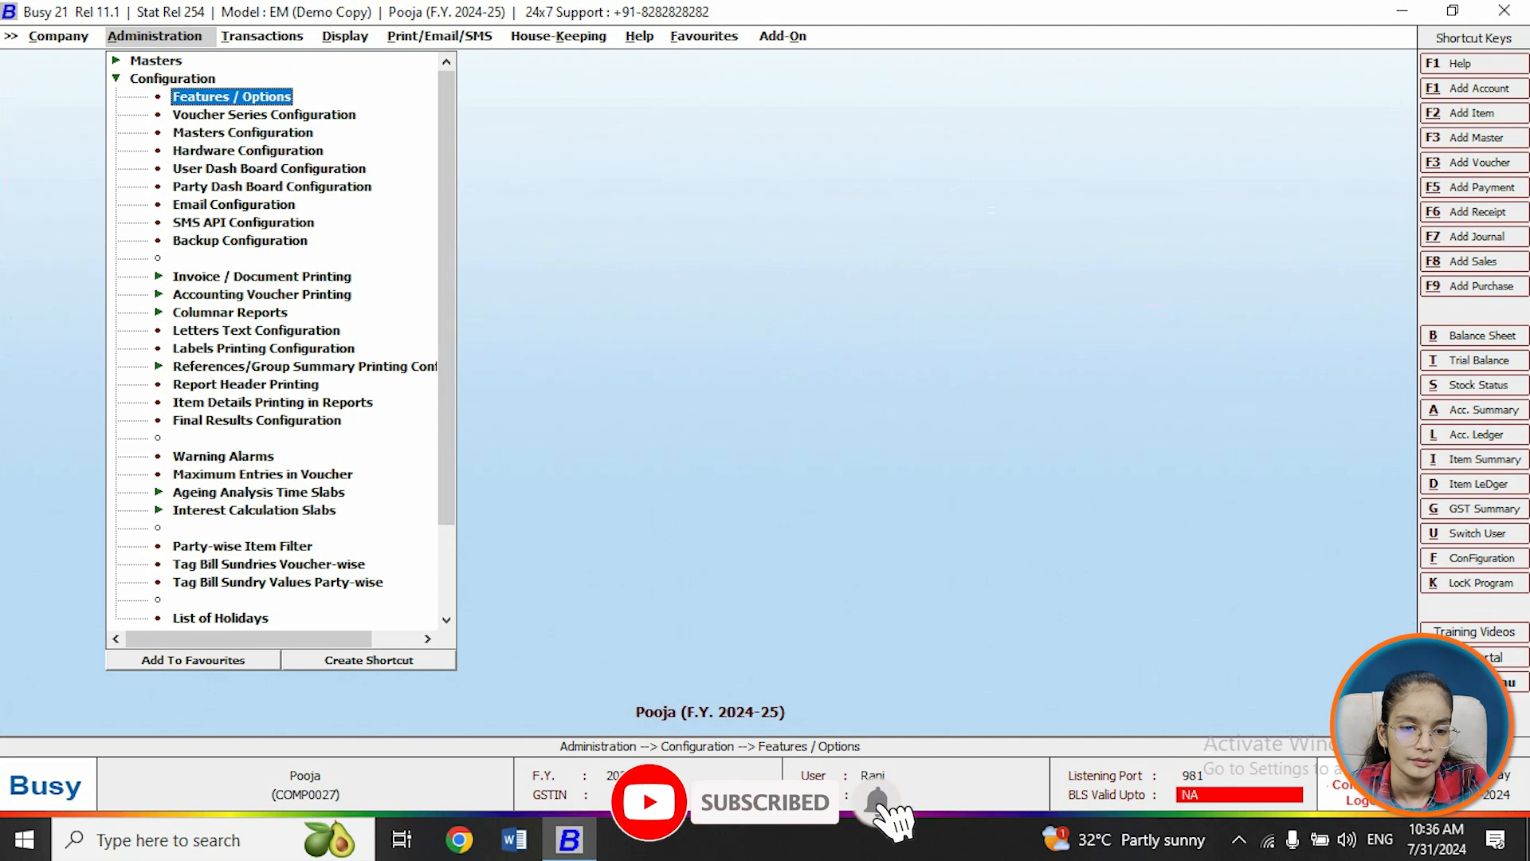
click(156, 62)
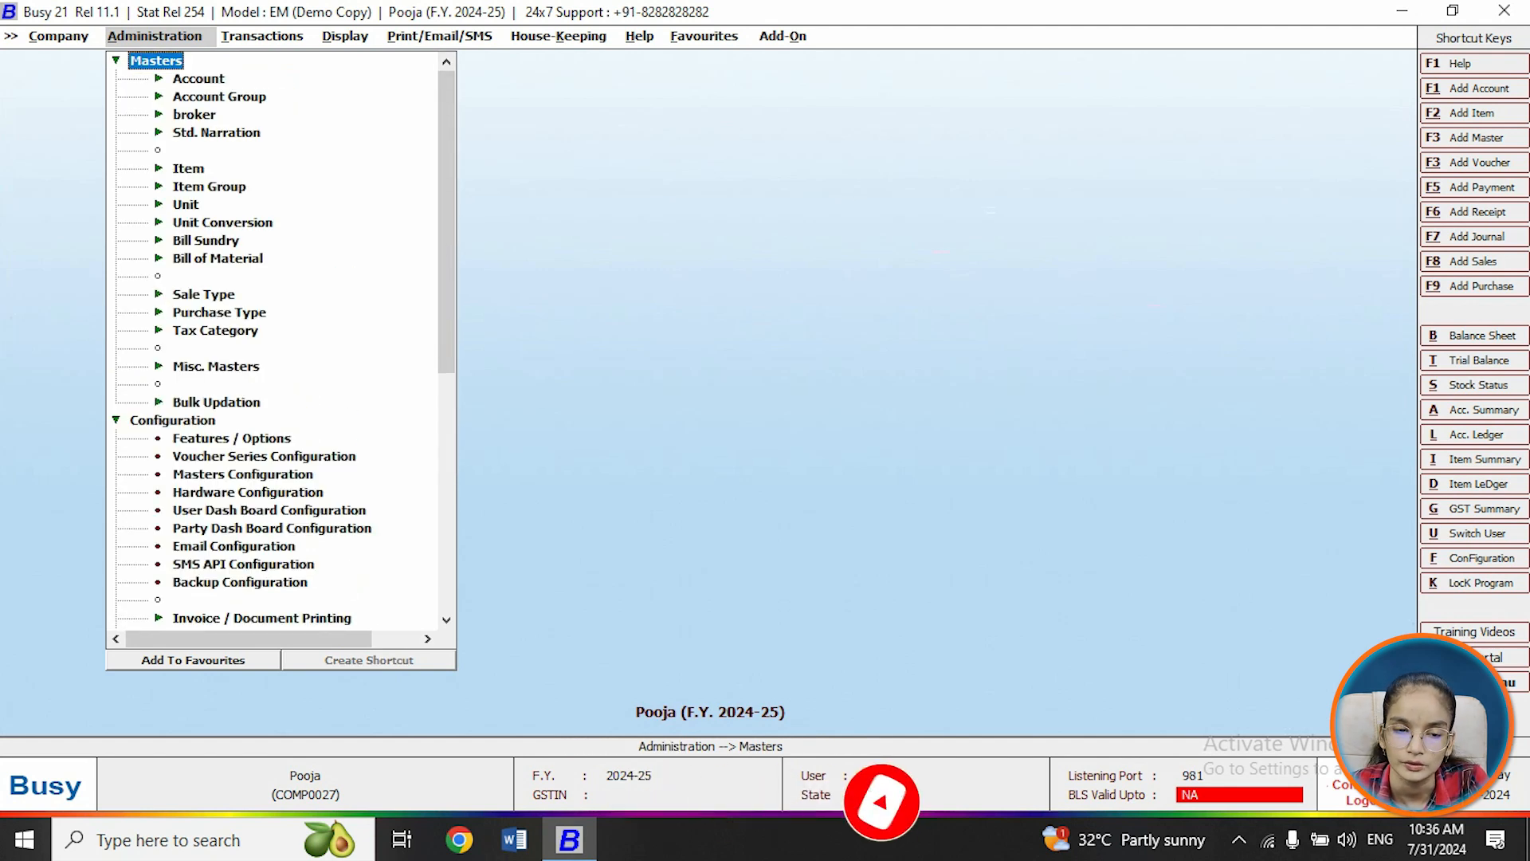
click(195, 115)
click(228, 133)
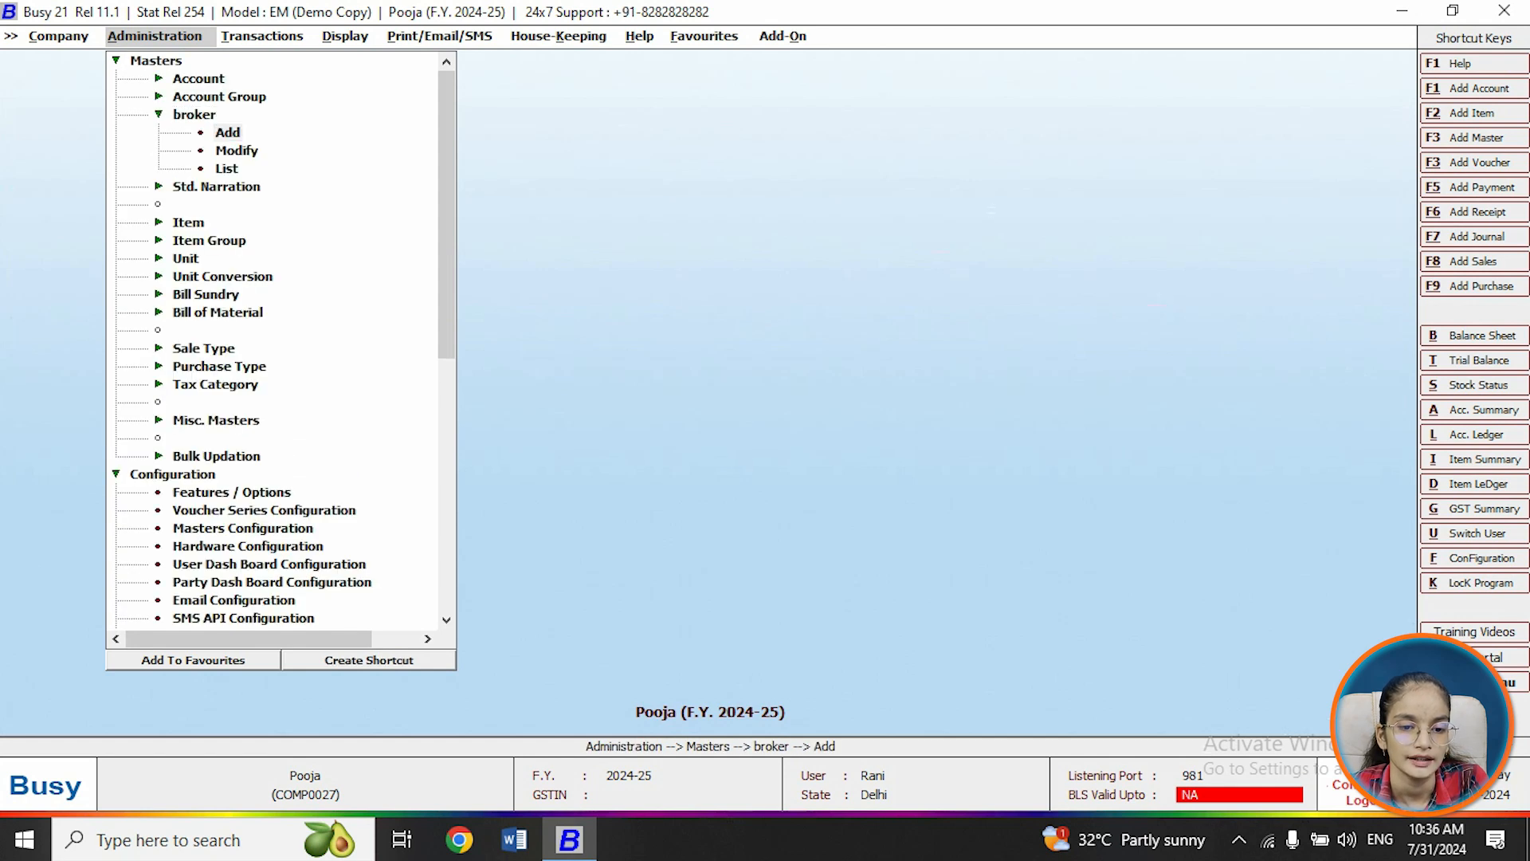
key(Return)
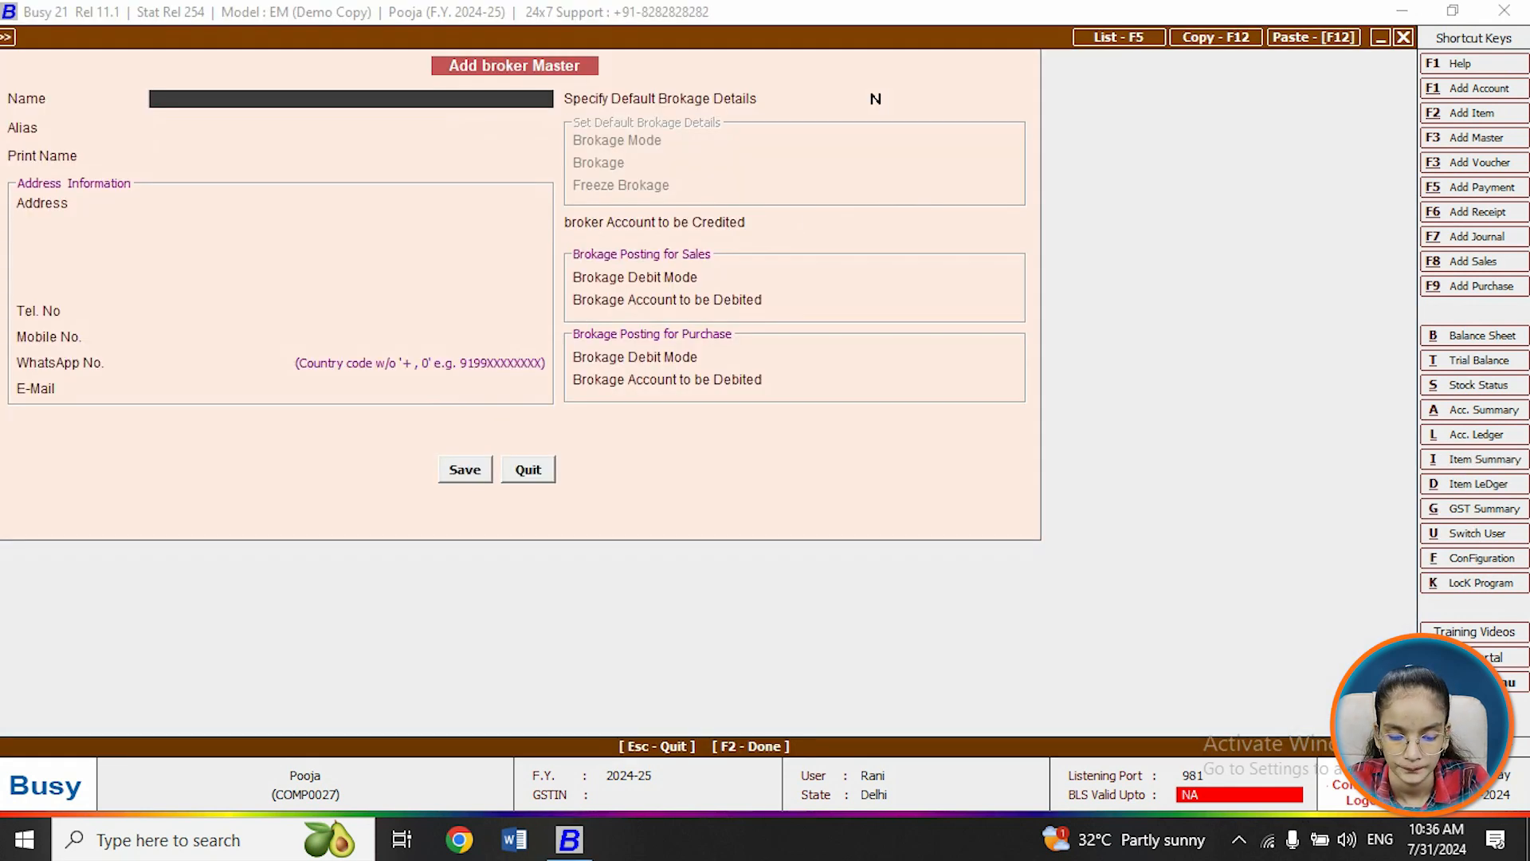
Step: Enter the broker's name and give it a default brokerage of 2% in Percentage mode
text(Rani)
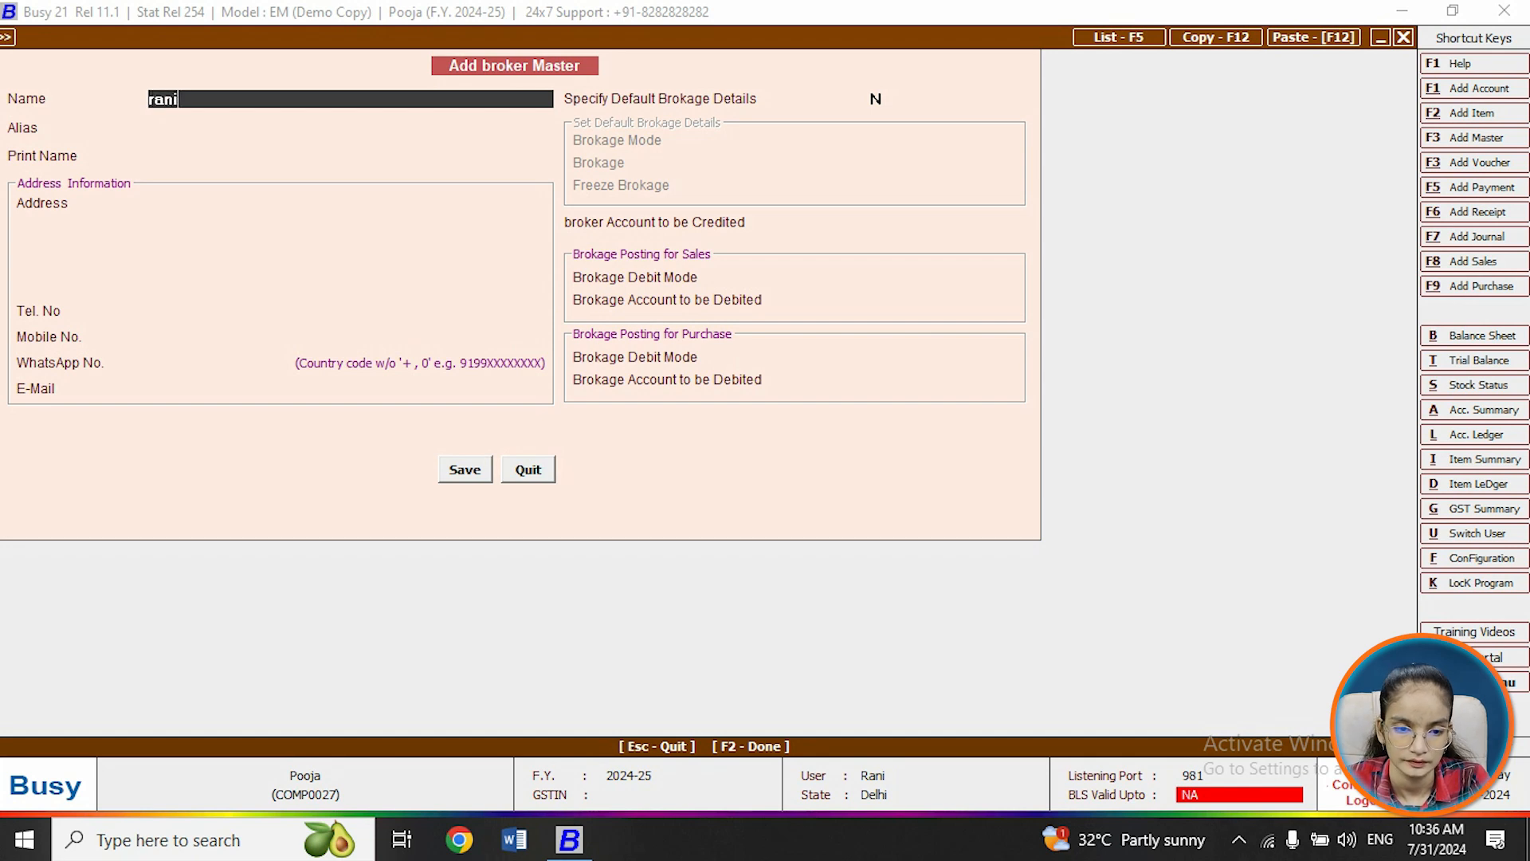
key(Return)
key(Return)
key(Return)
key(Return)
key(Return)
key(Return)
key(Return)
key(Return)
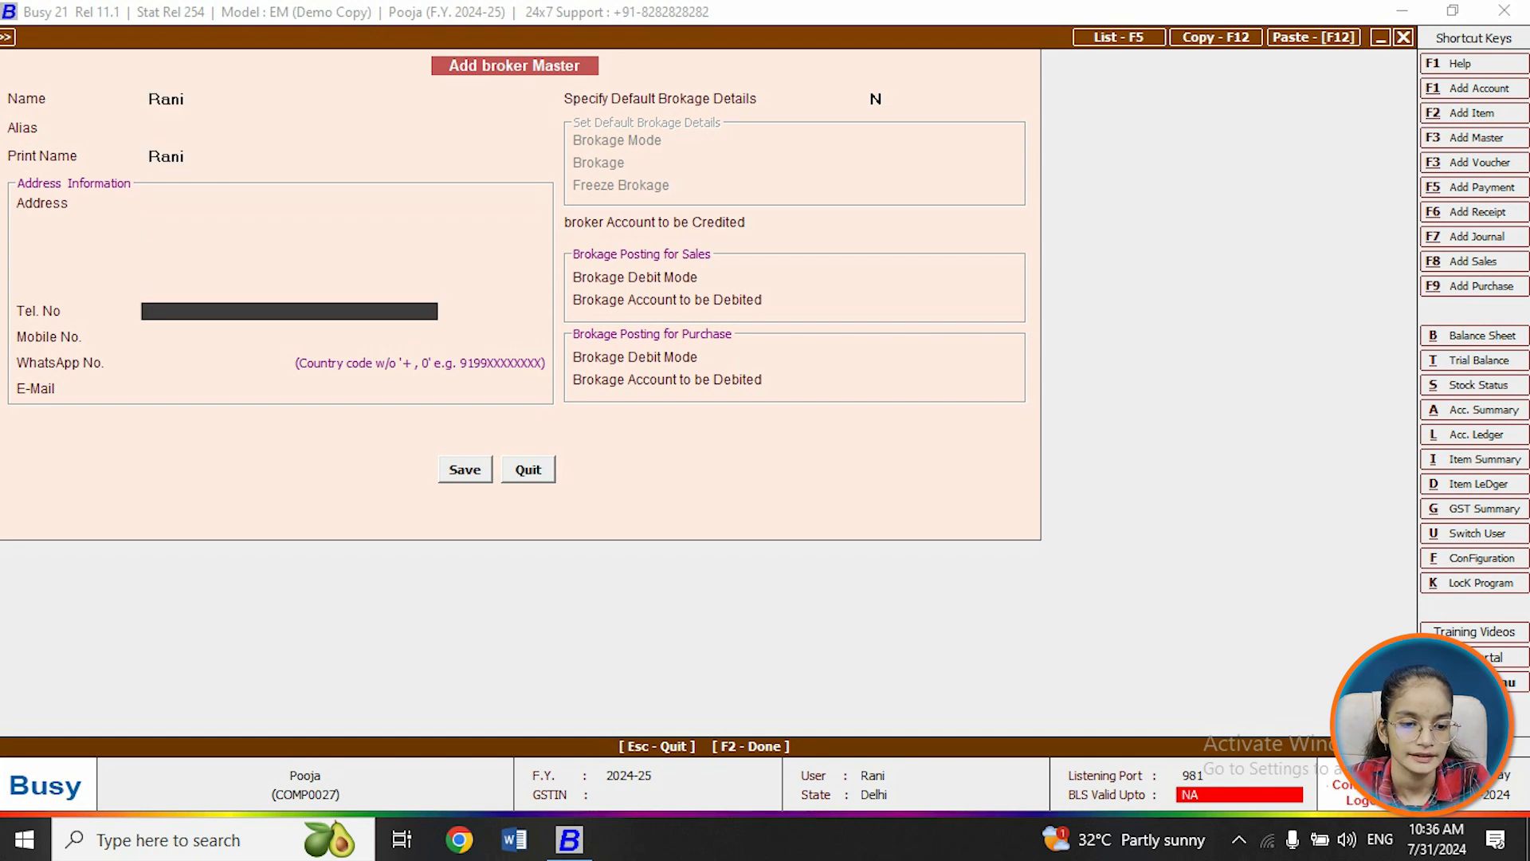
key(Return)
key(Return)
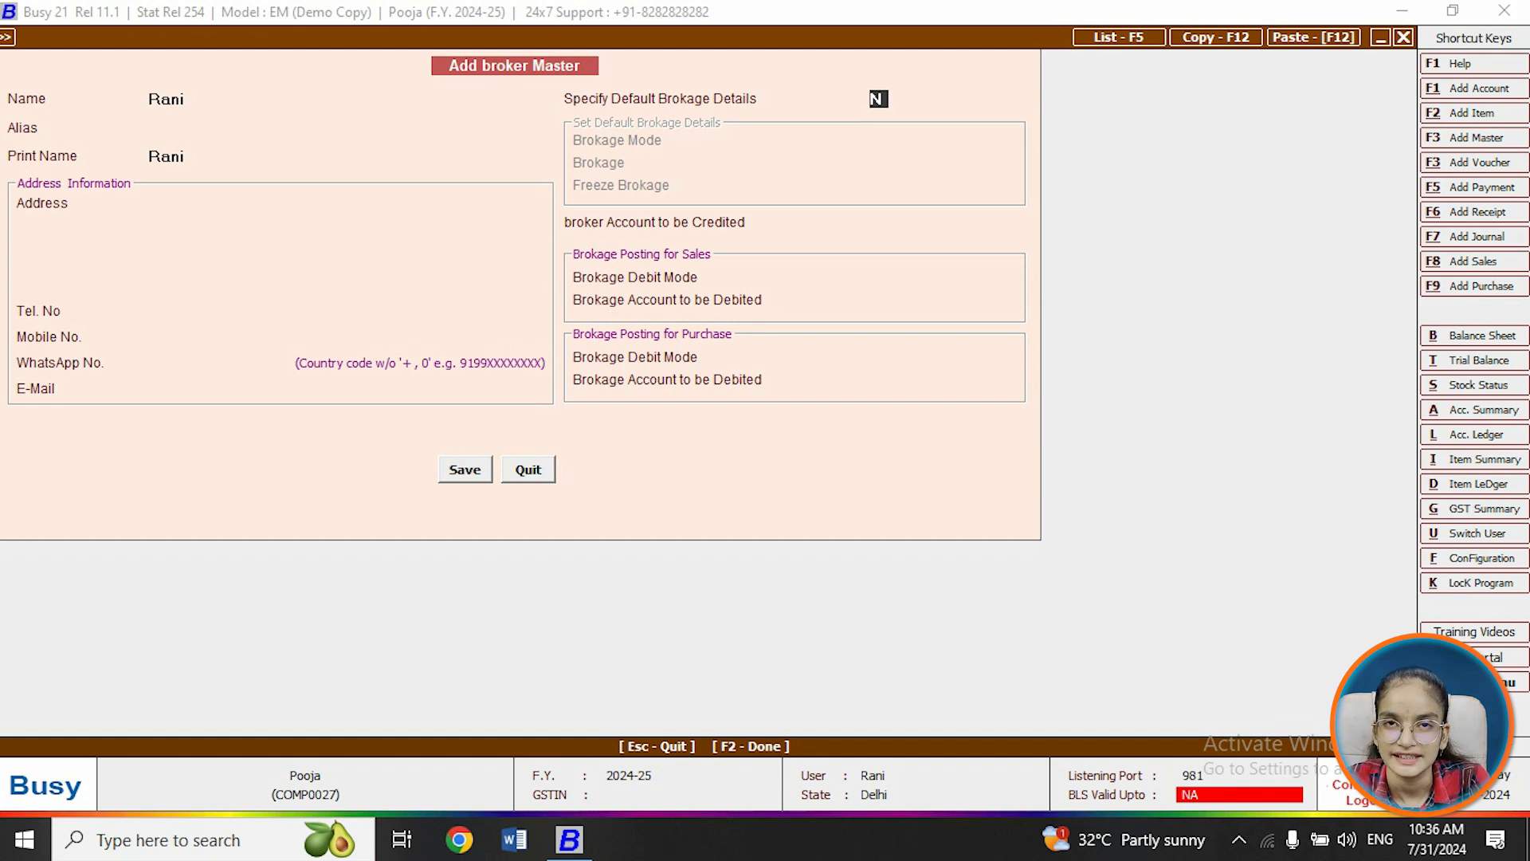
text(Y)
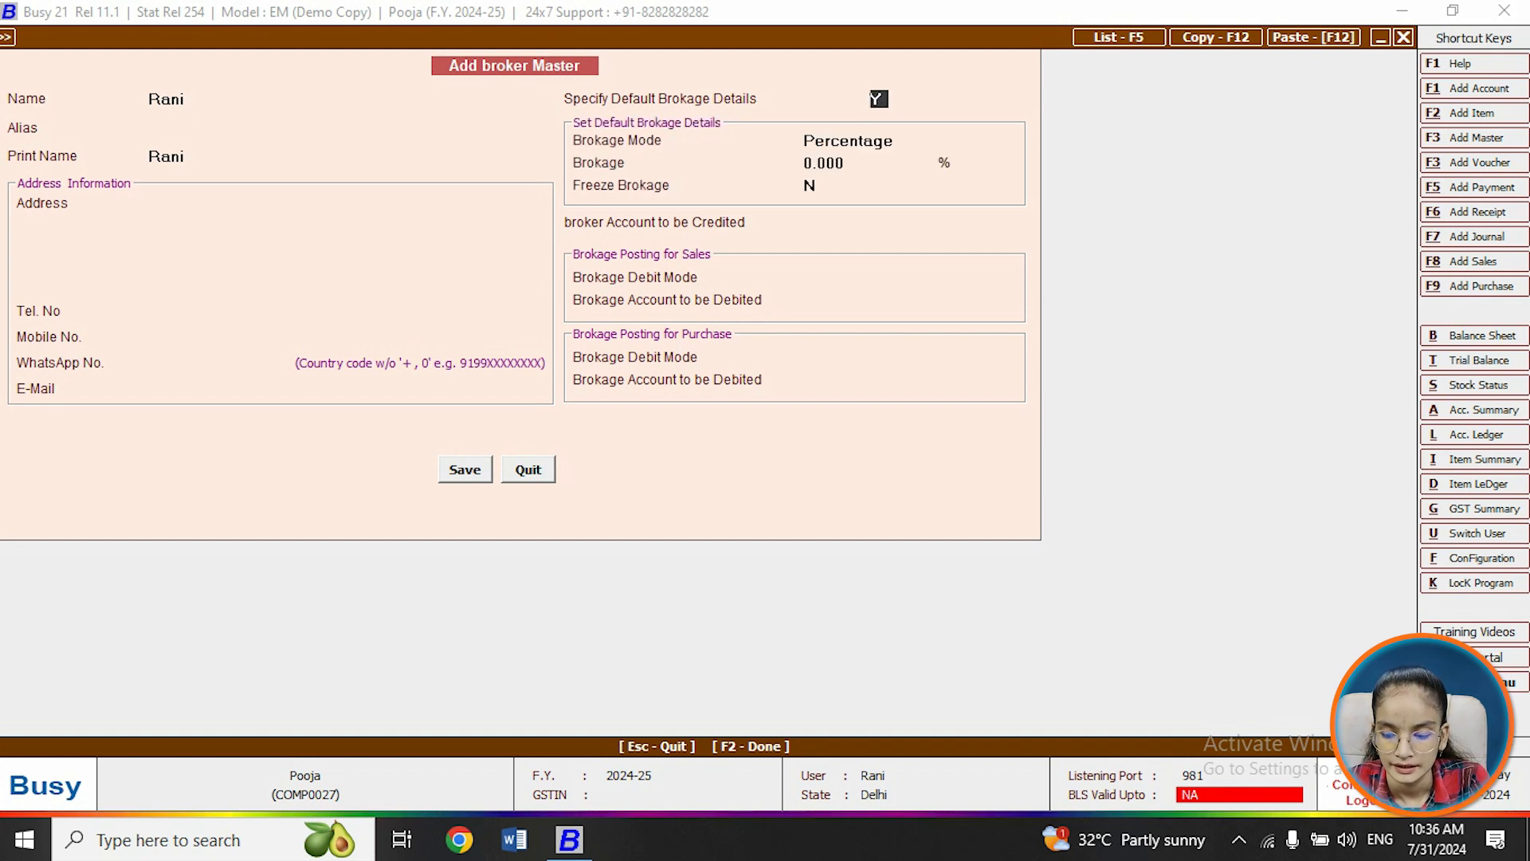
key(Return)
key(Return)
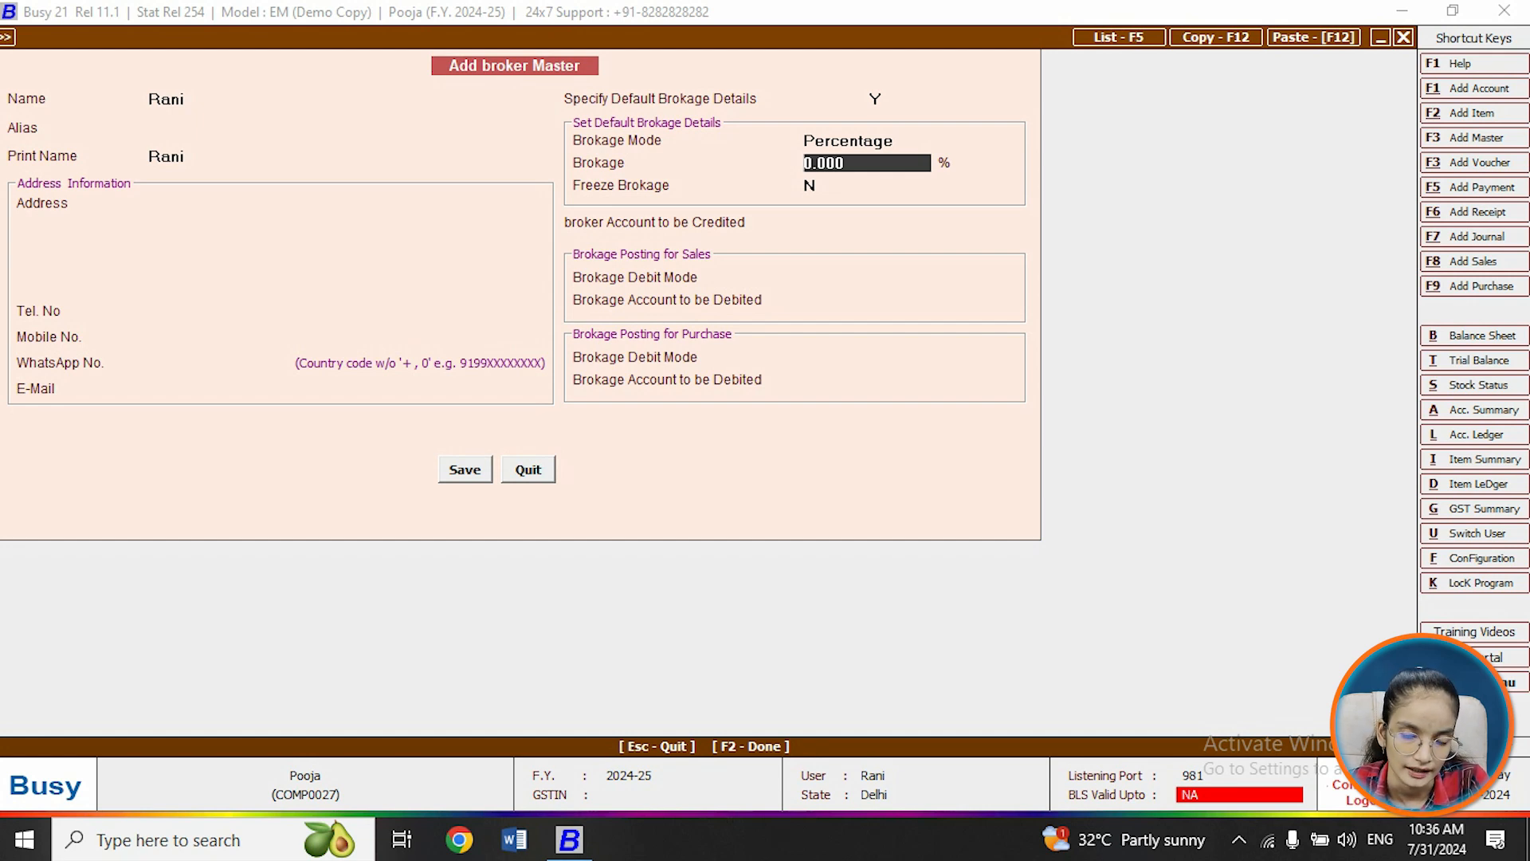
text(2)
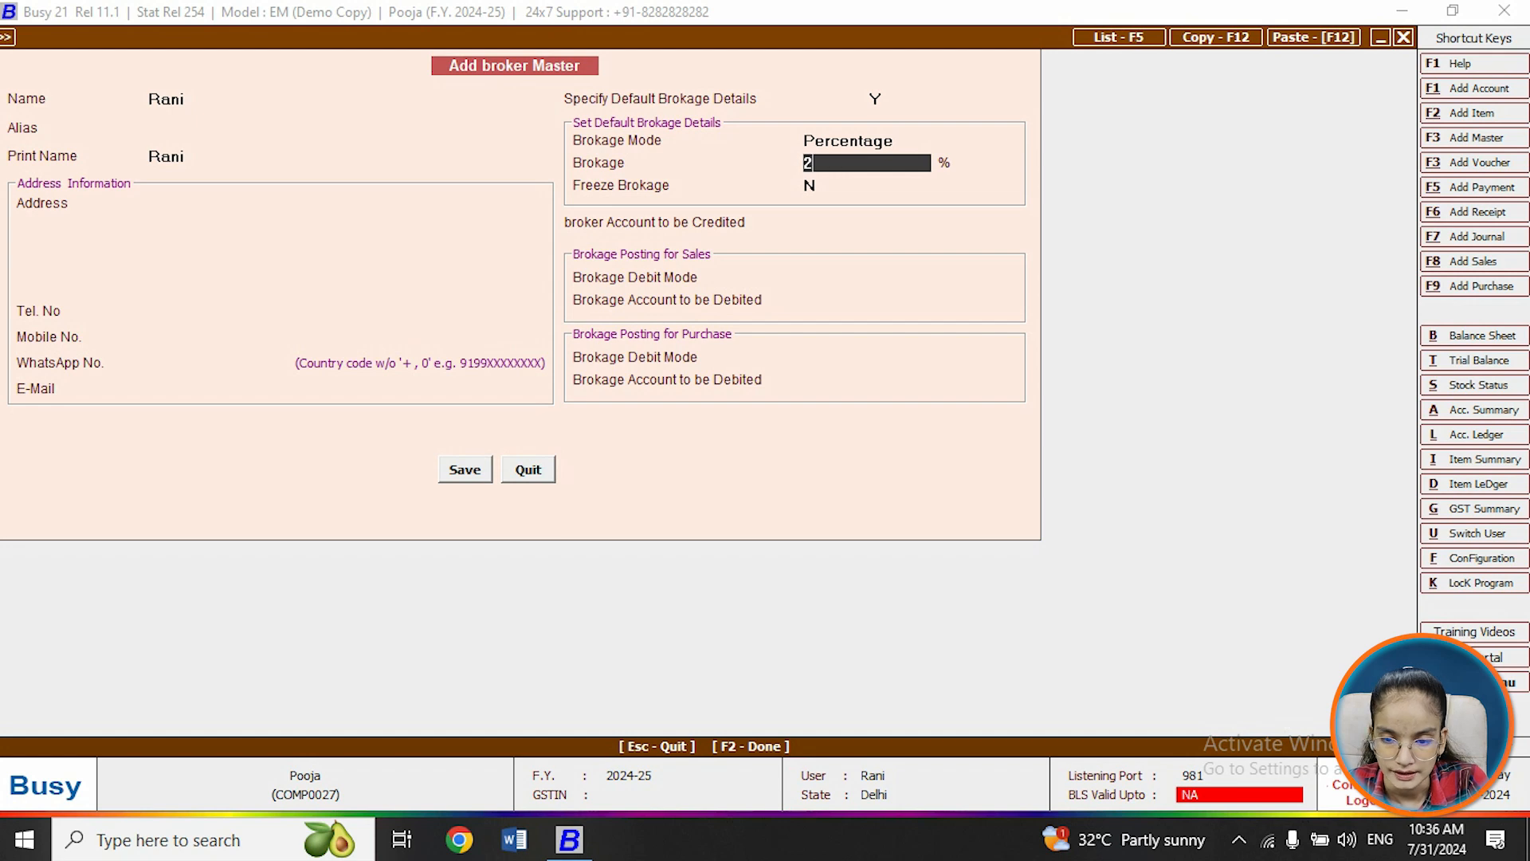
key(Return)
key(Return)
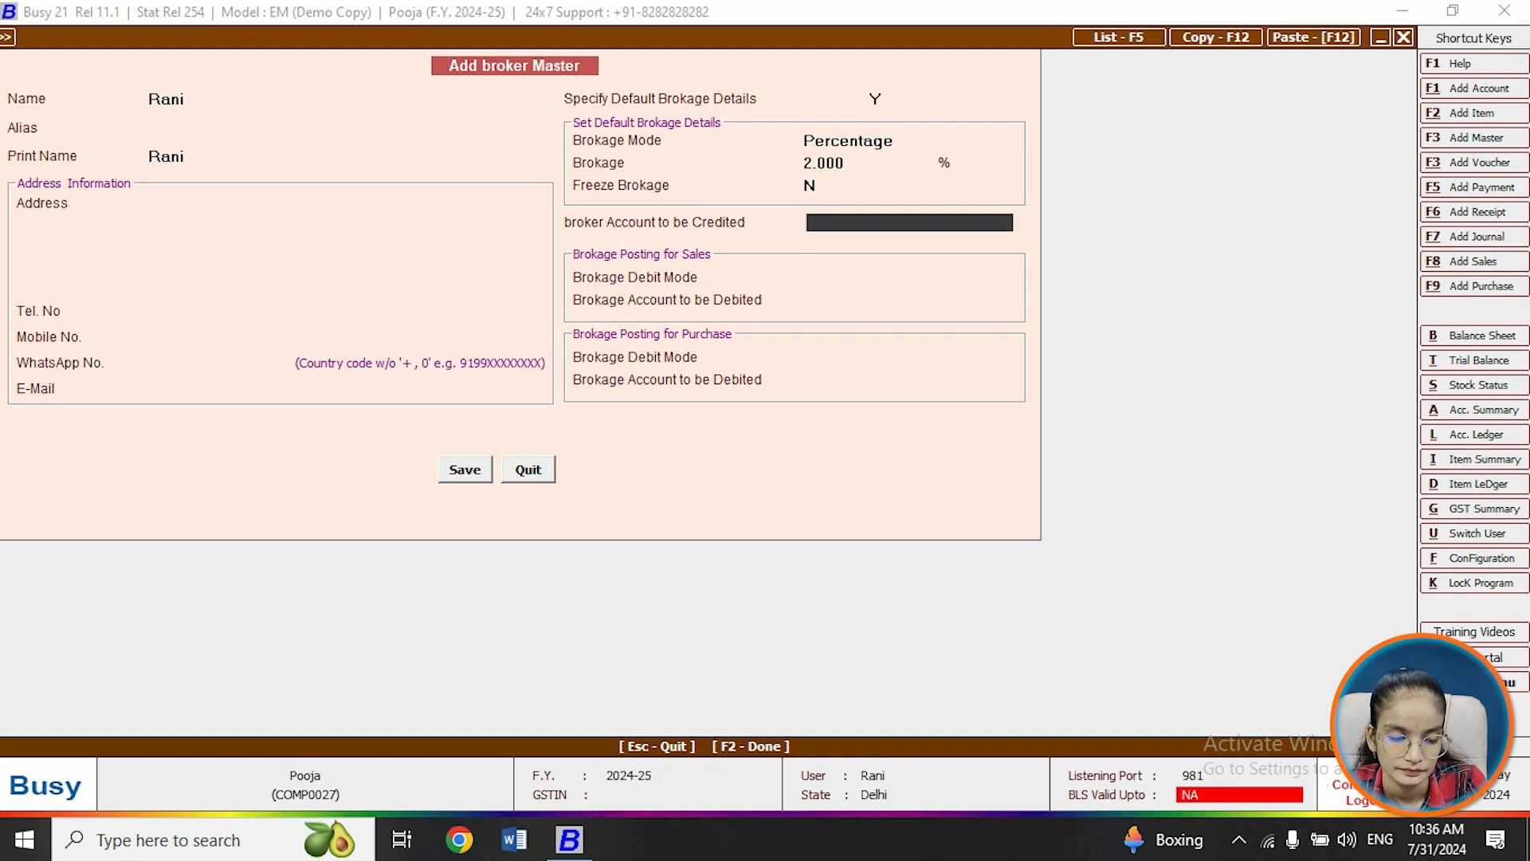
key(F3)
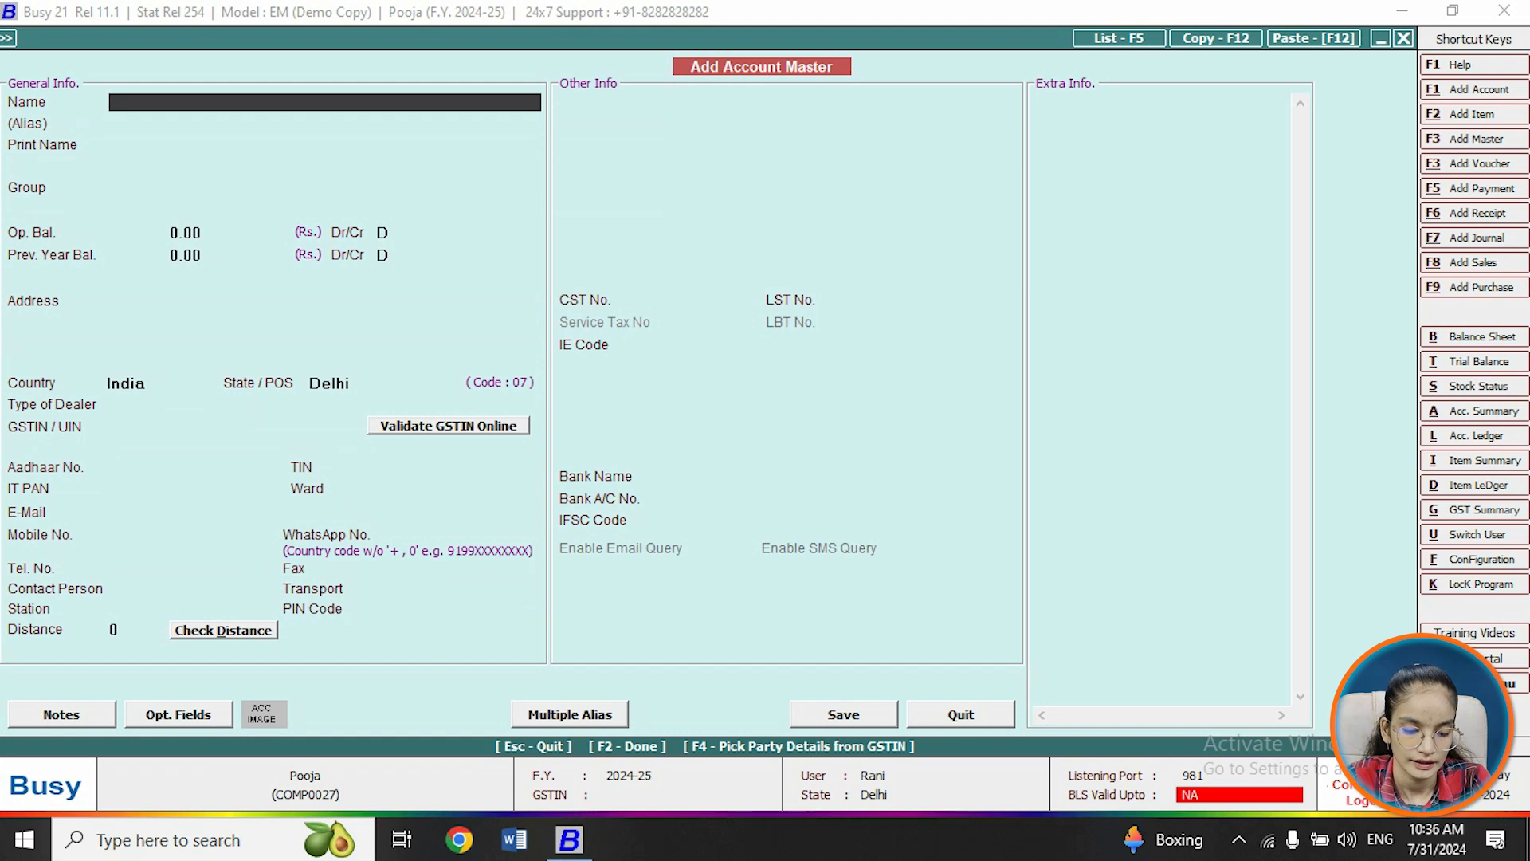
Step: Save a uniquely named Current Liabilities account as the broker's credit account
text(rani)
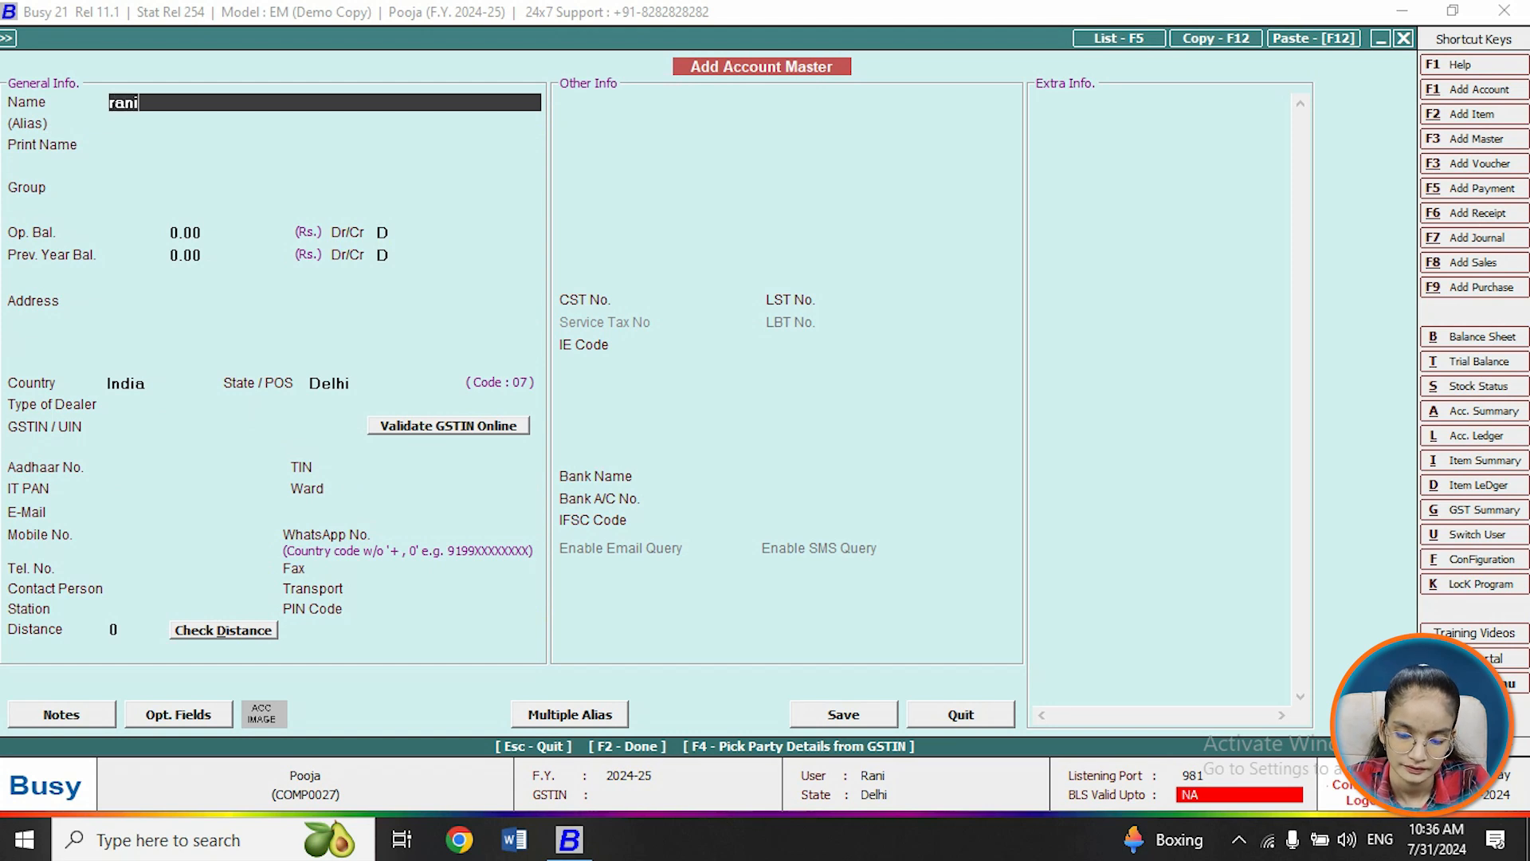
key(Return)
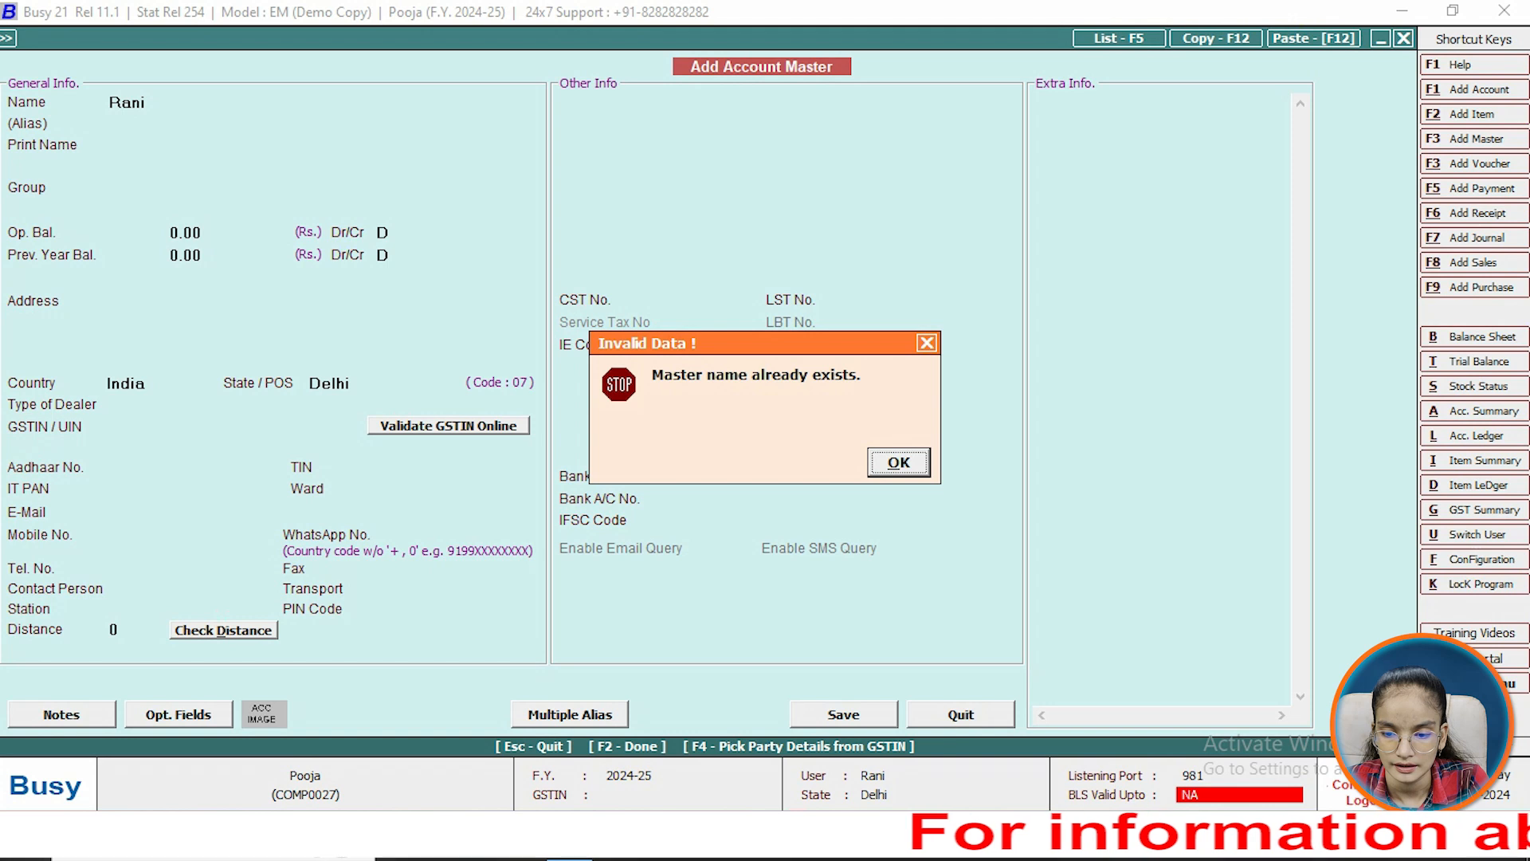
key(Return)
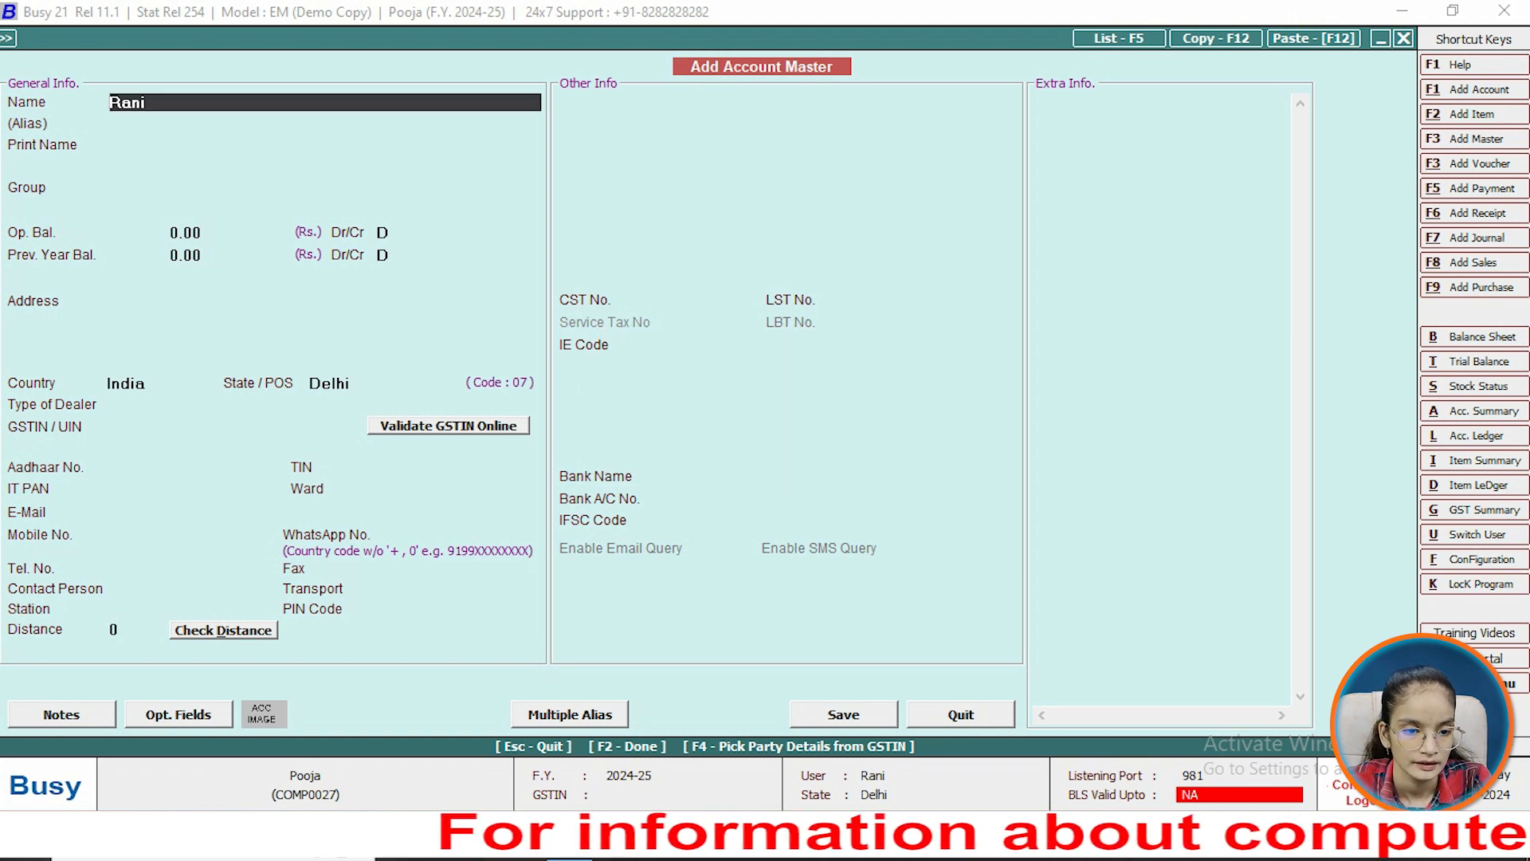
text(yadav)
key(BackSpace)
text(v)
key(Return)
key(Return)
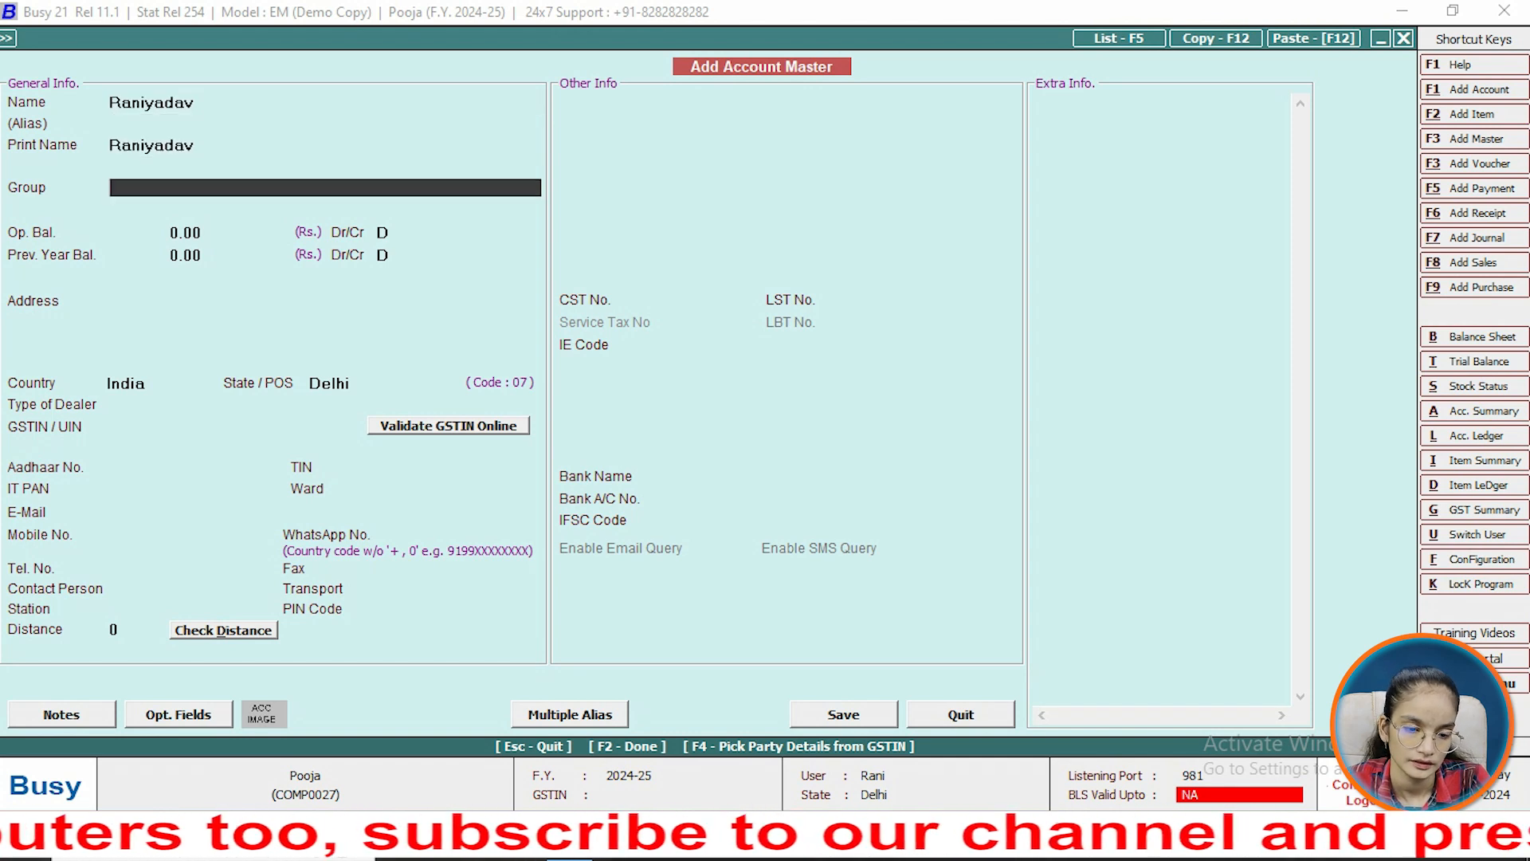
text(cre)
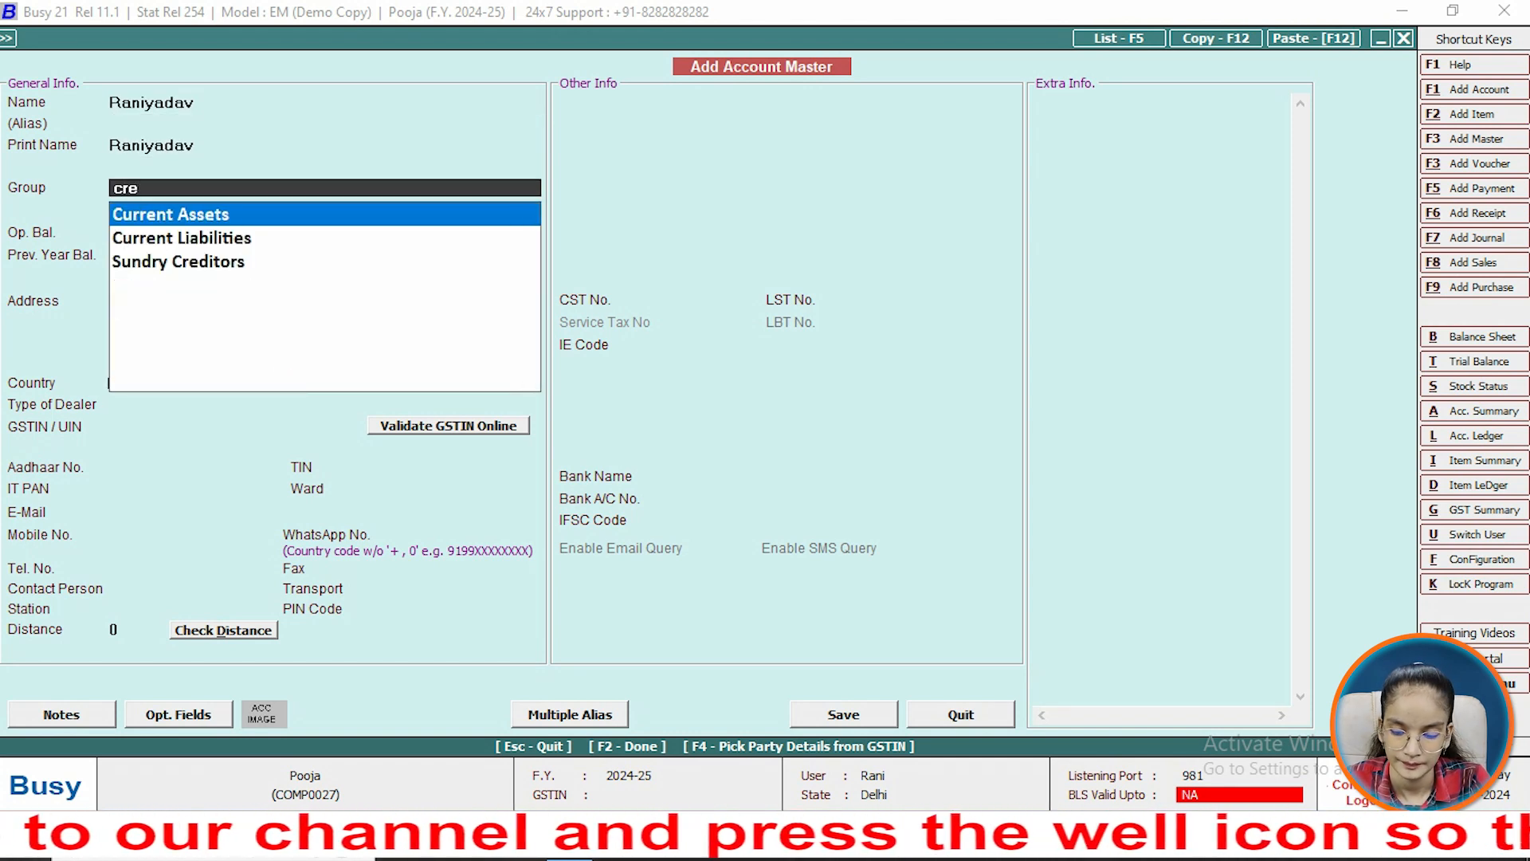
key(Down)
key(Return)
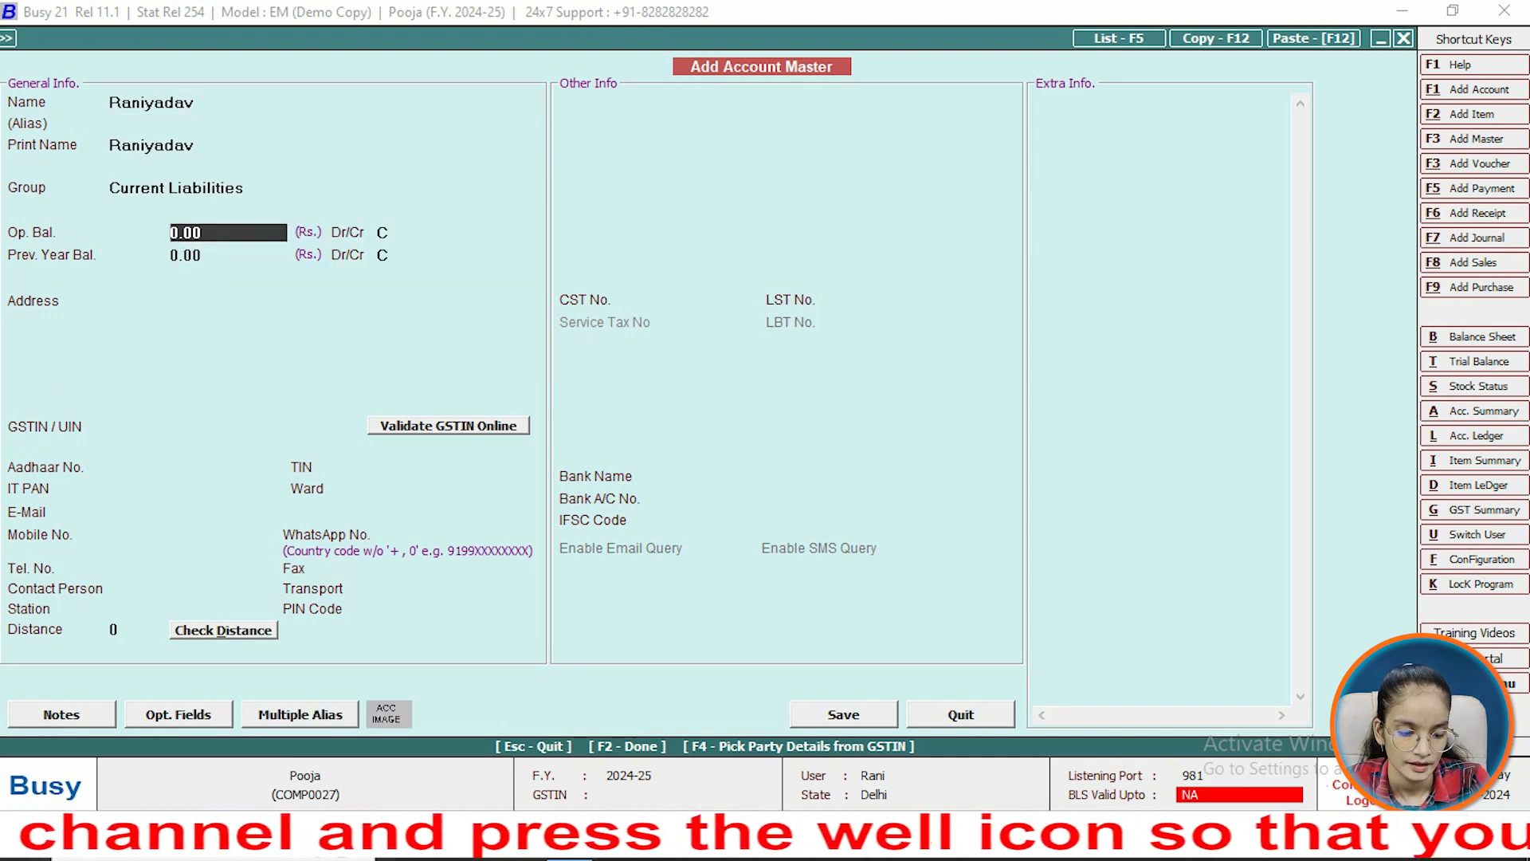
key(F2)
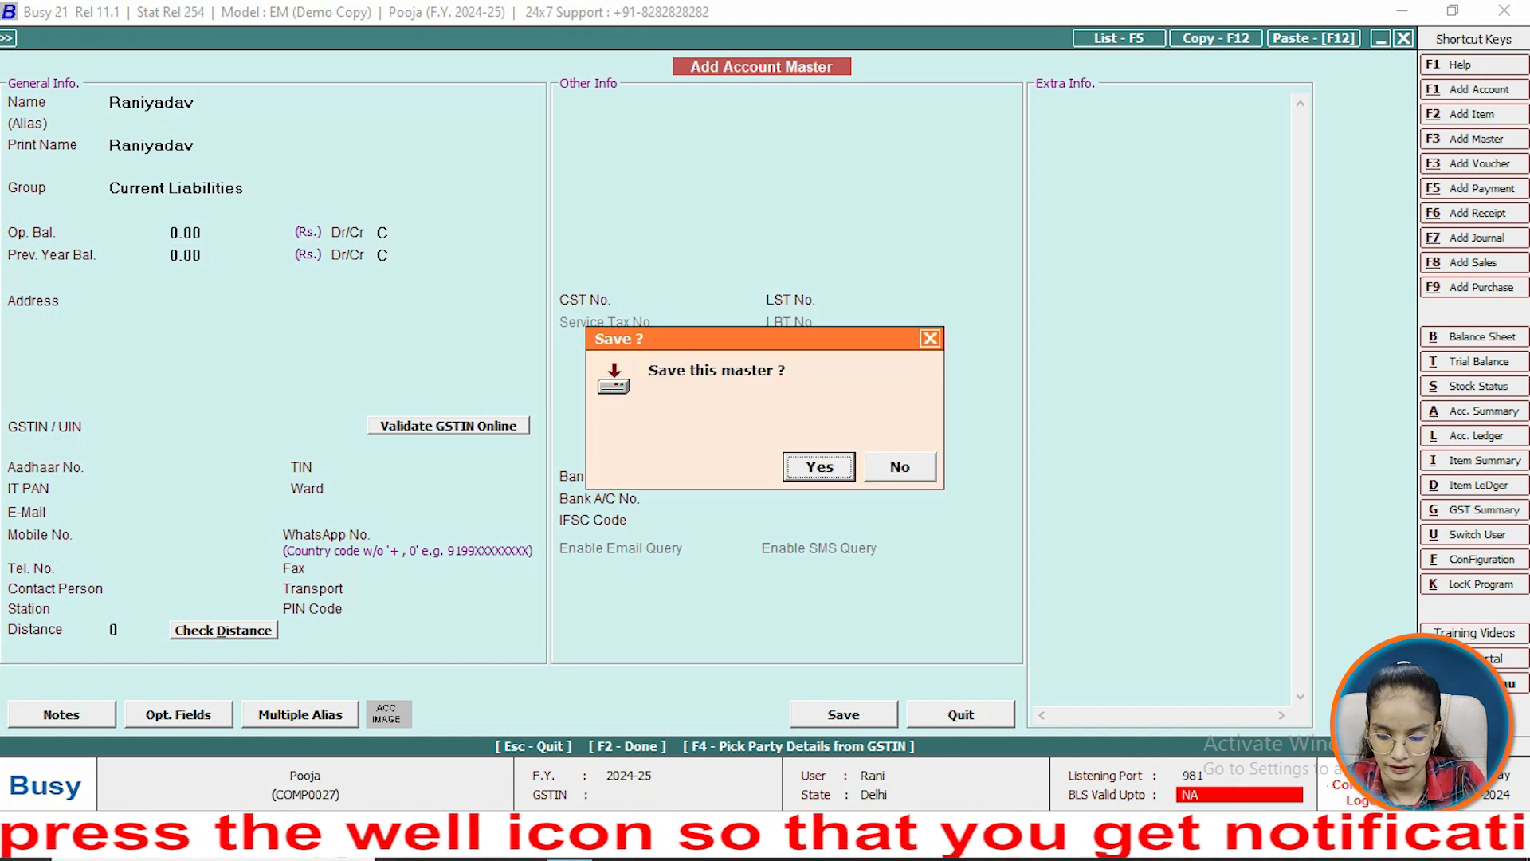
key(Return)
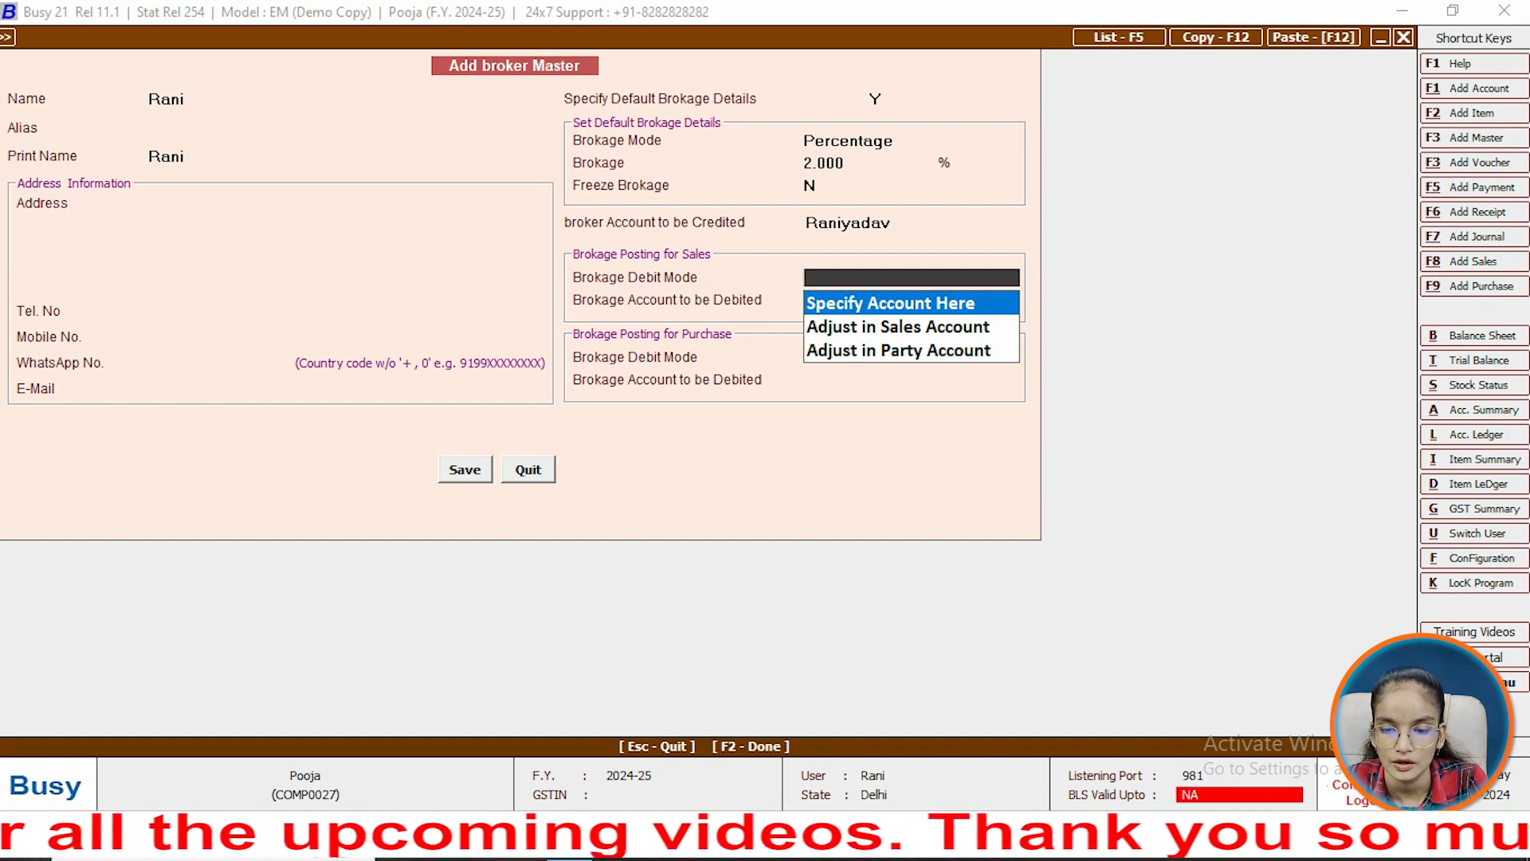
Step: Post sales and purchase brokerage to Commission on Sales, save the broker and close the form
key(Return)
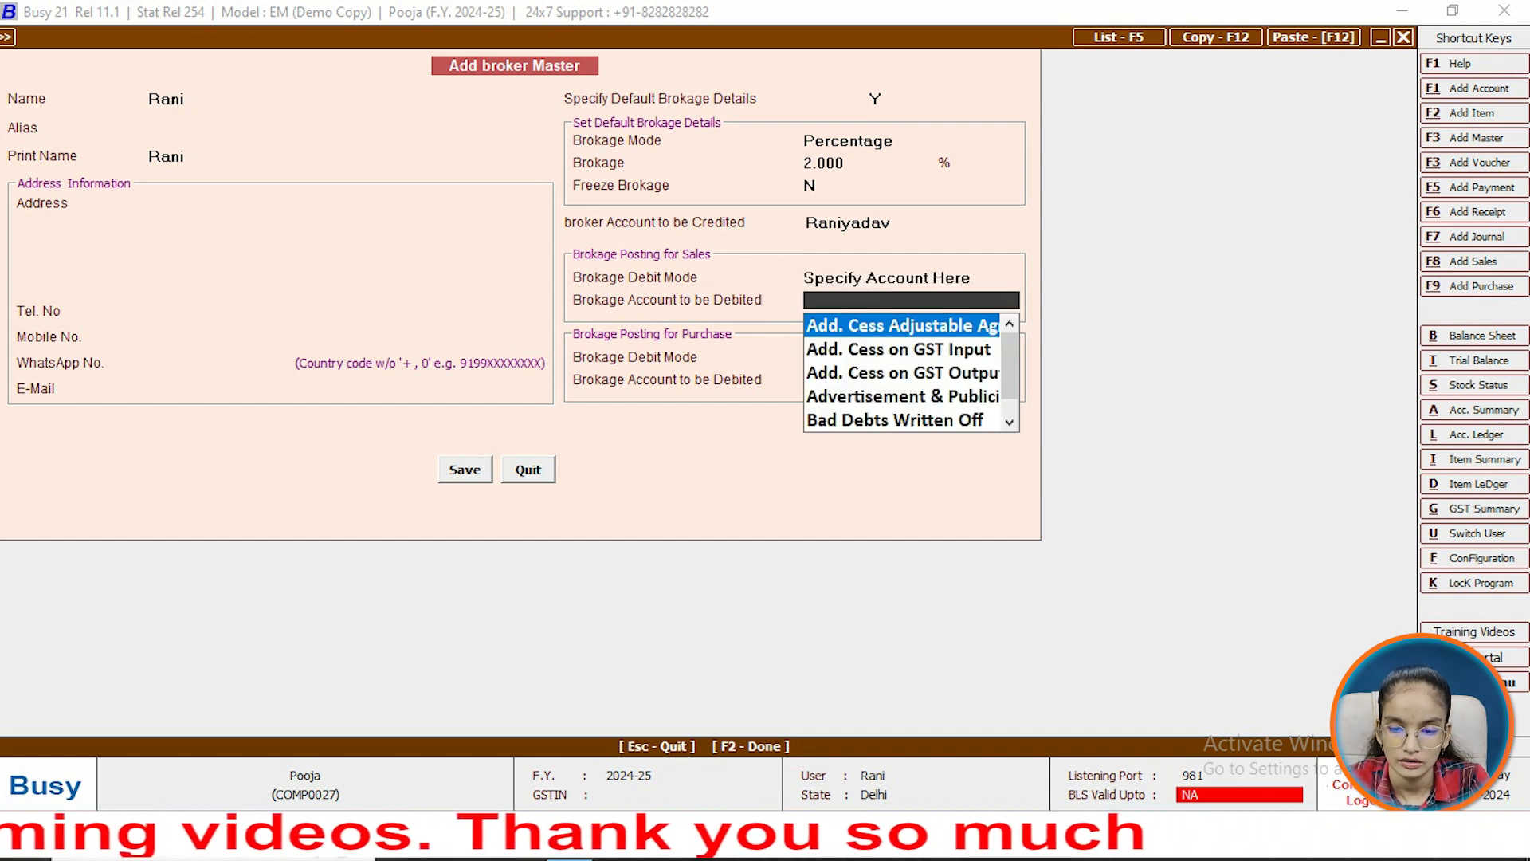
text(on)
key(Down)
key(Down)
key(Down)
key(Down)
key(Return)
key(Return)
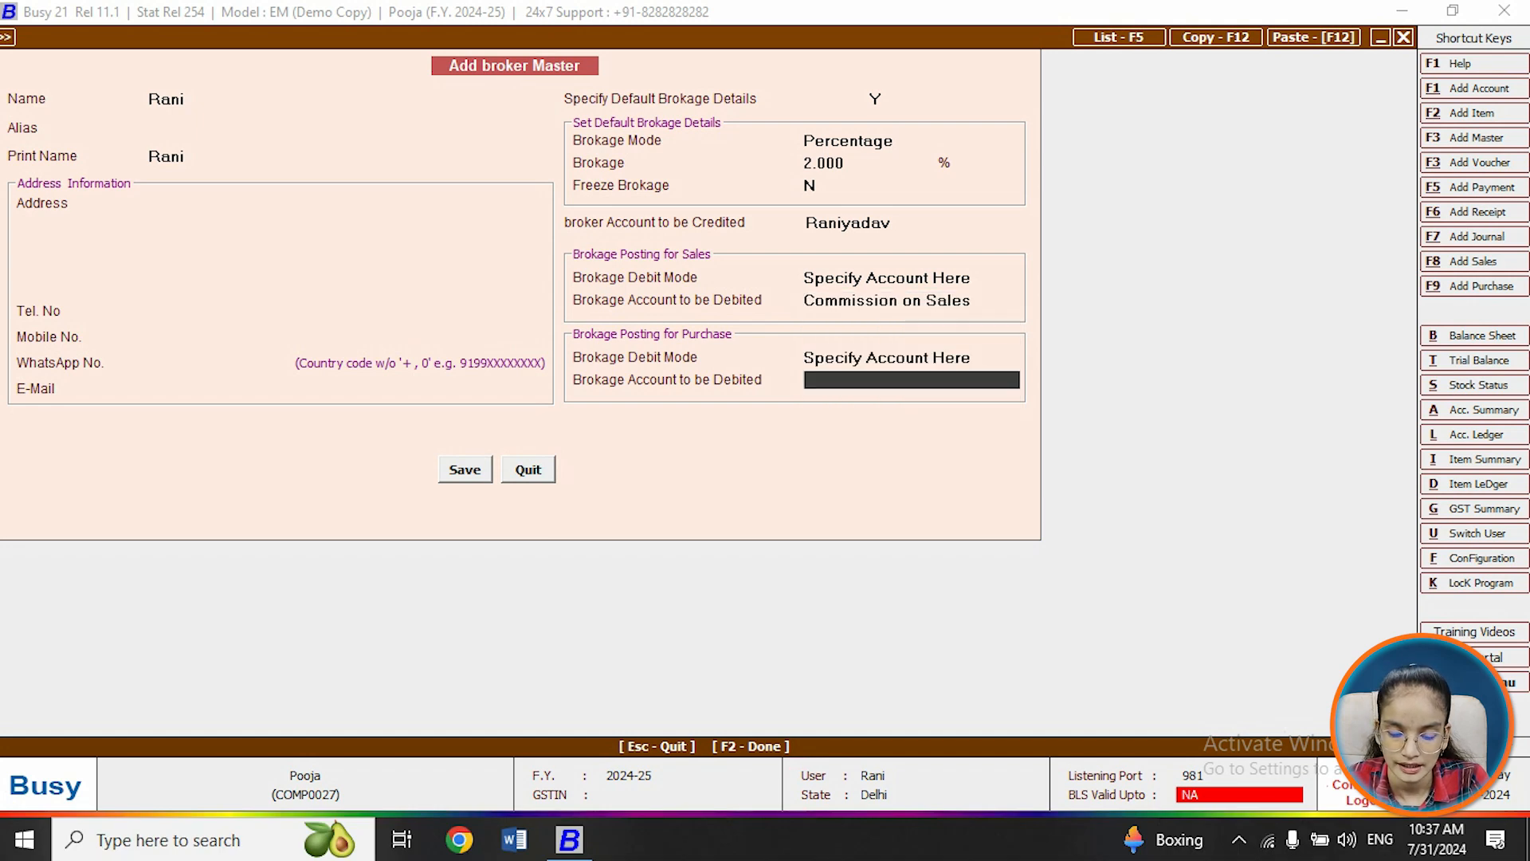
text(on)
key(Down)
key(Down)
key(Down)
key(Down)
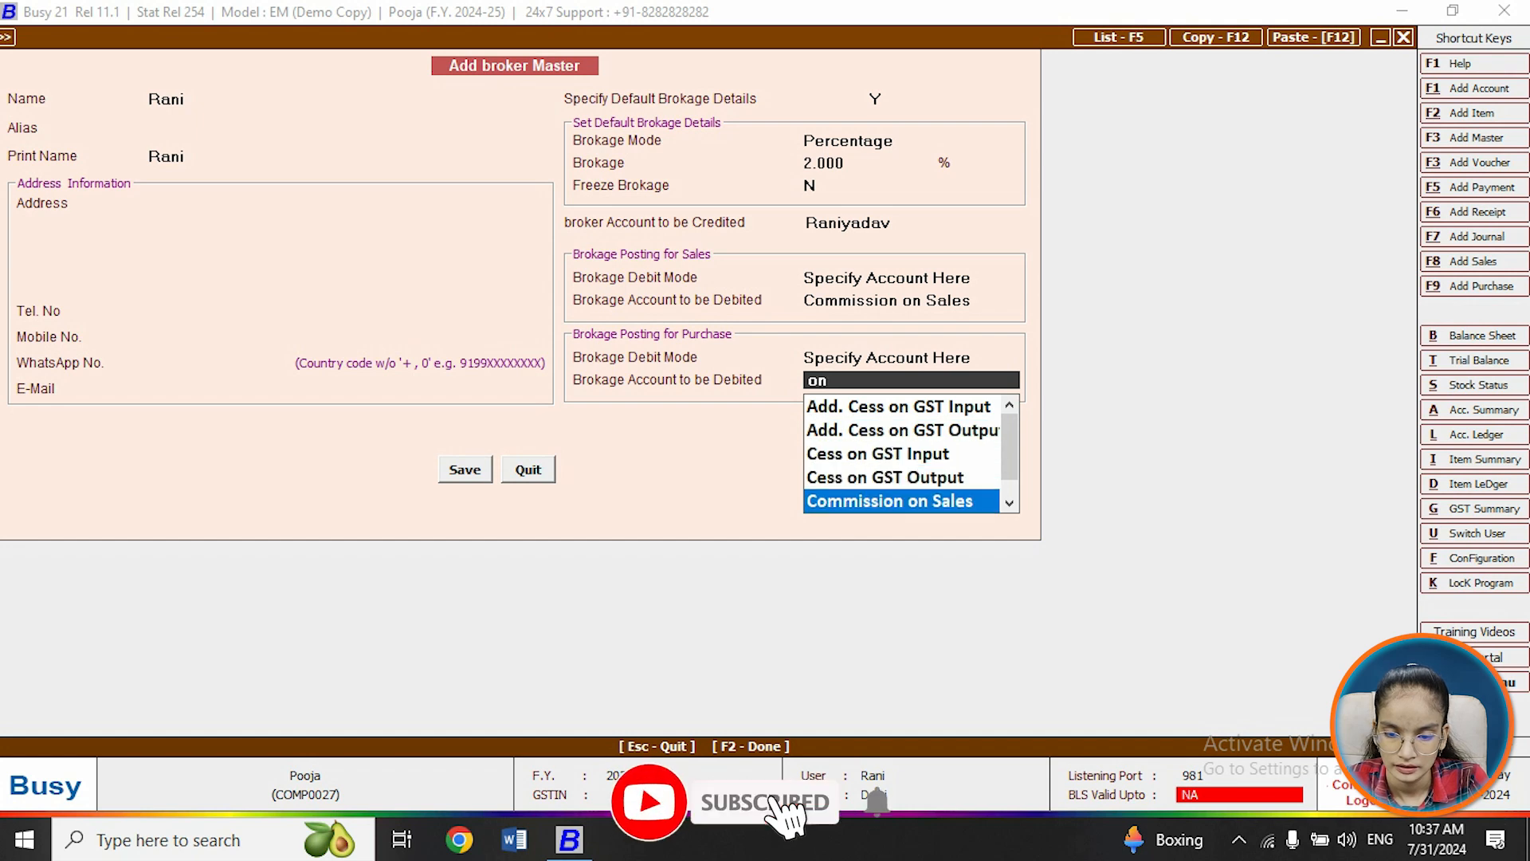
key(Return)
key(F2)
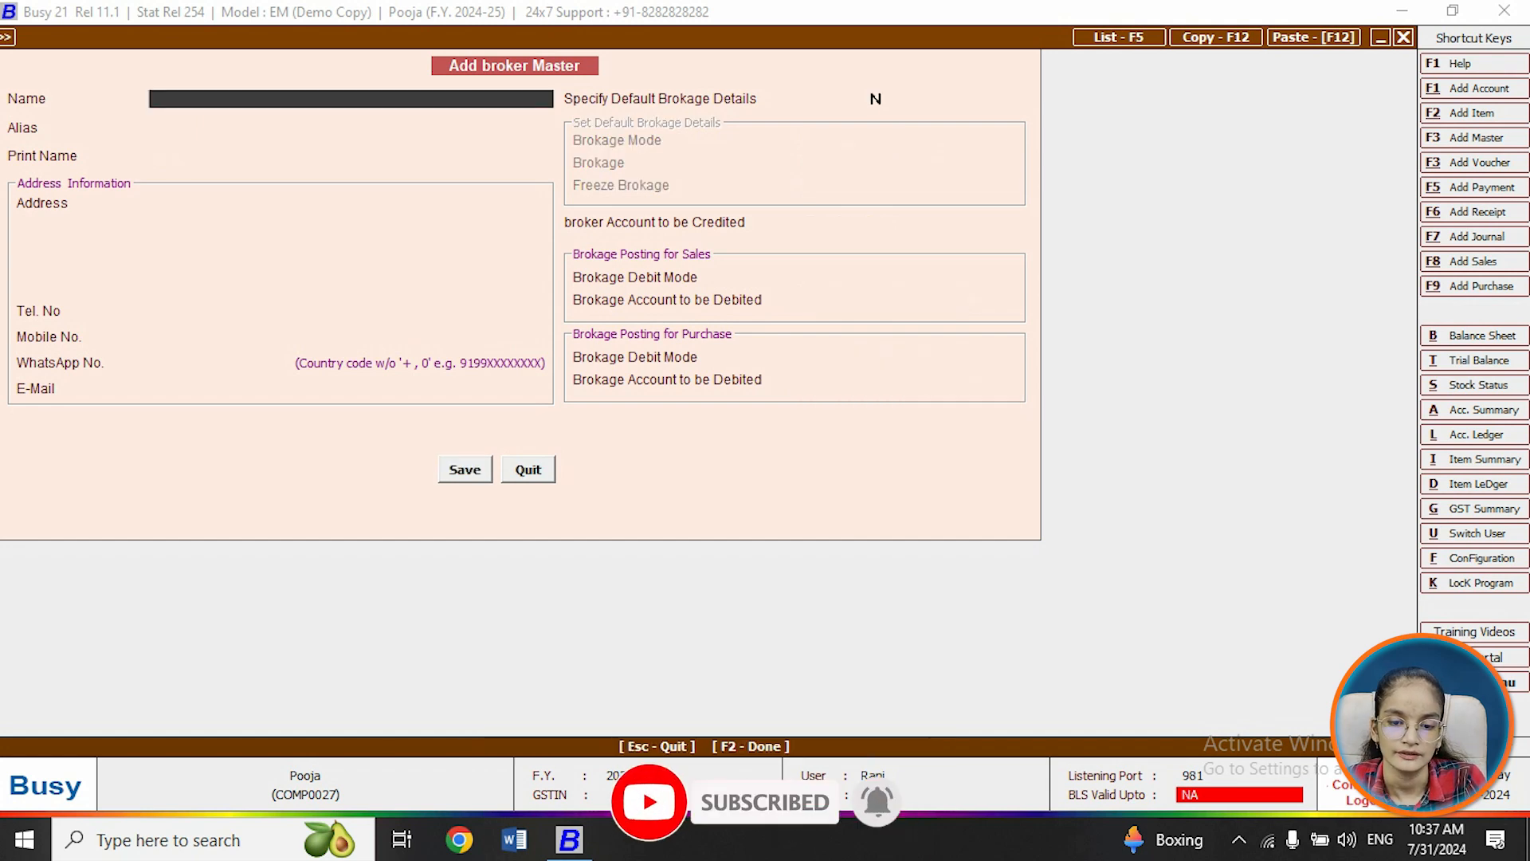
key(Escape)
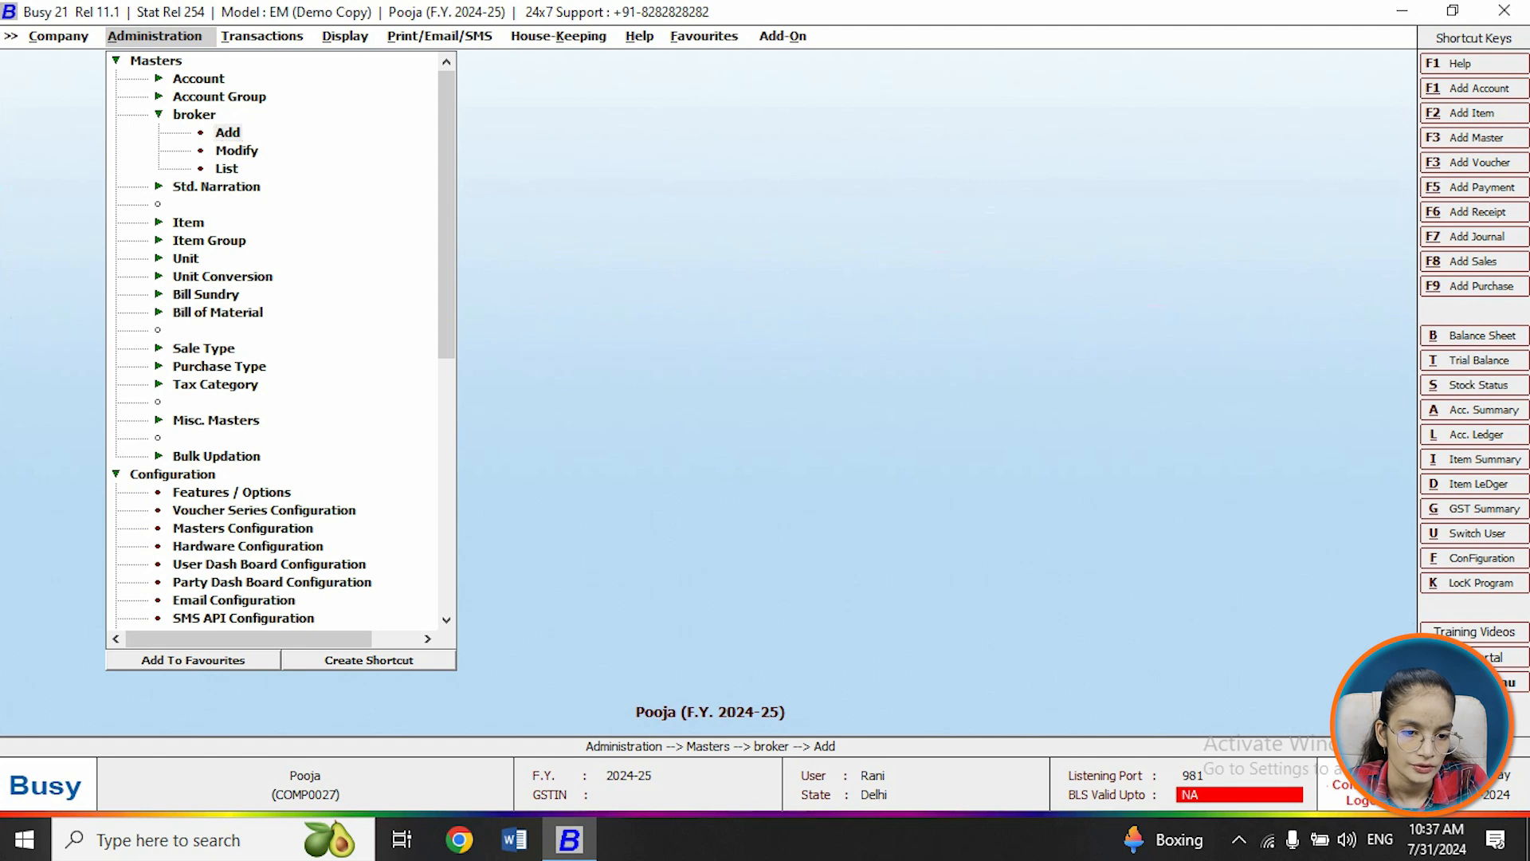
Step: Open a new Account master form from Administration > Masters
key(Return)
key(Escape)
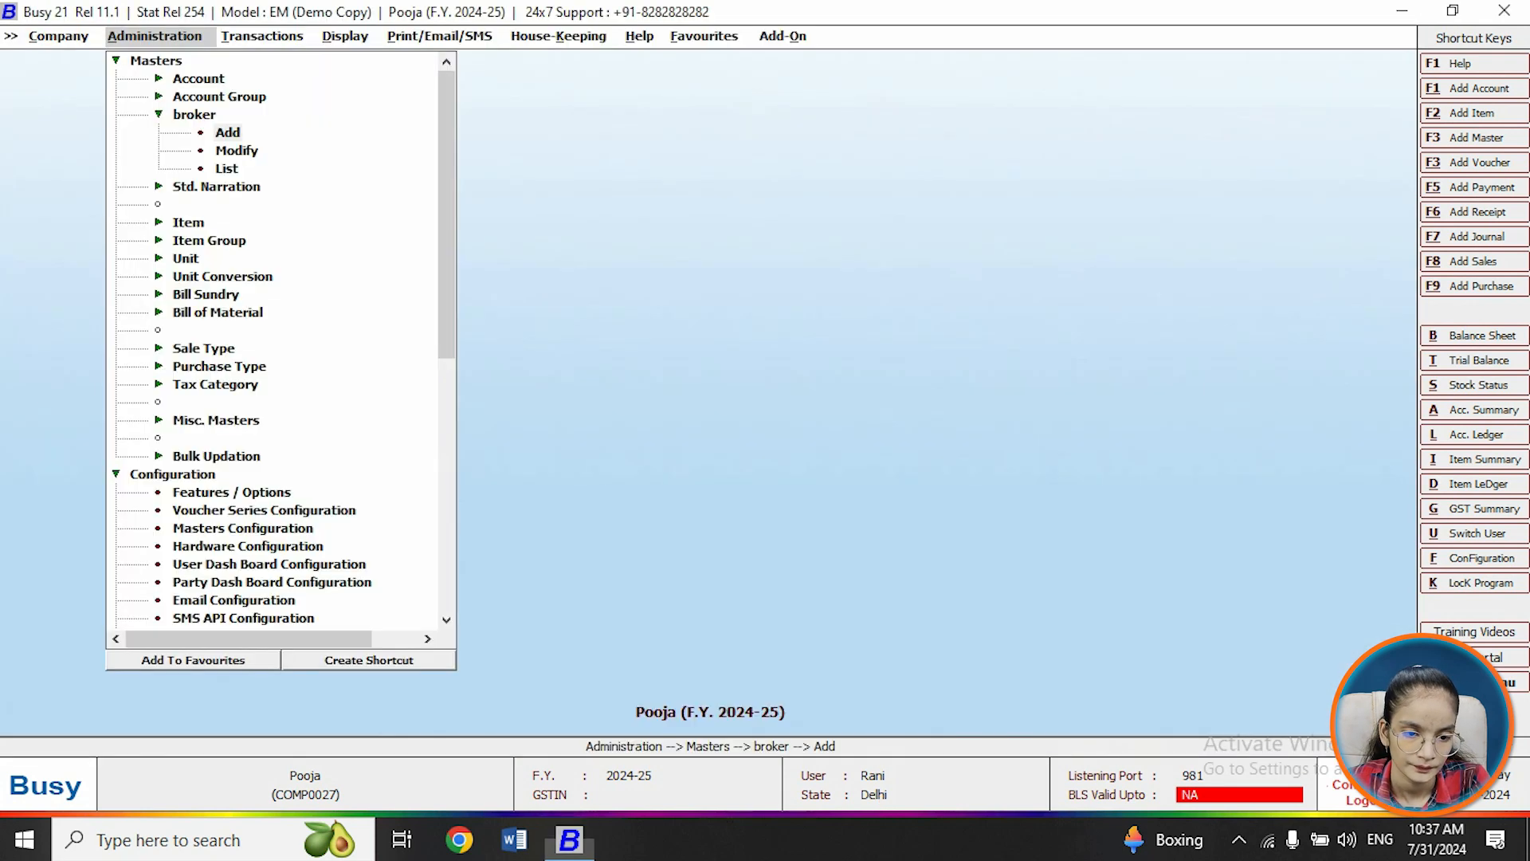
click(198, 79)
click(227, 97)
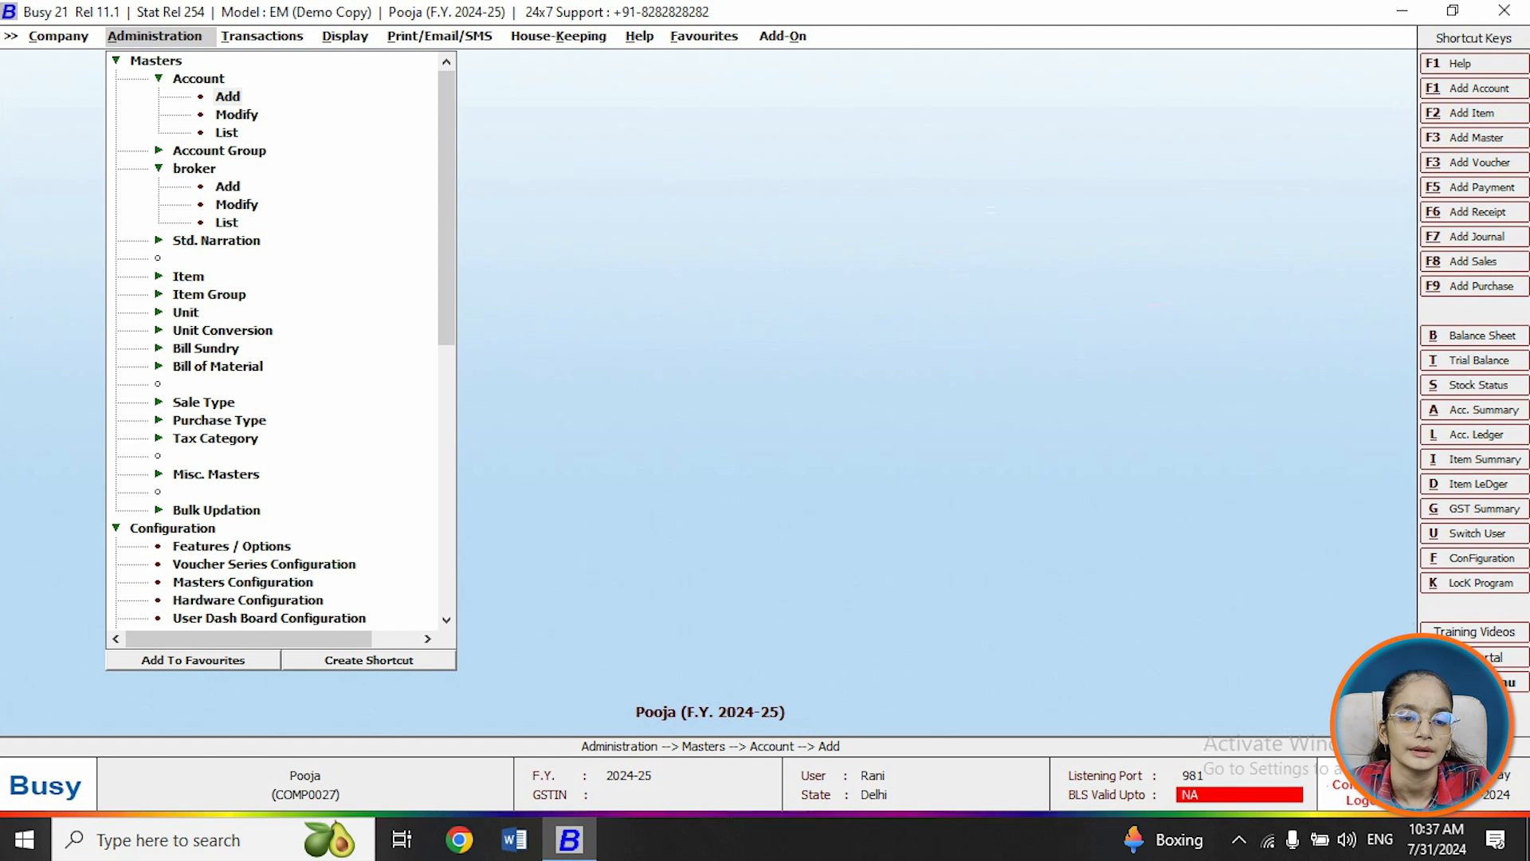
key(Return)
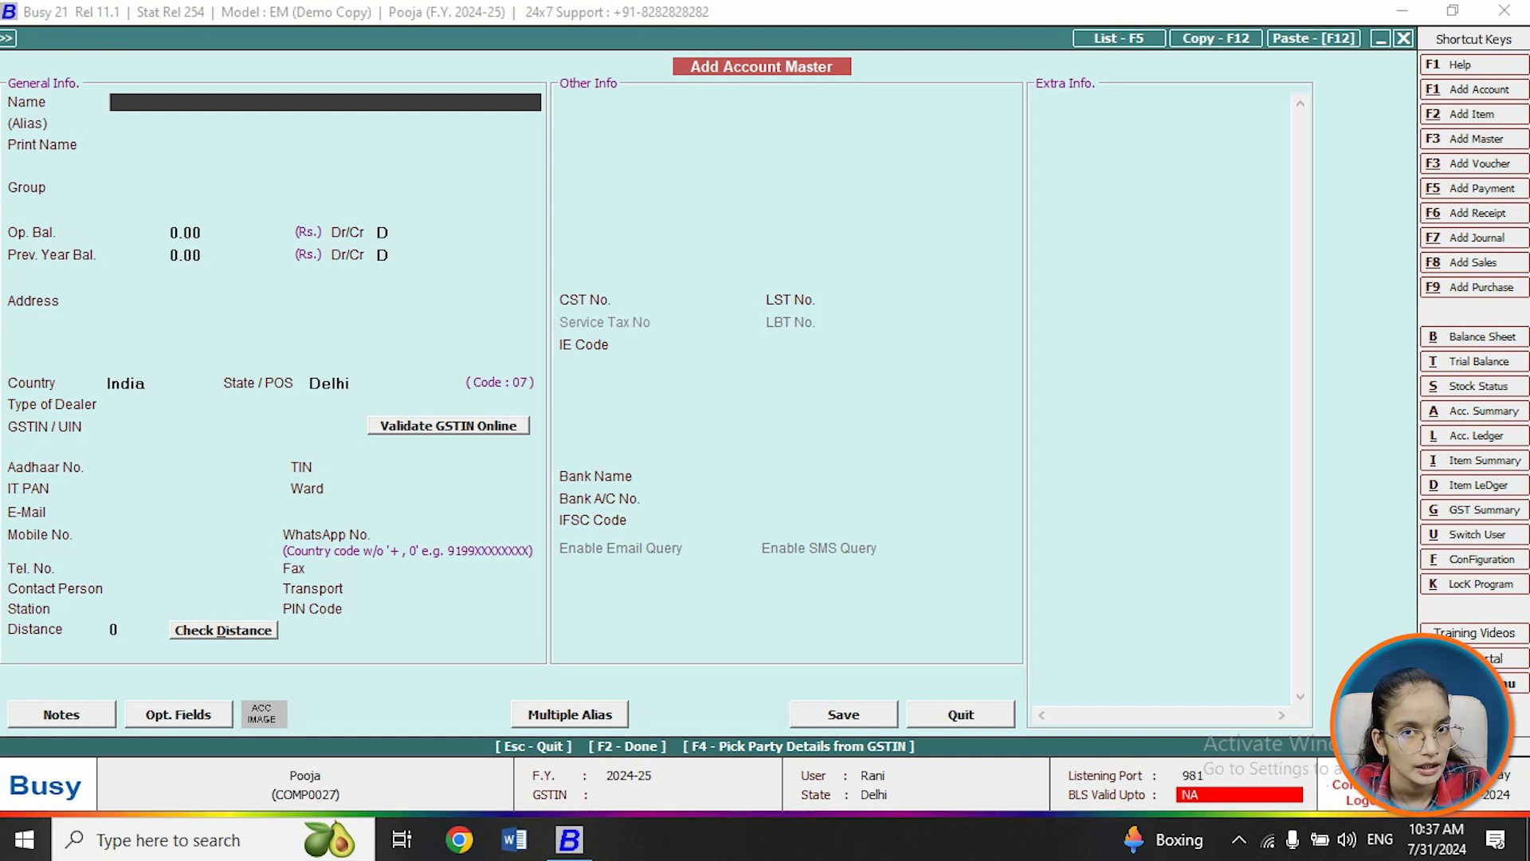
Step: Name the party account Rani Interprise under the Sundry Debtors group
text(ran)
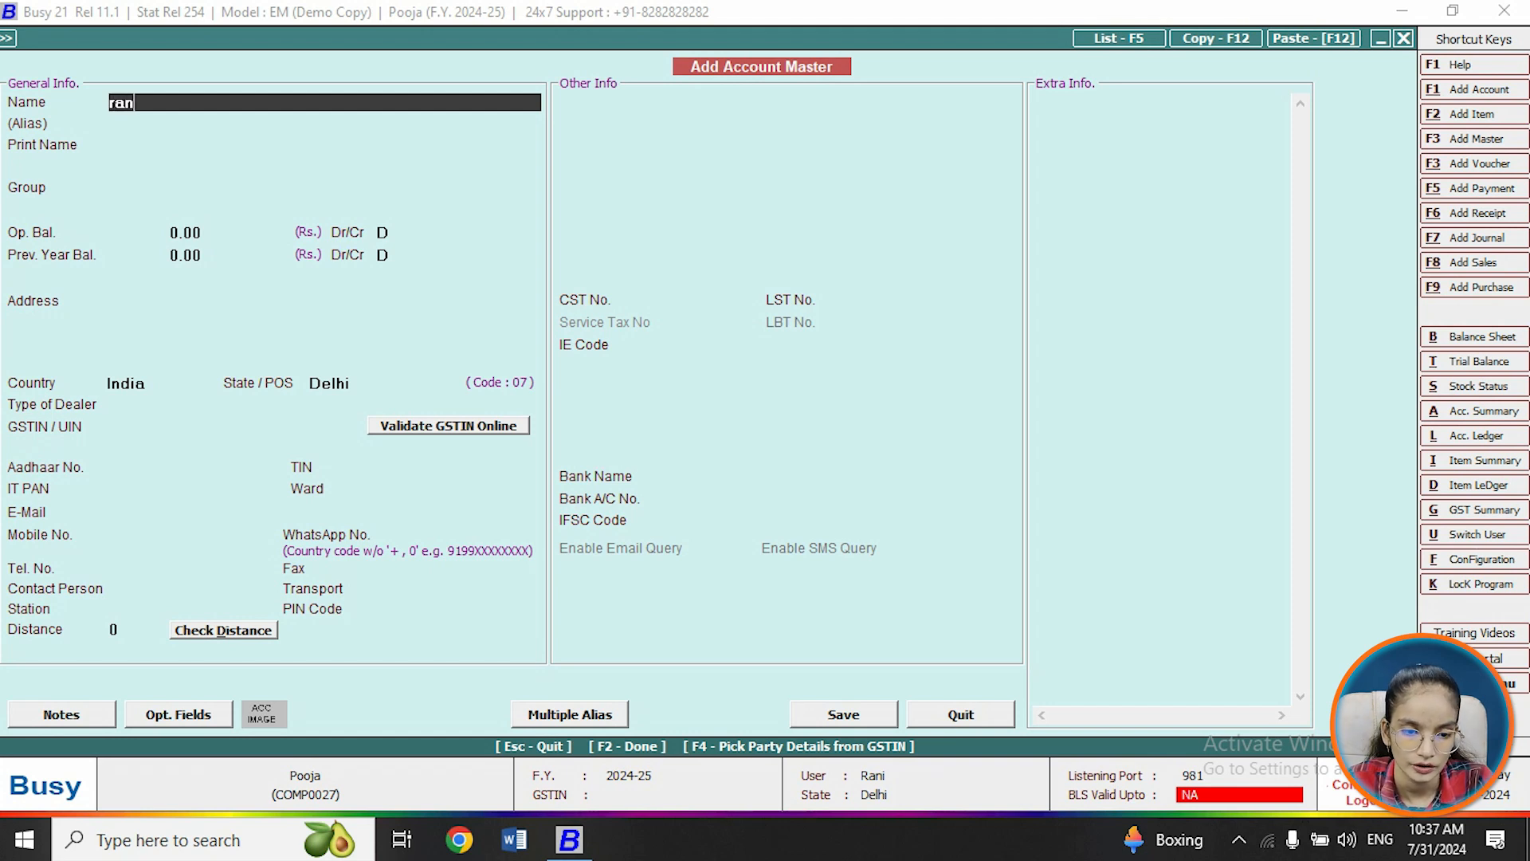
text(i in)
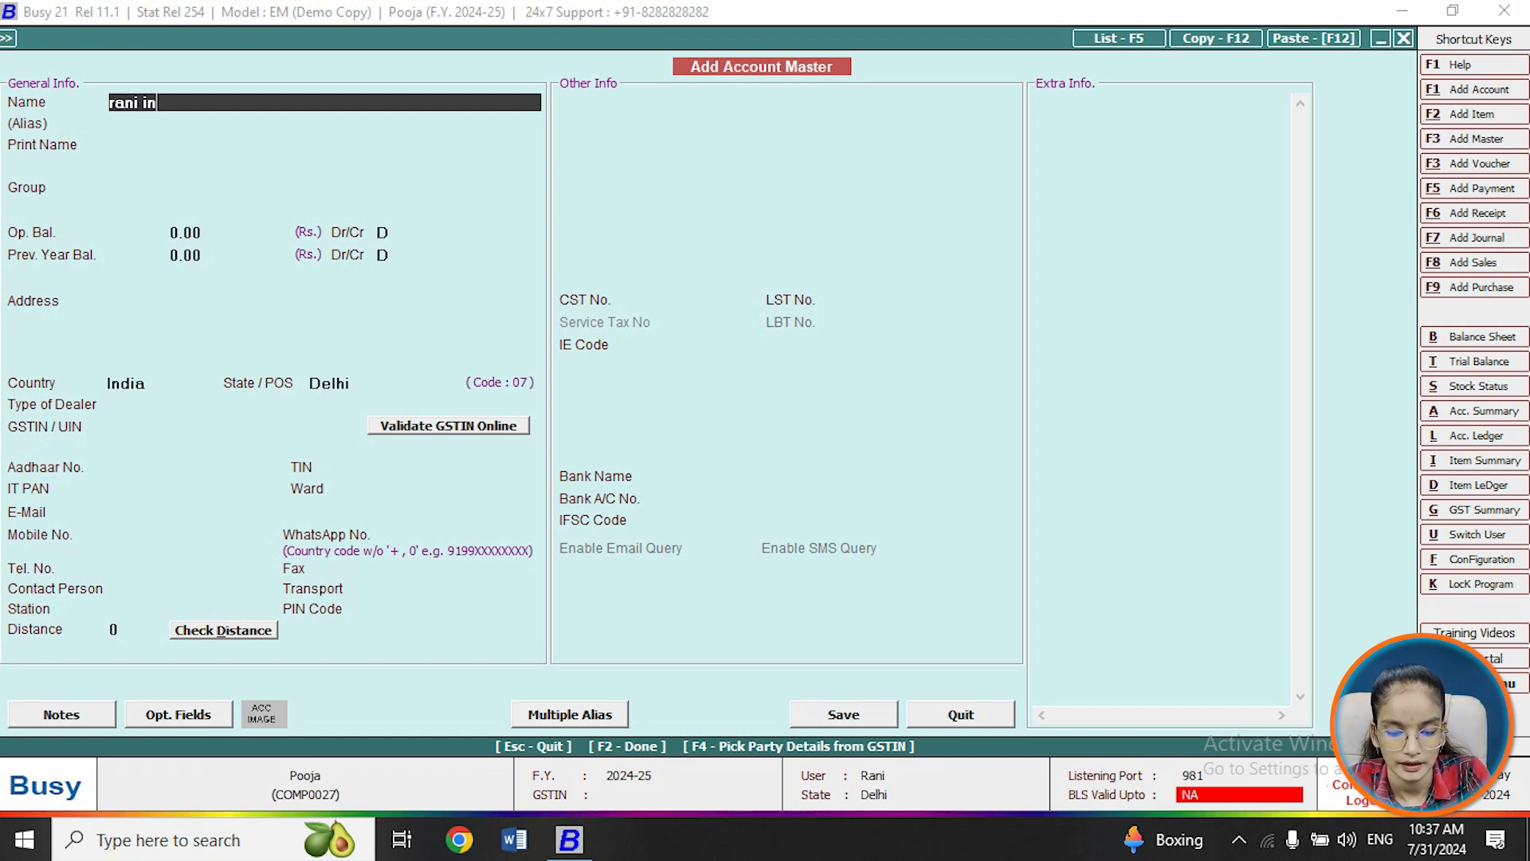
text(terprise)
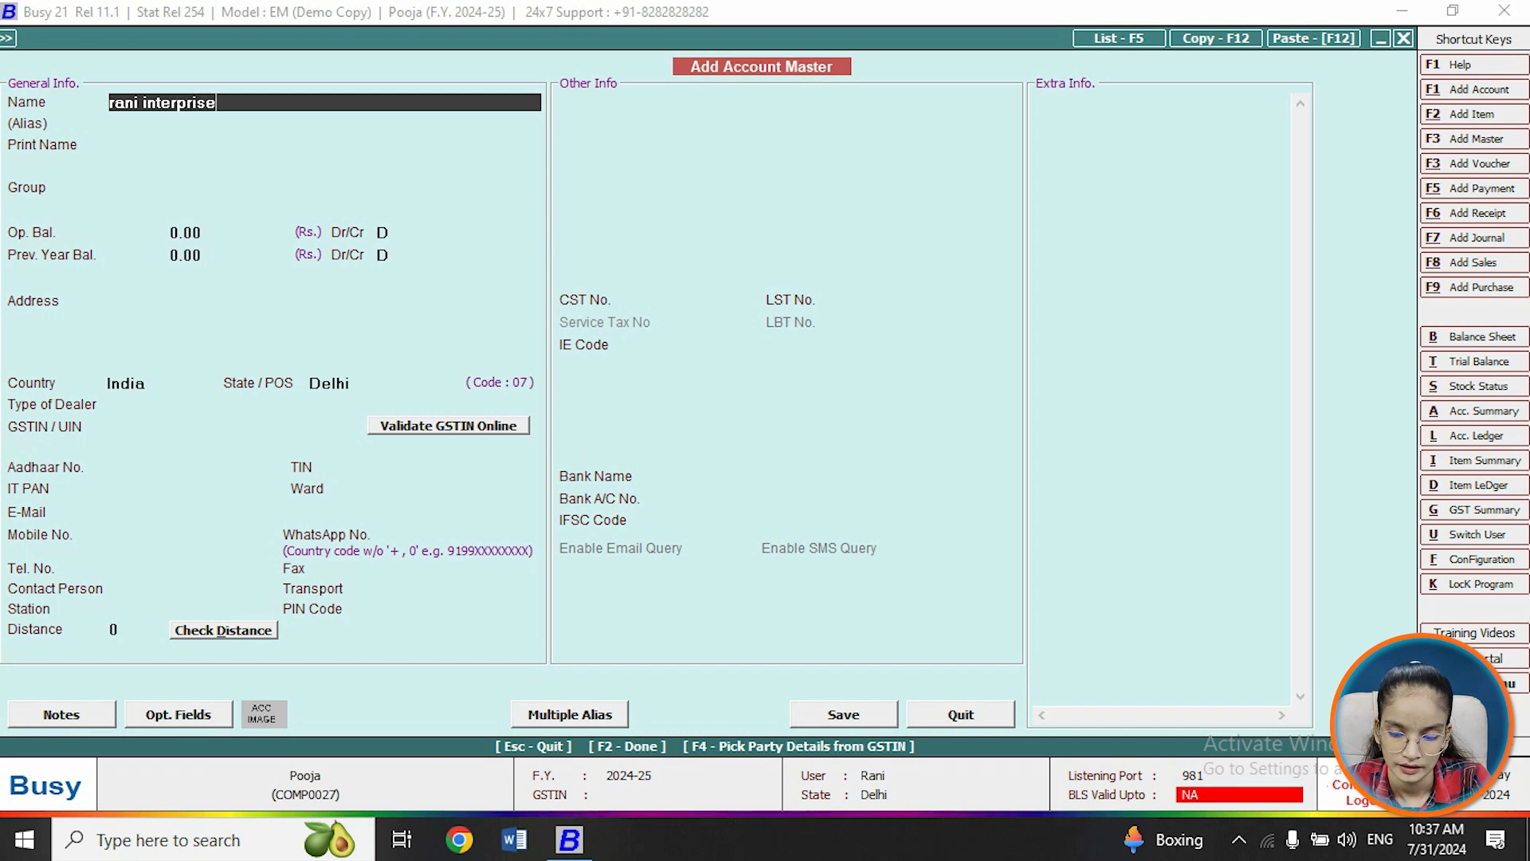
key(Return)
key(Return)
key(Return)
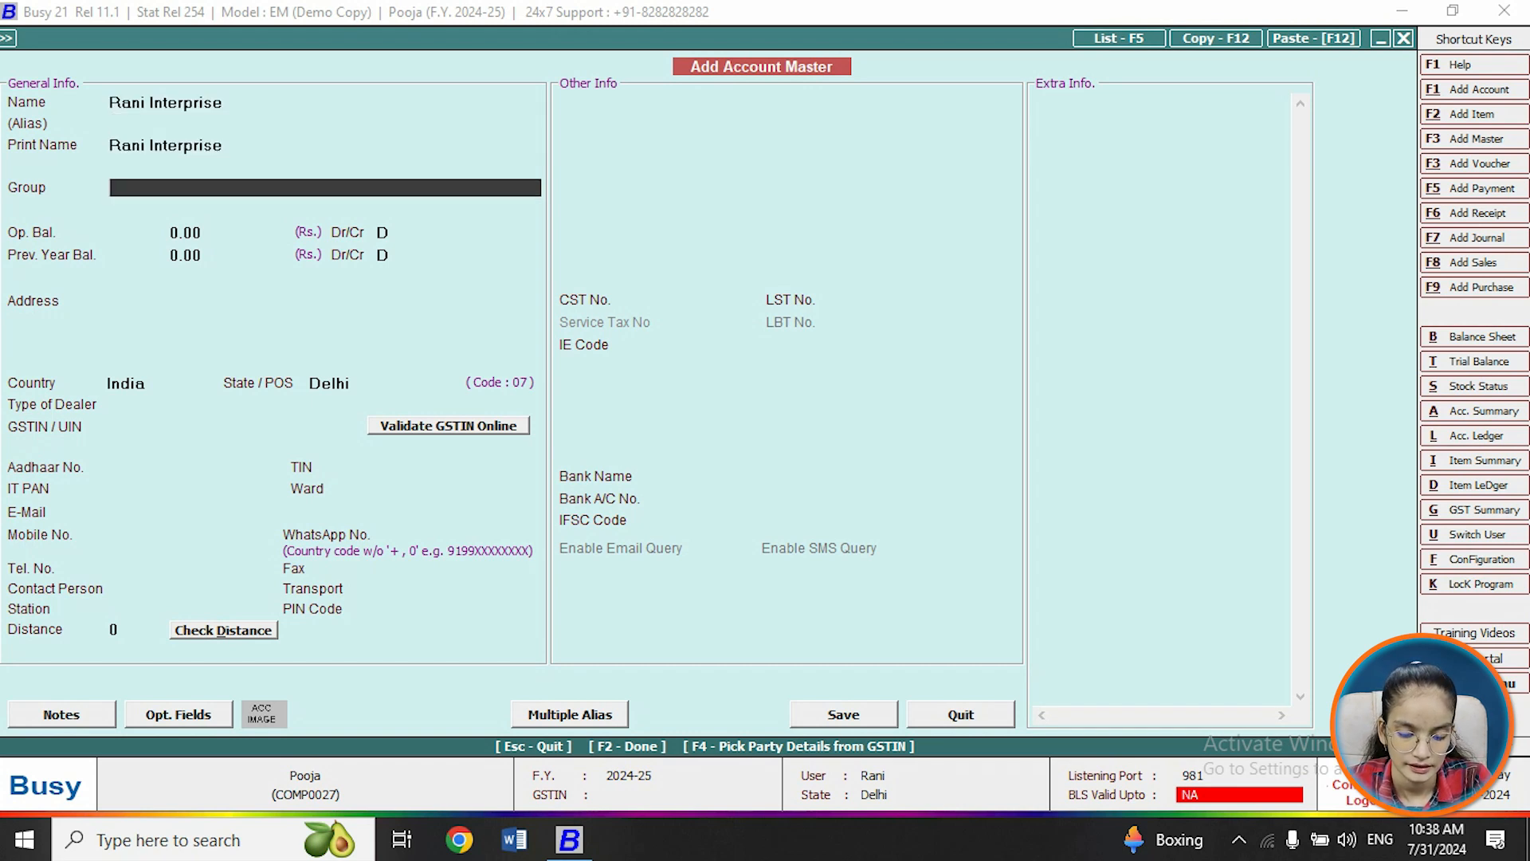
text(deb)
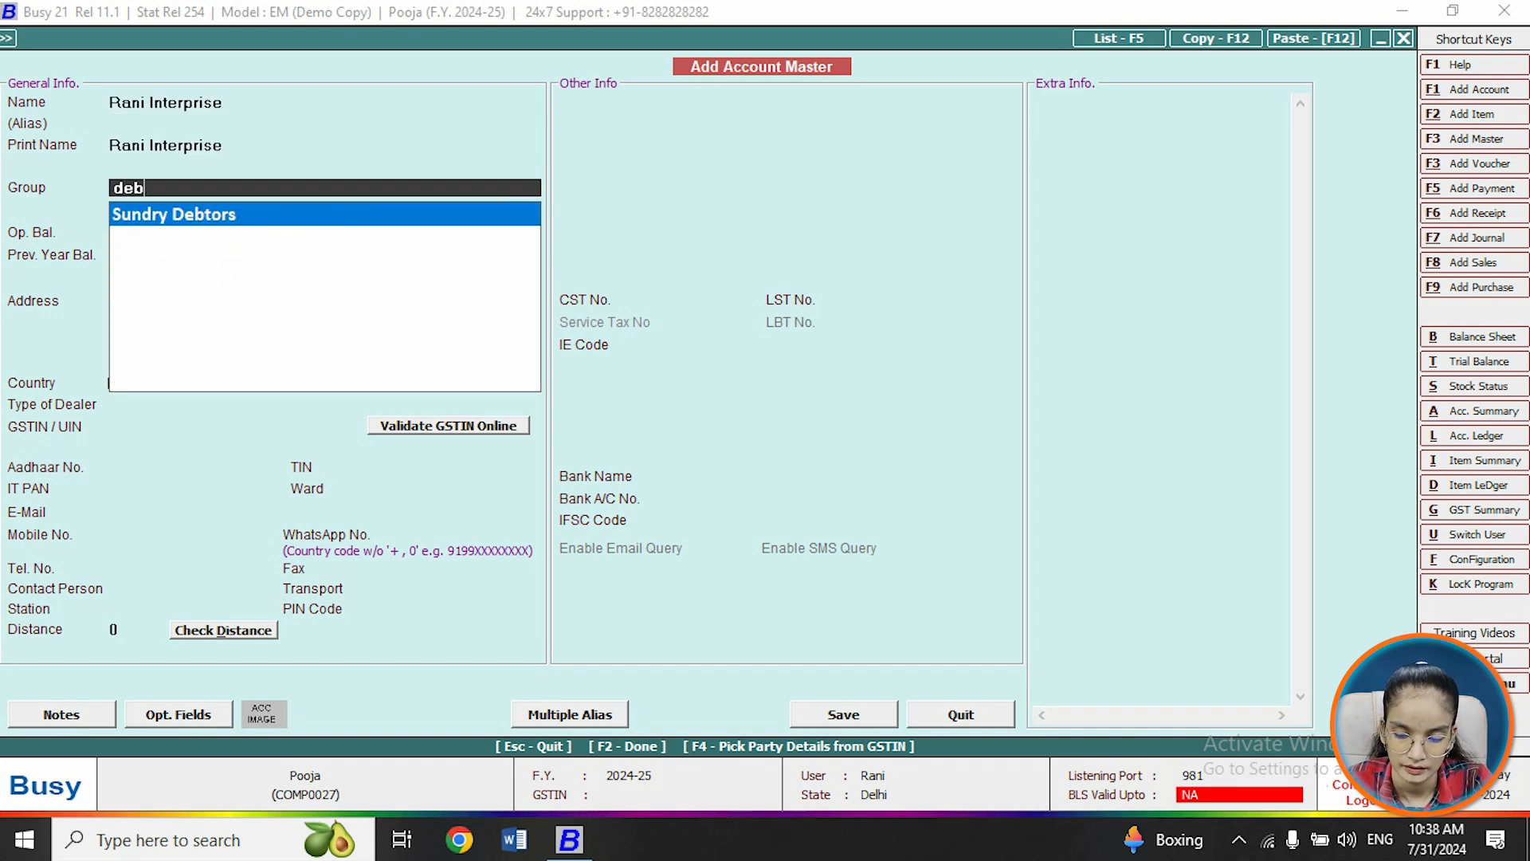
key(Return)
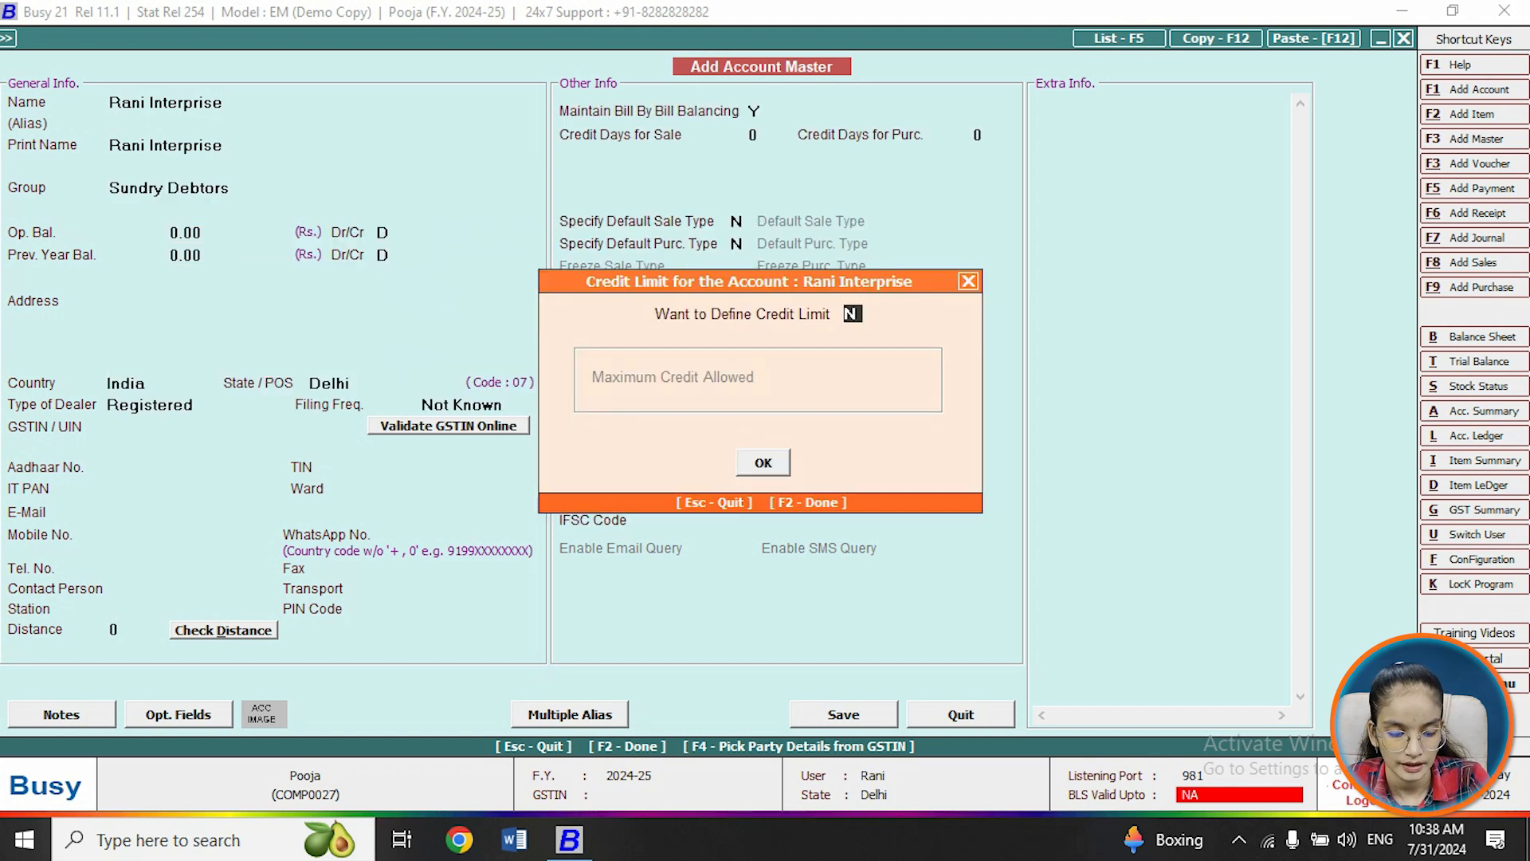
key(Return)
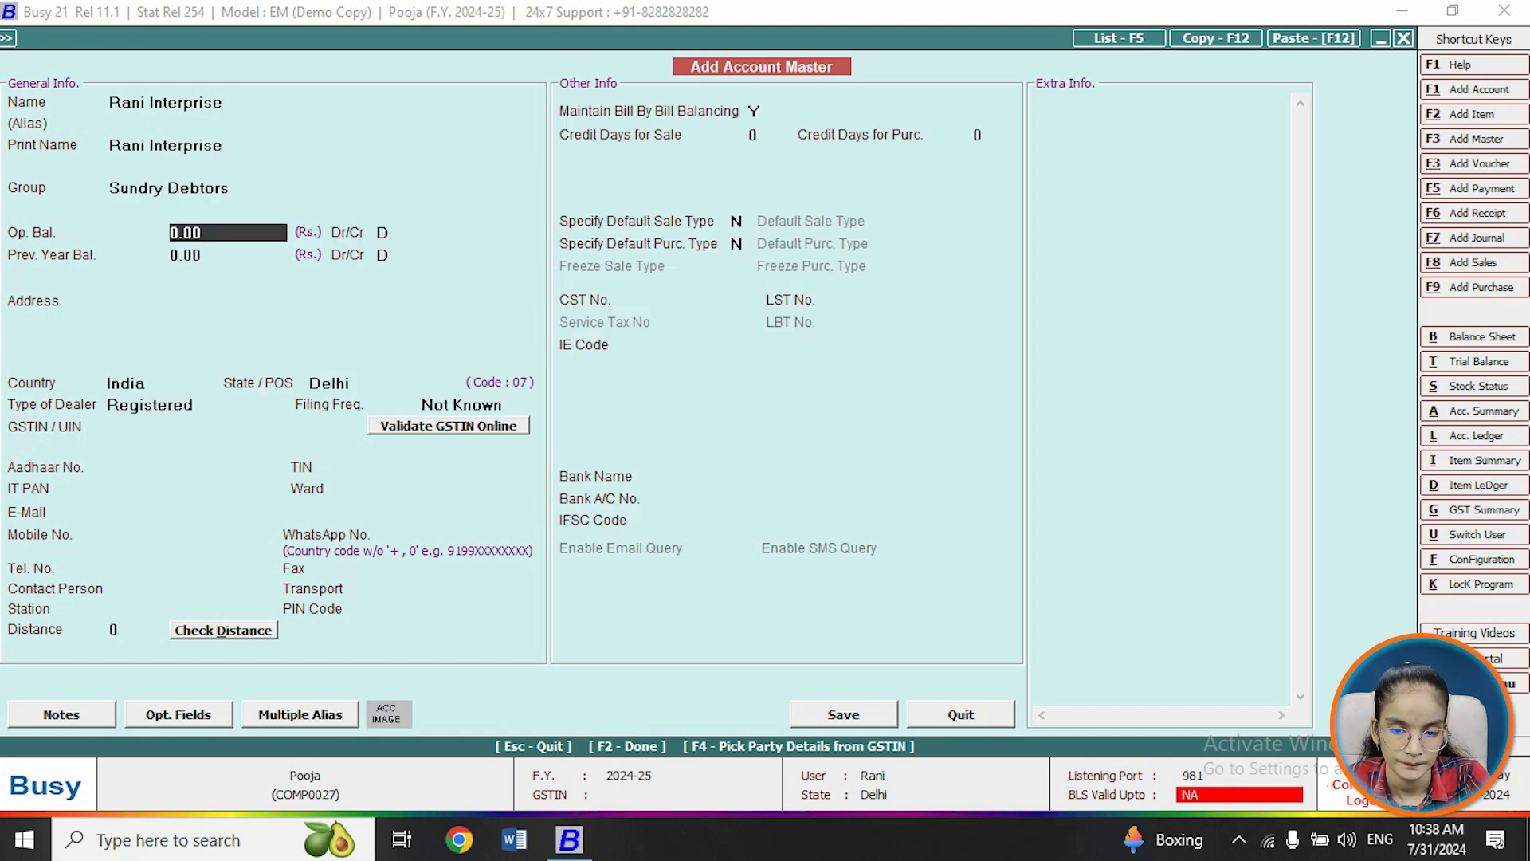
key(Return)
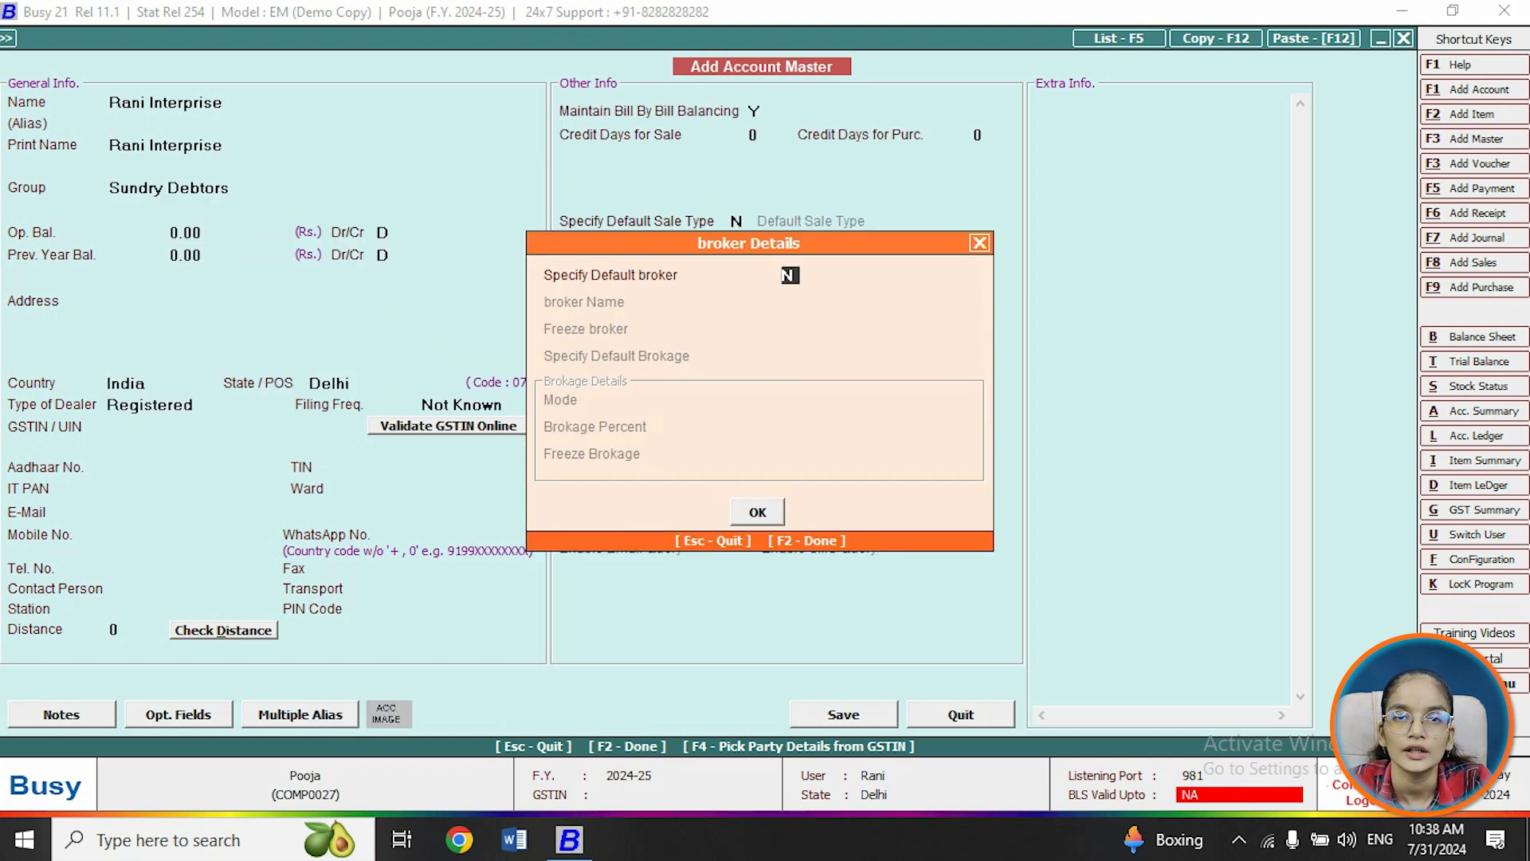
Step: Set the new broker as its default broker and save it as an Un-Registered dealer
key(y)
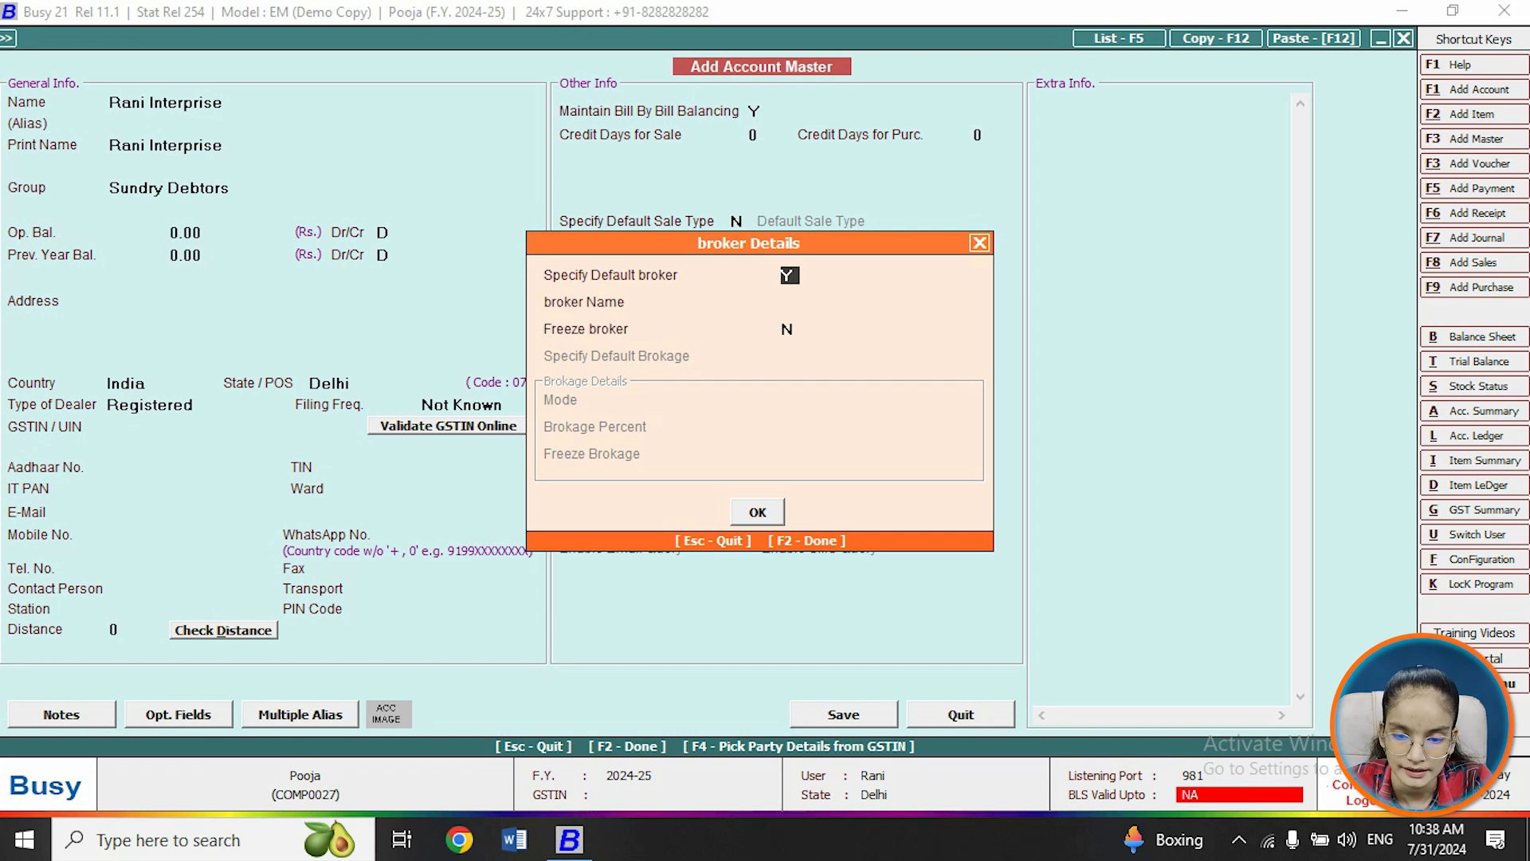
key(Return)
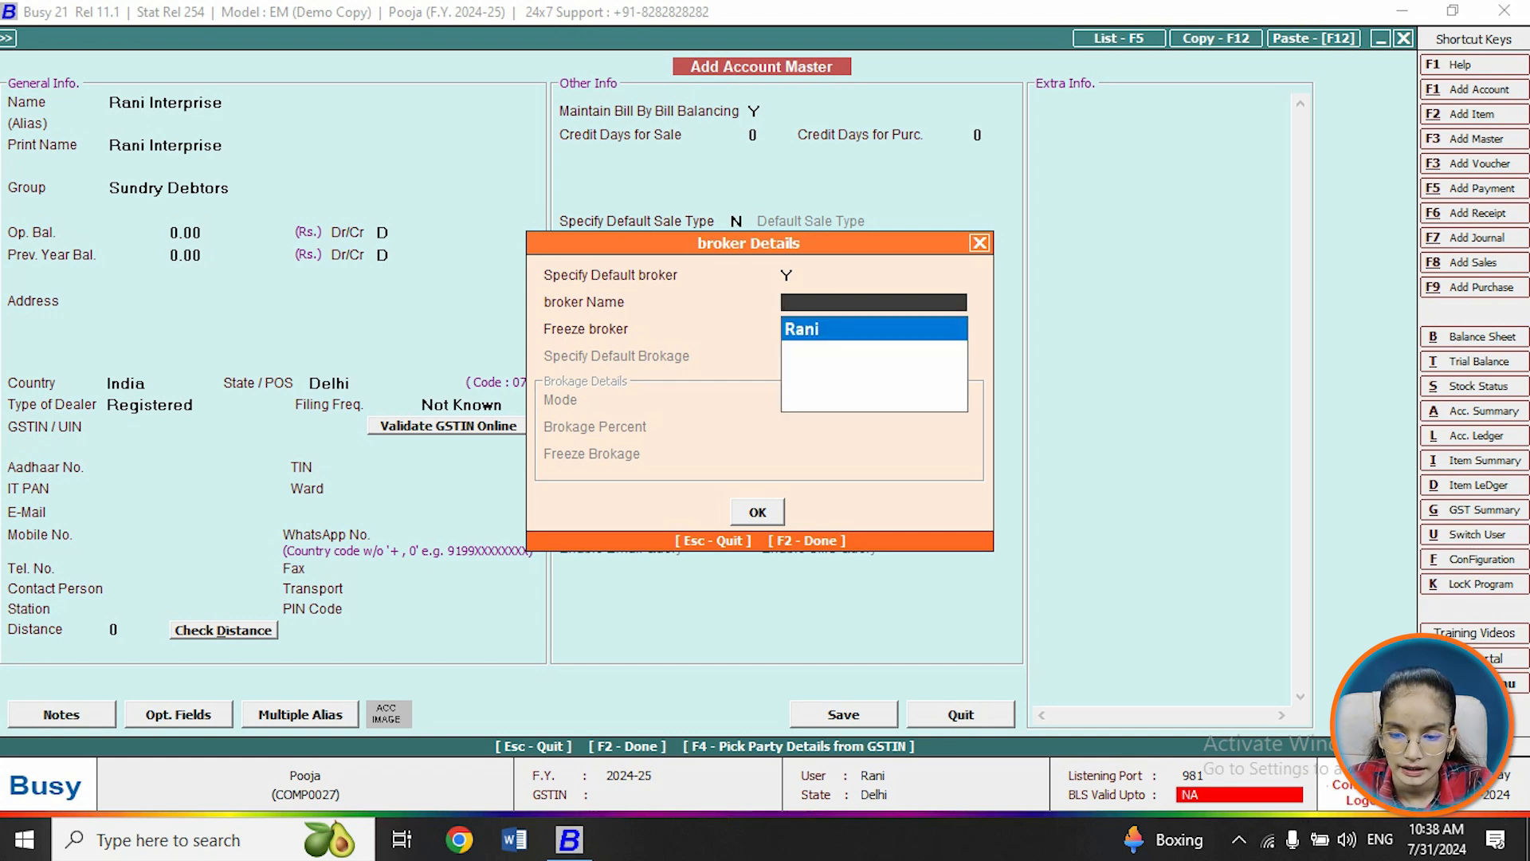
key(Return)
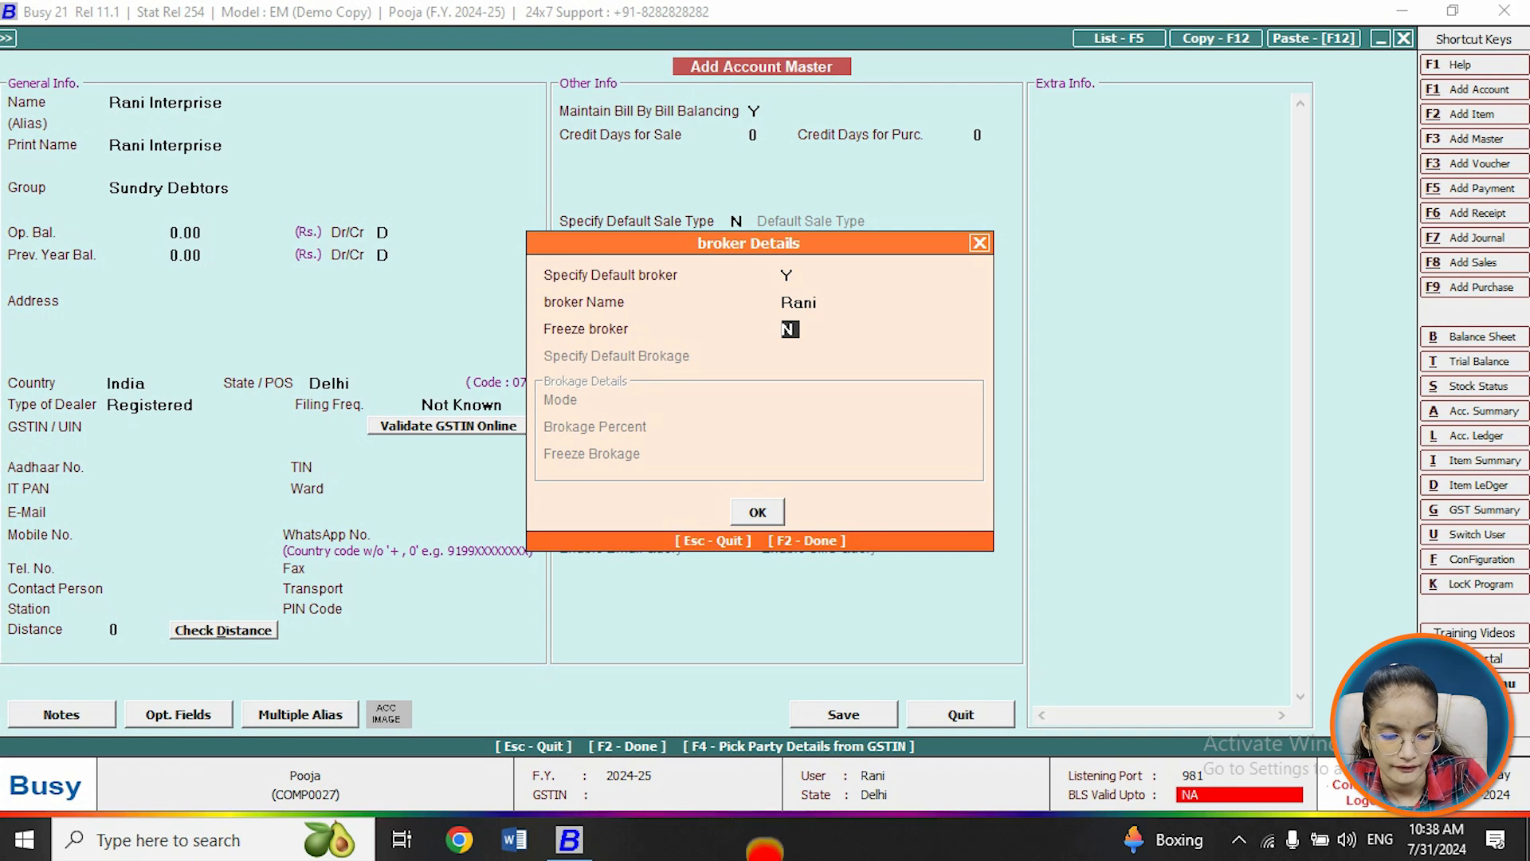
key(Return)
key(Return)
key(F2)
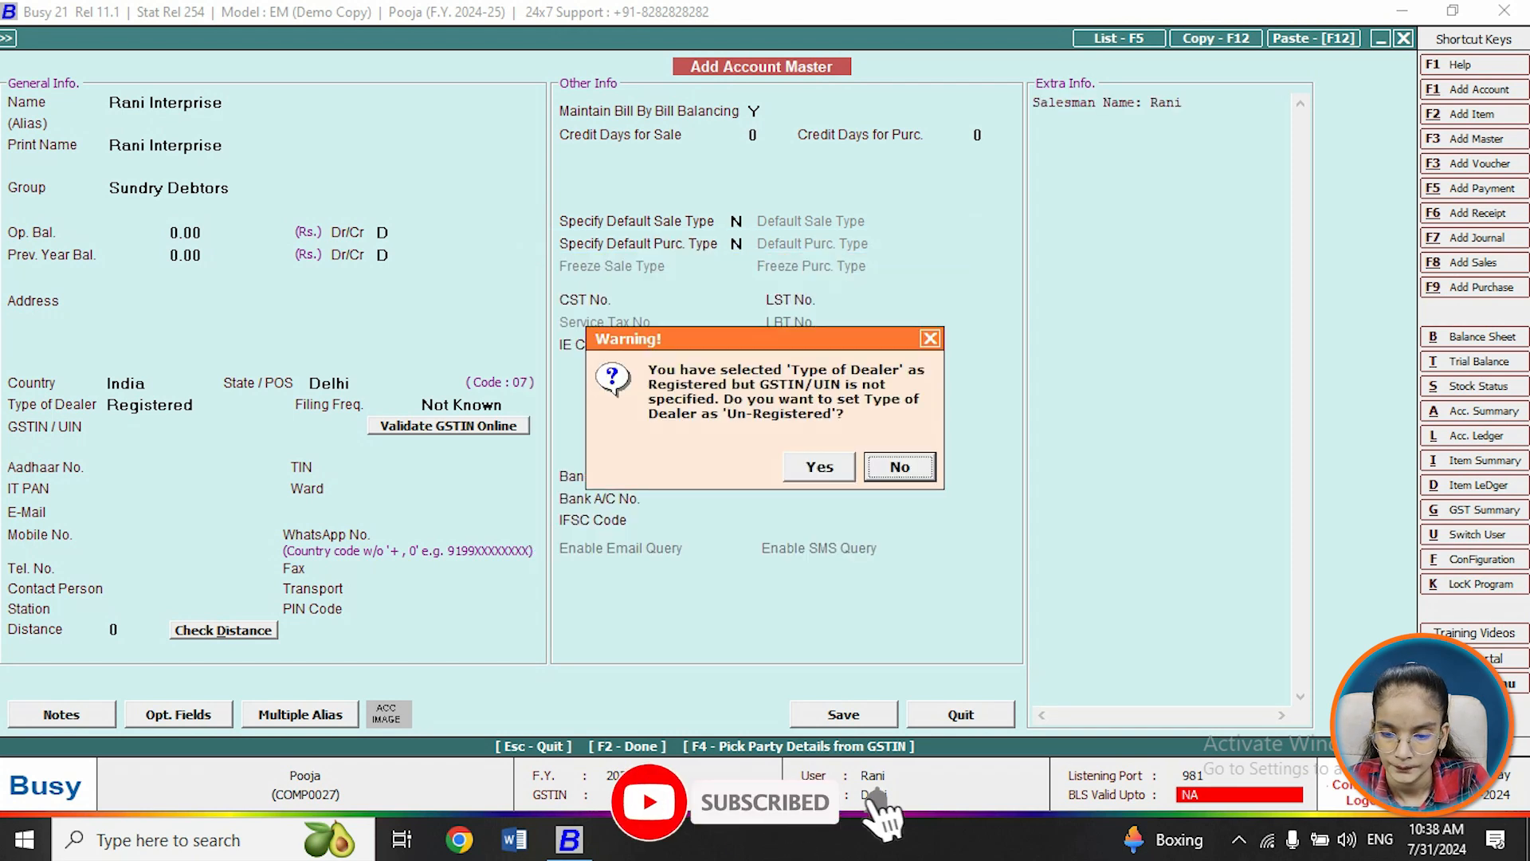
key(Left)
key(Return)
key(Return)
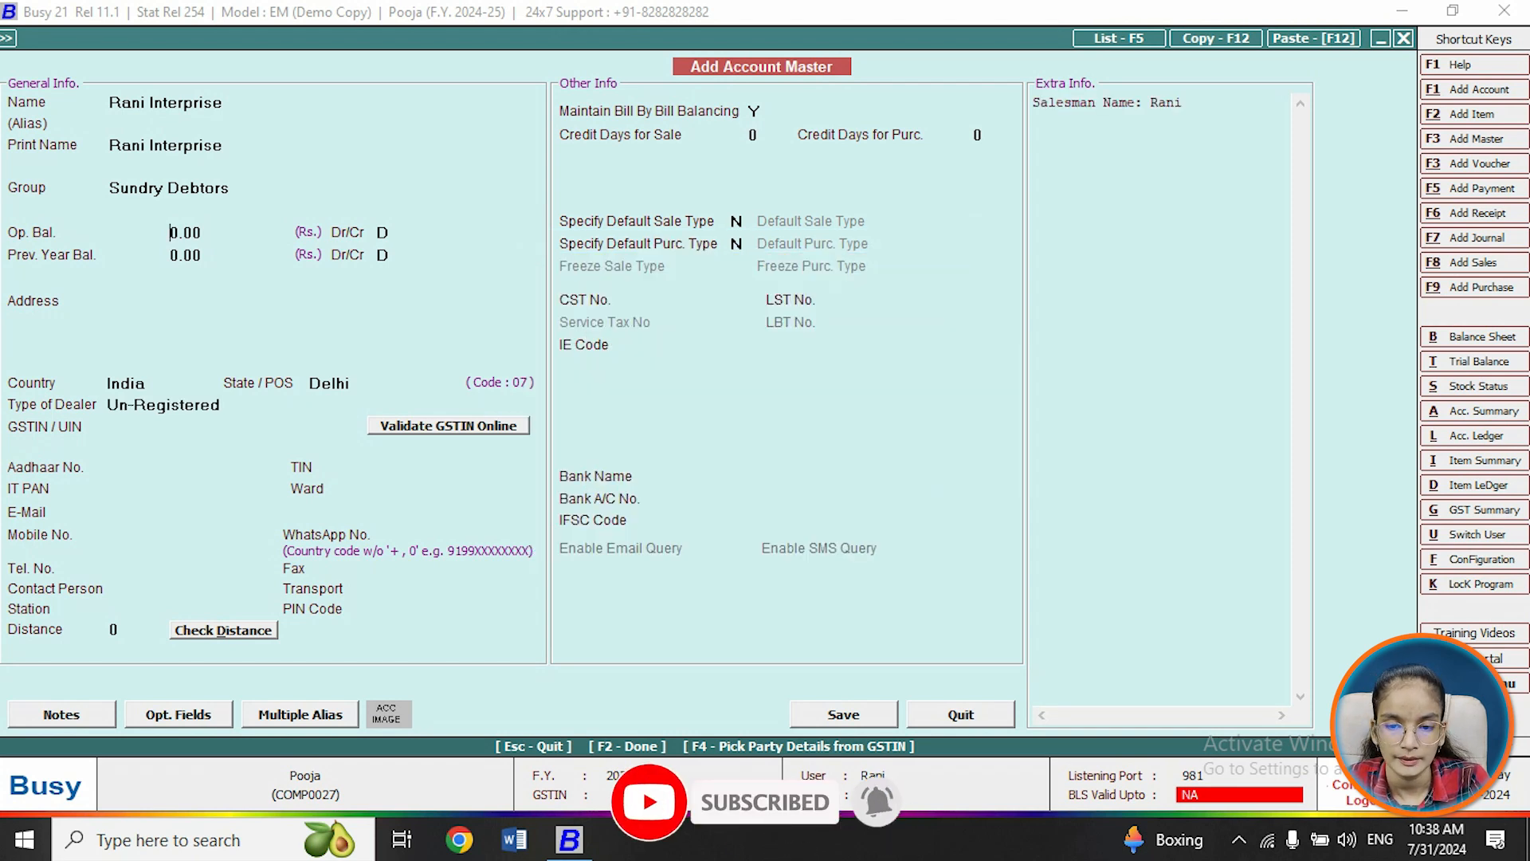
key(Escape)
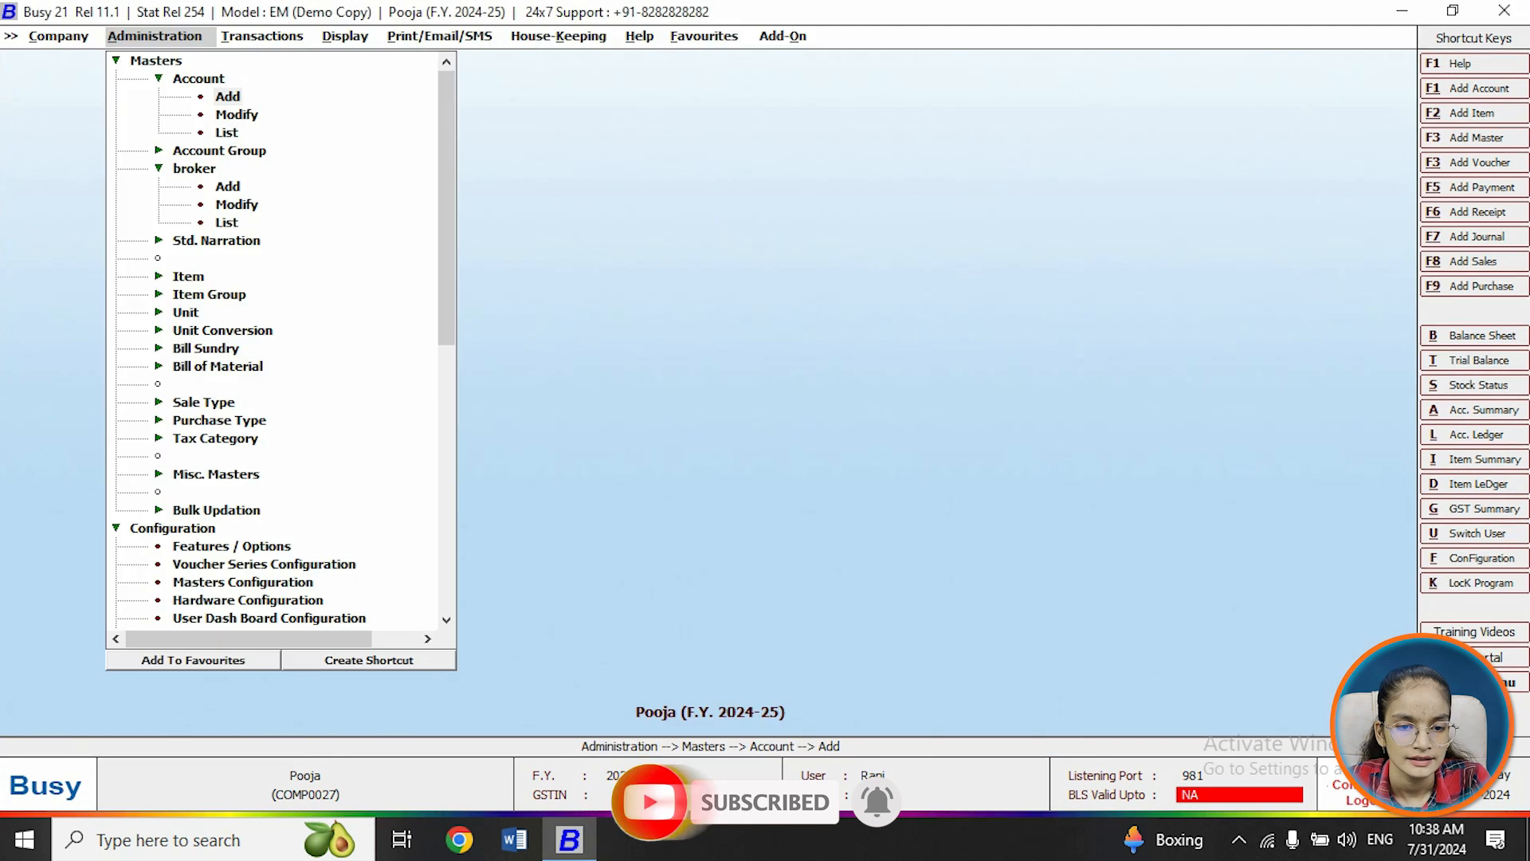
Step: Start a new sales voucher from Transactions
key(Right)
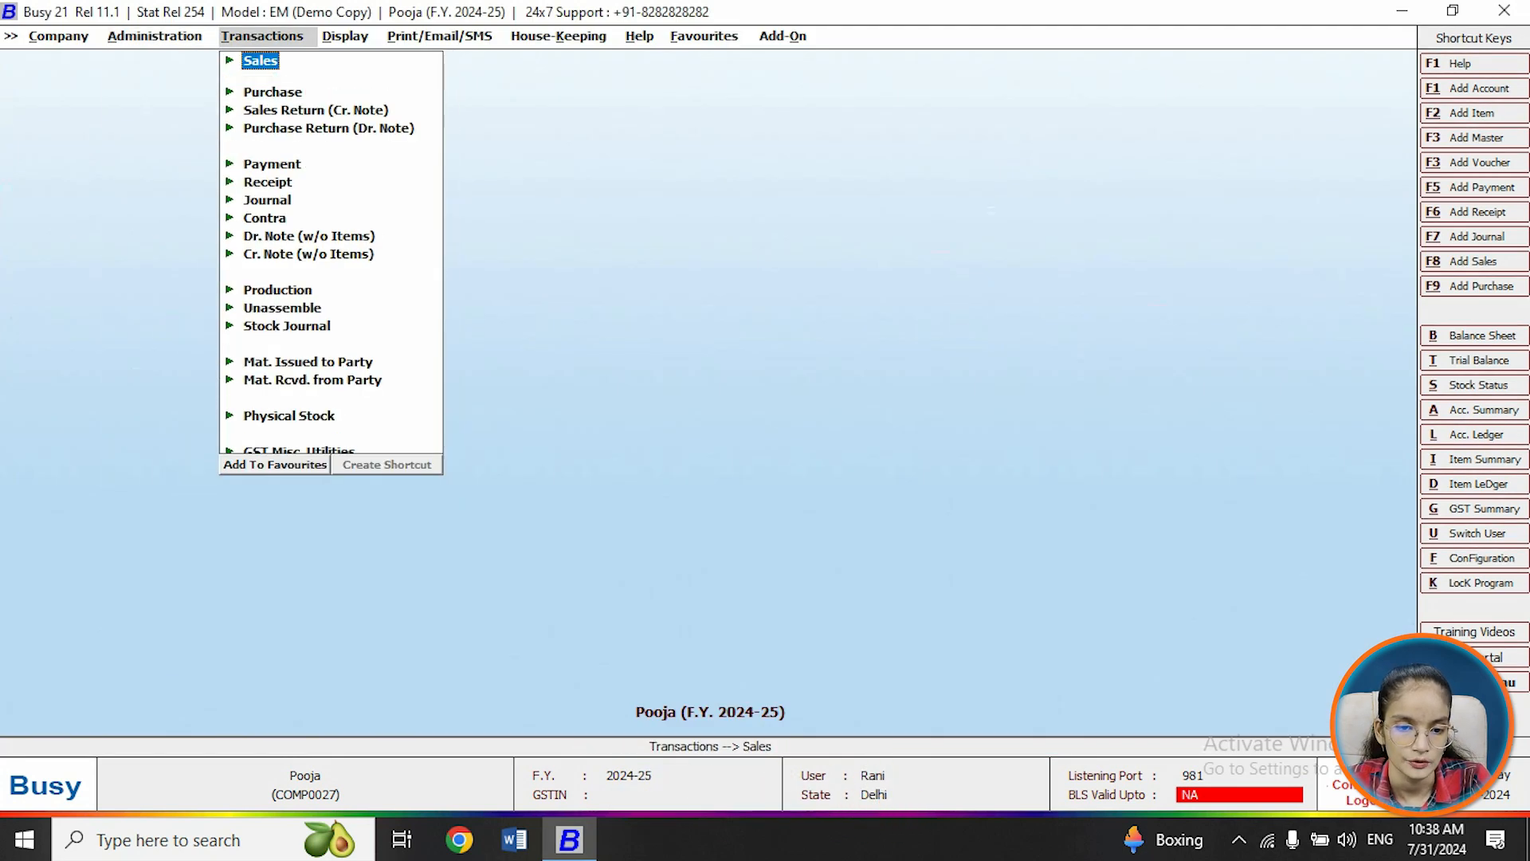
key(Return)
key(Return)
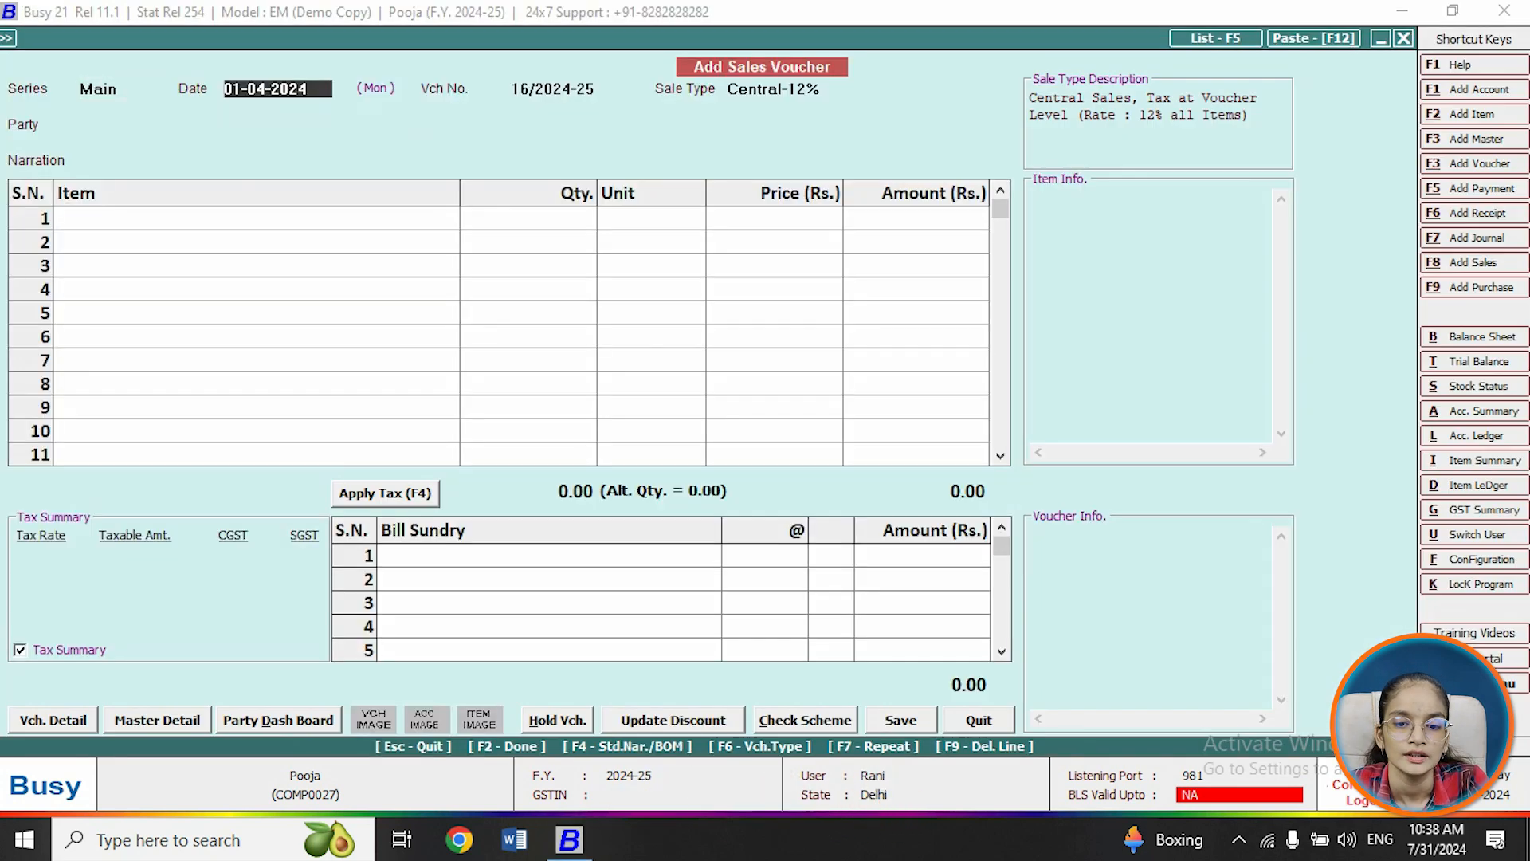
key(Return)
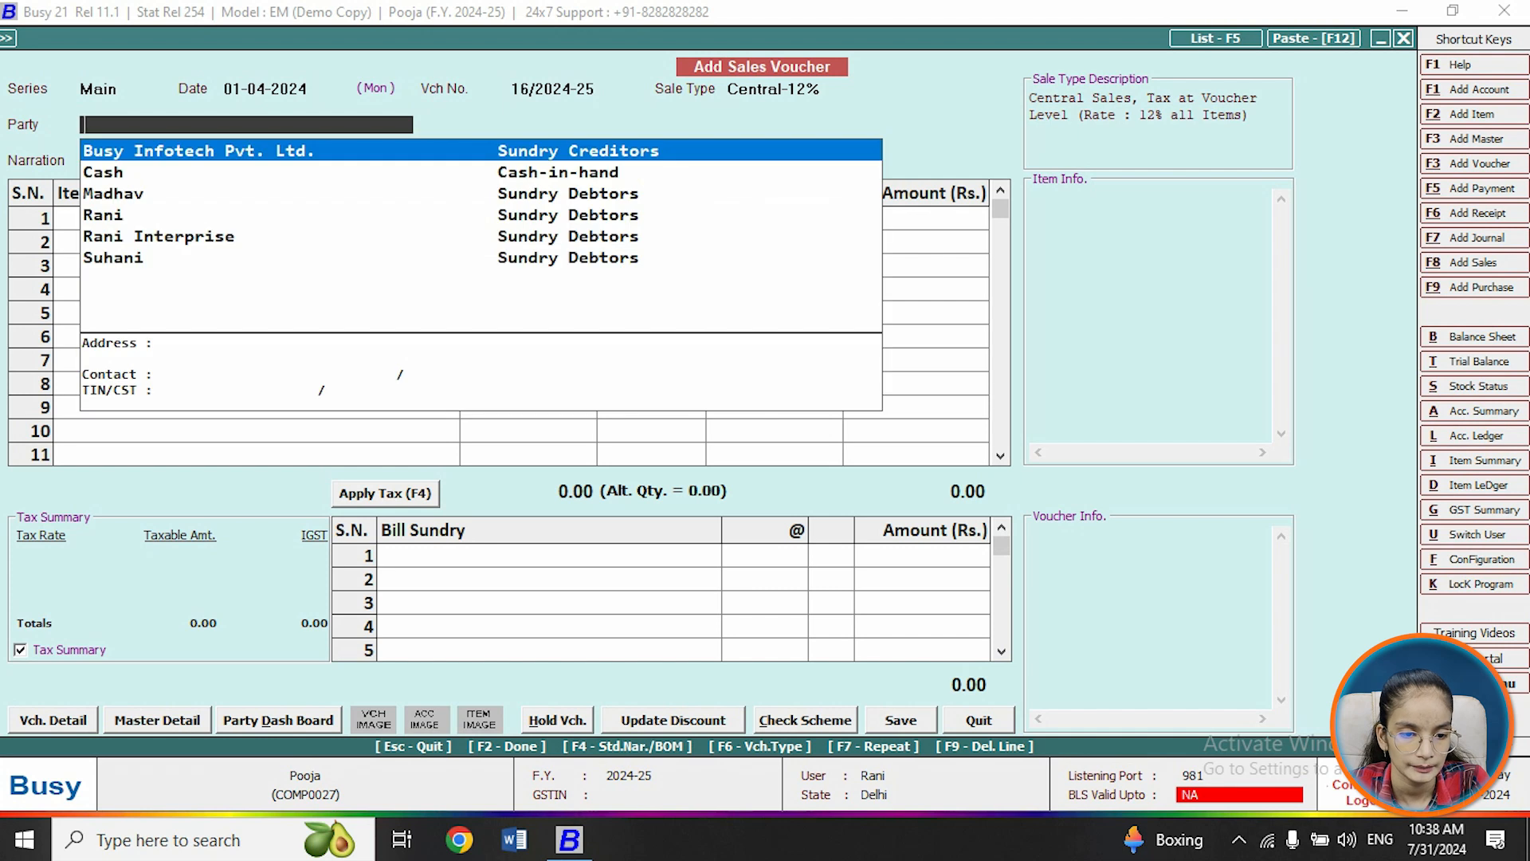
Step: Choose Rani Interprise as party with GST as per party master, and add Laptop
key(Down)
key(Down)
key(Down)
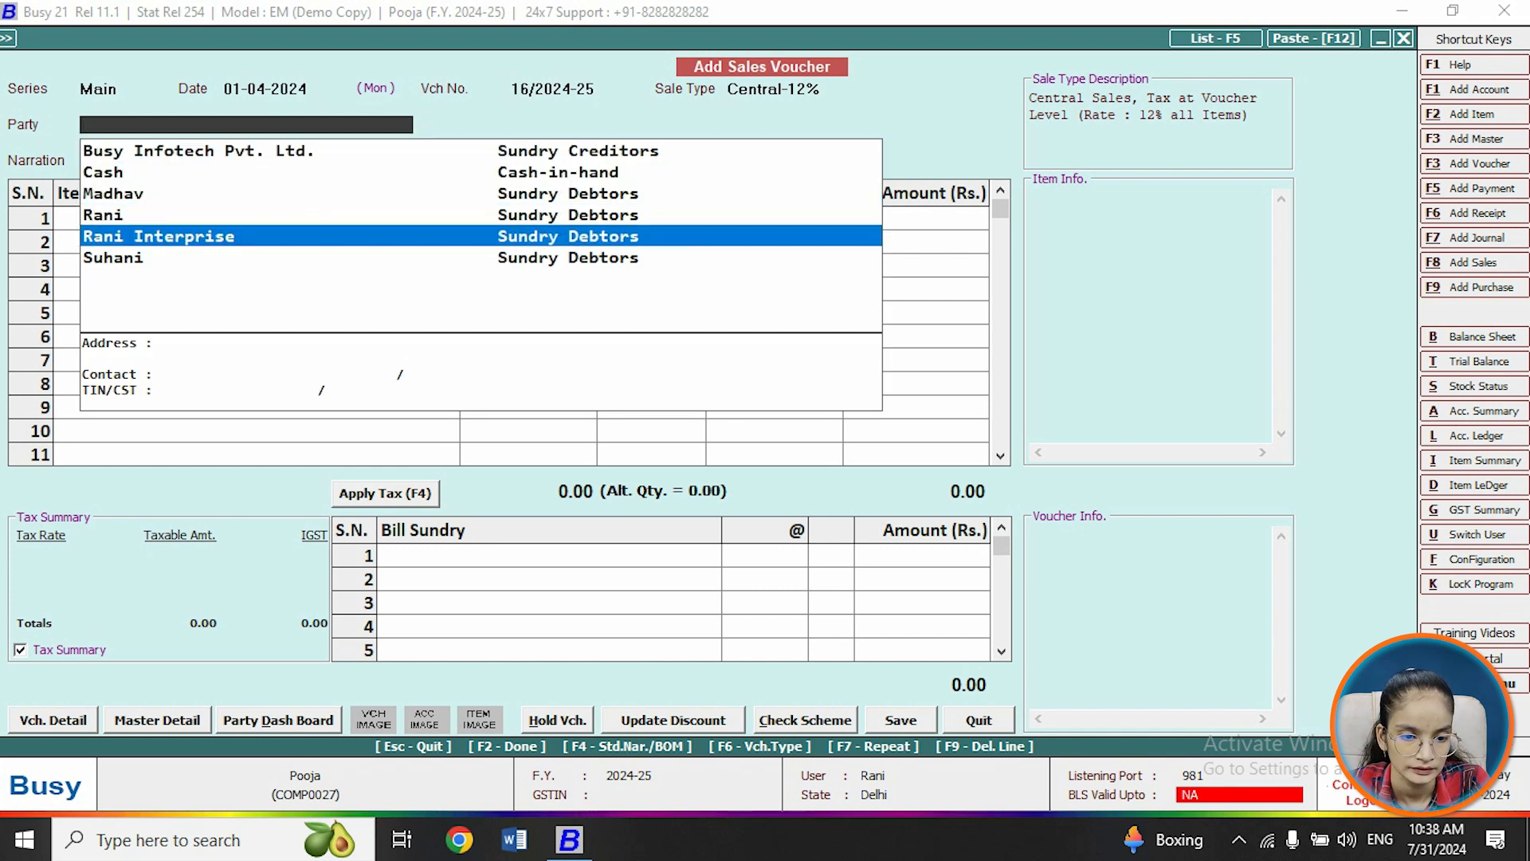
key(Return)
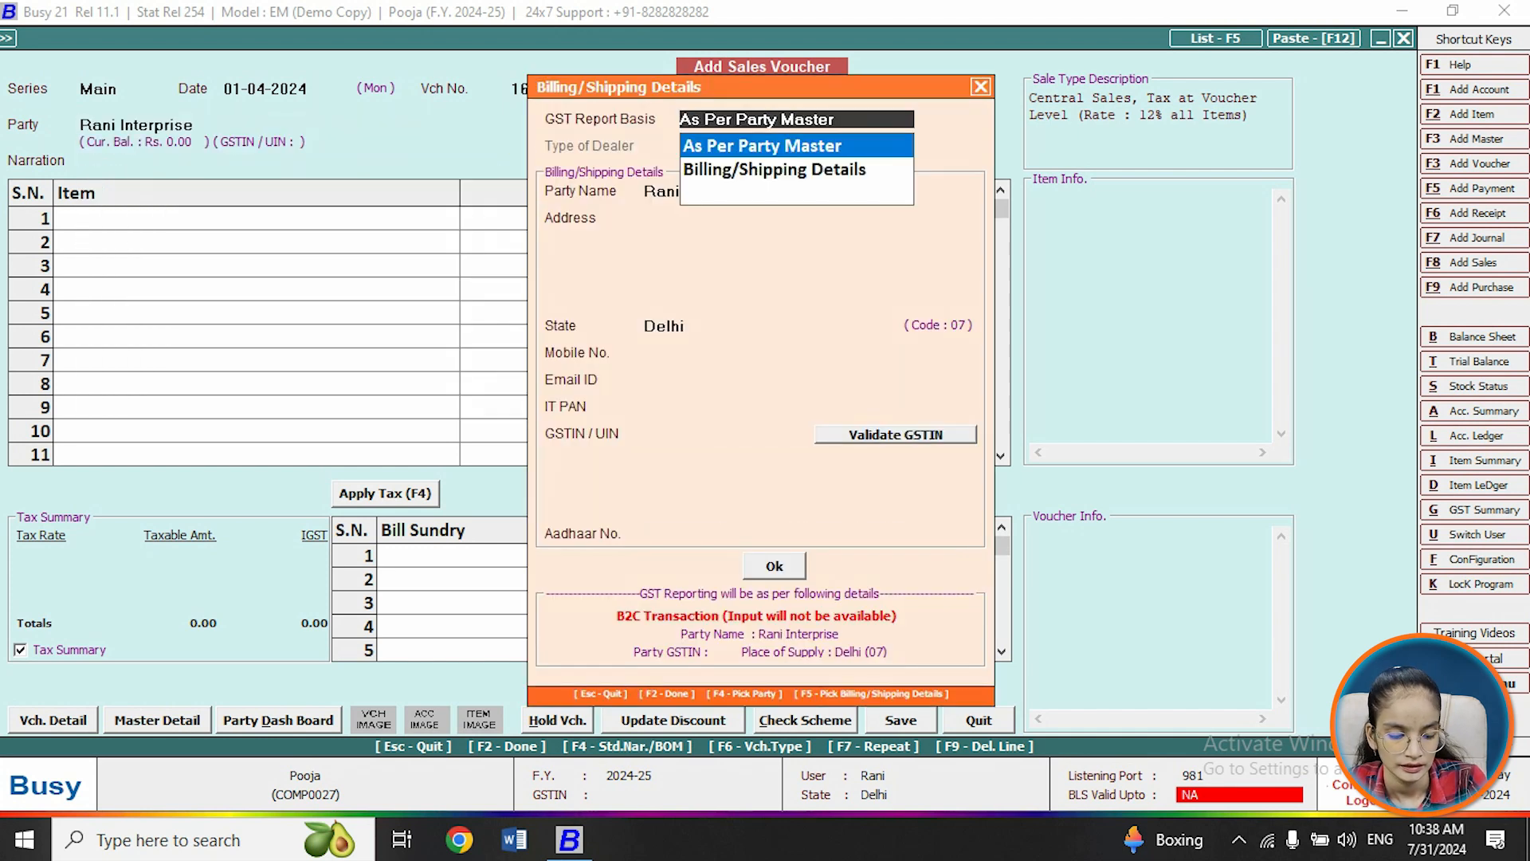
key(Return)
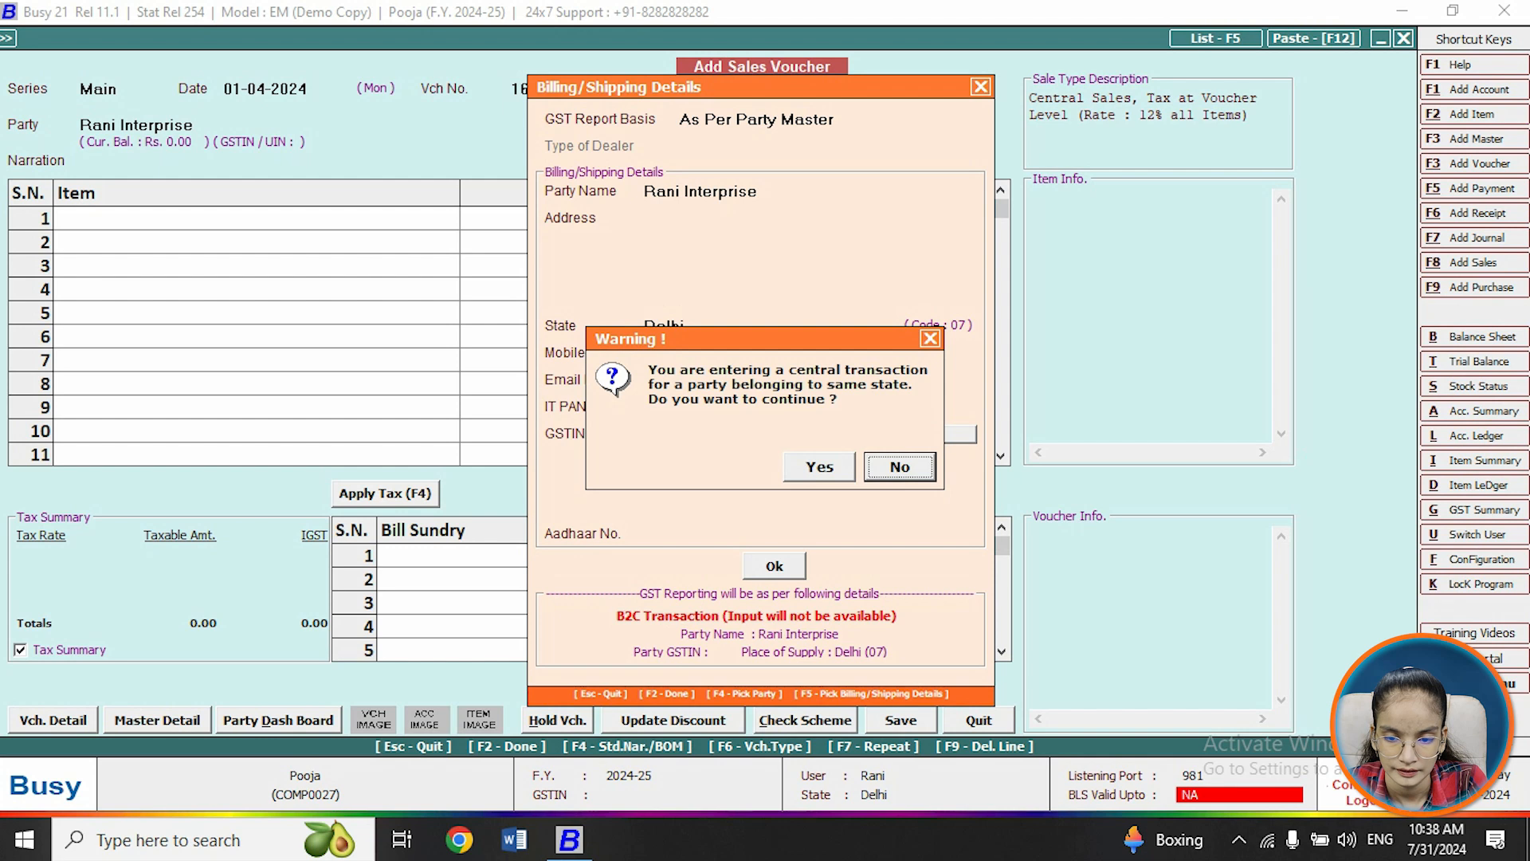
key(Left)
key(Return)
key(Return)
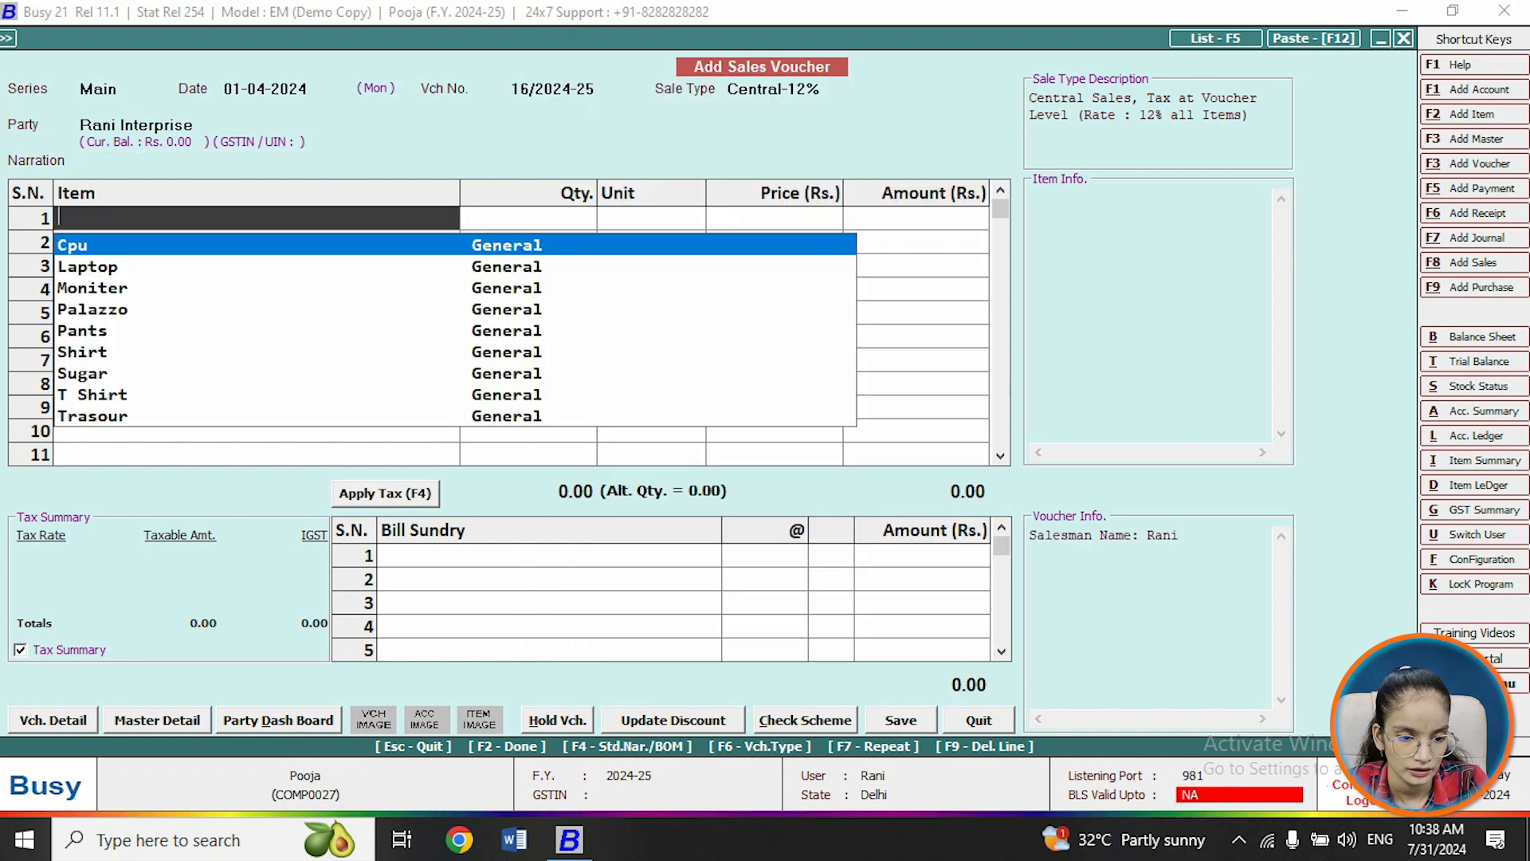
key(Down)
key(Down)
key(Up)
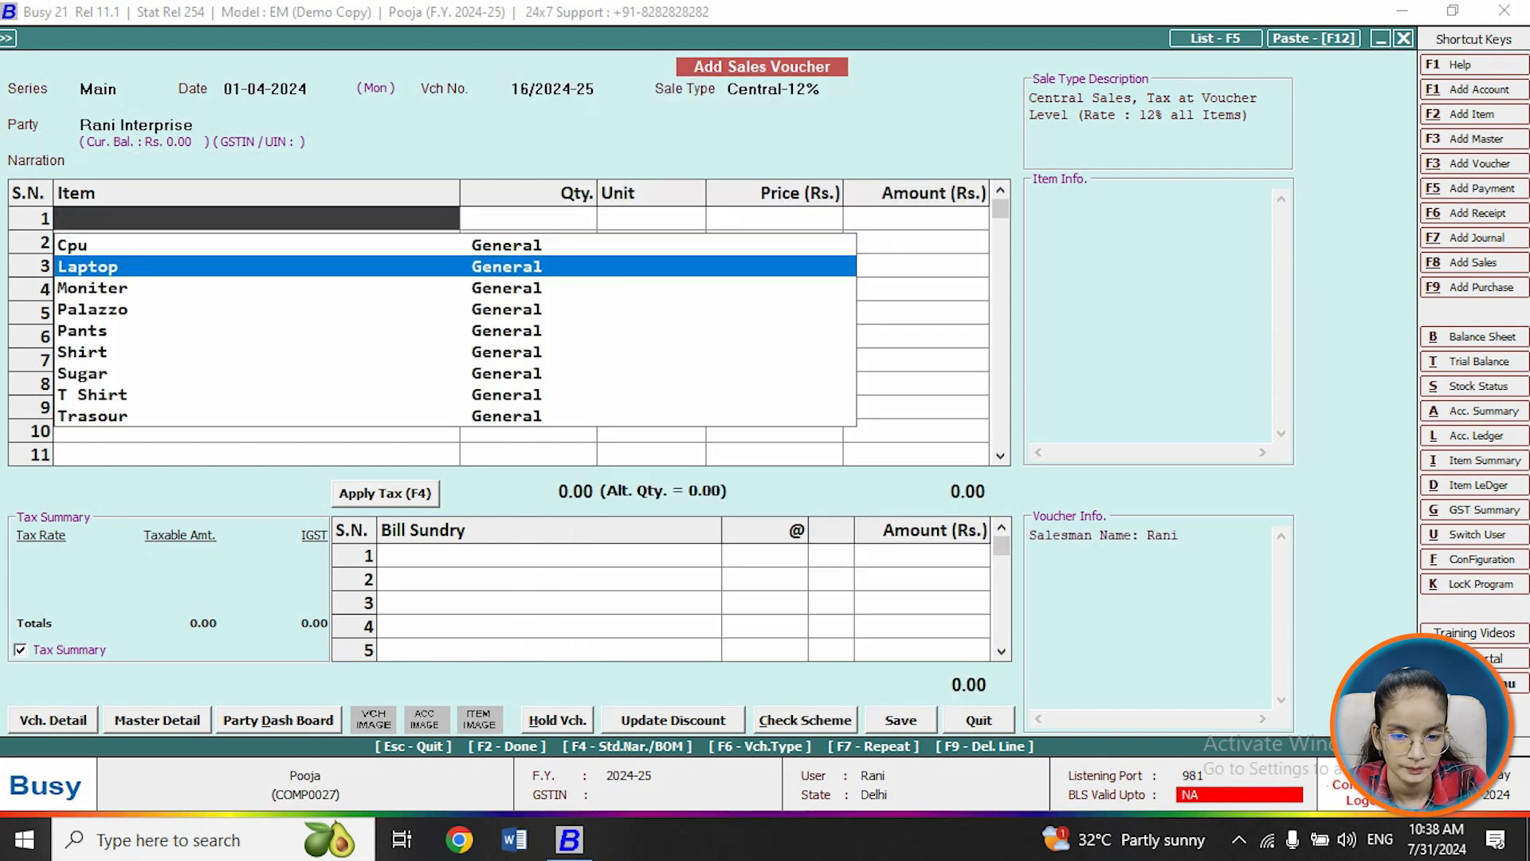
key(Return)
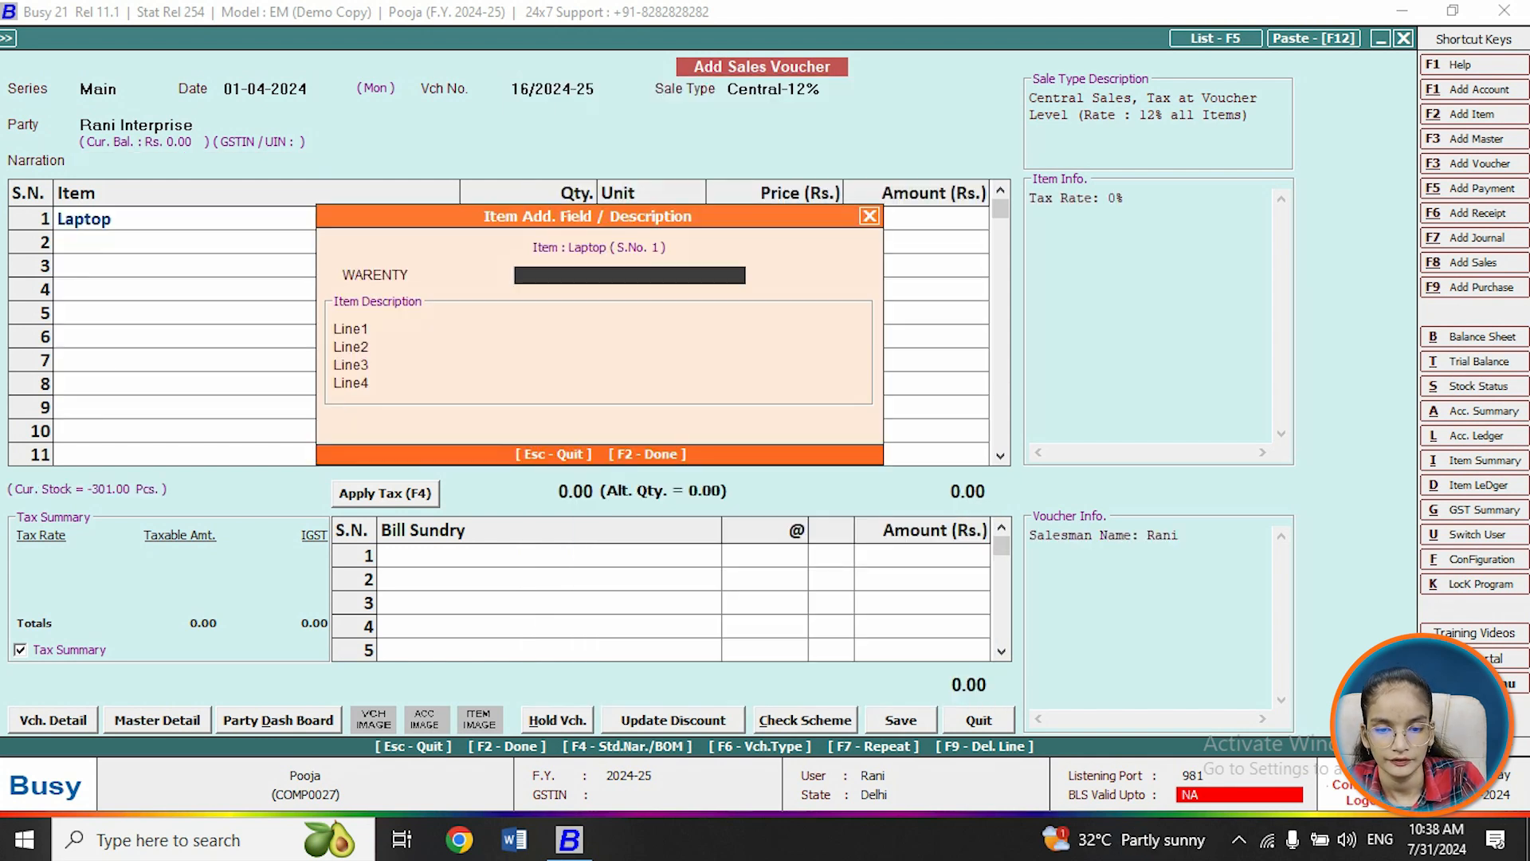
Step: Bill 1 Pcs of Laptop at a price of 50,000
key(Escape)
text(1)
key(Return)
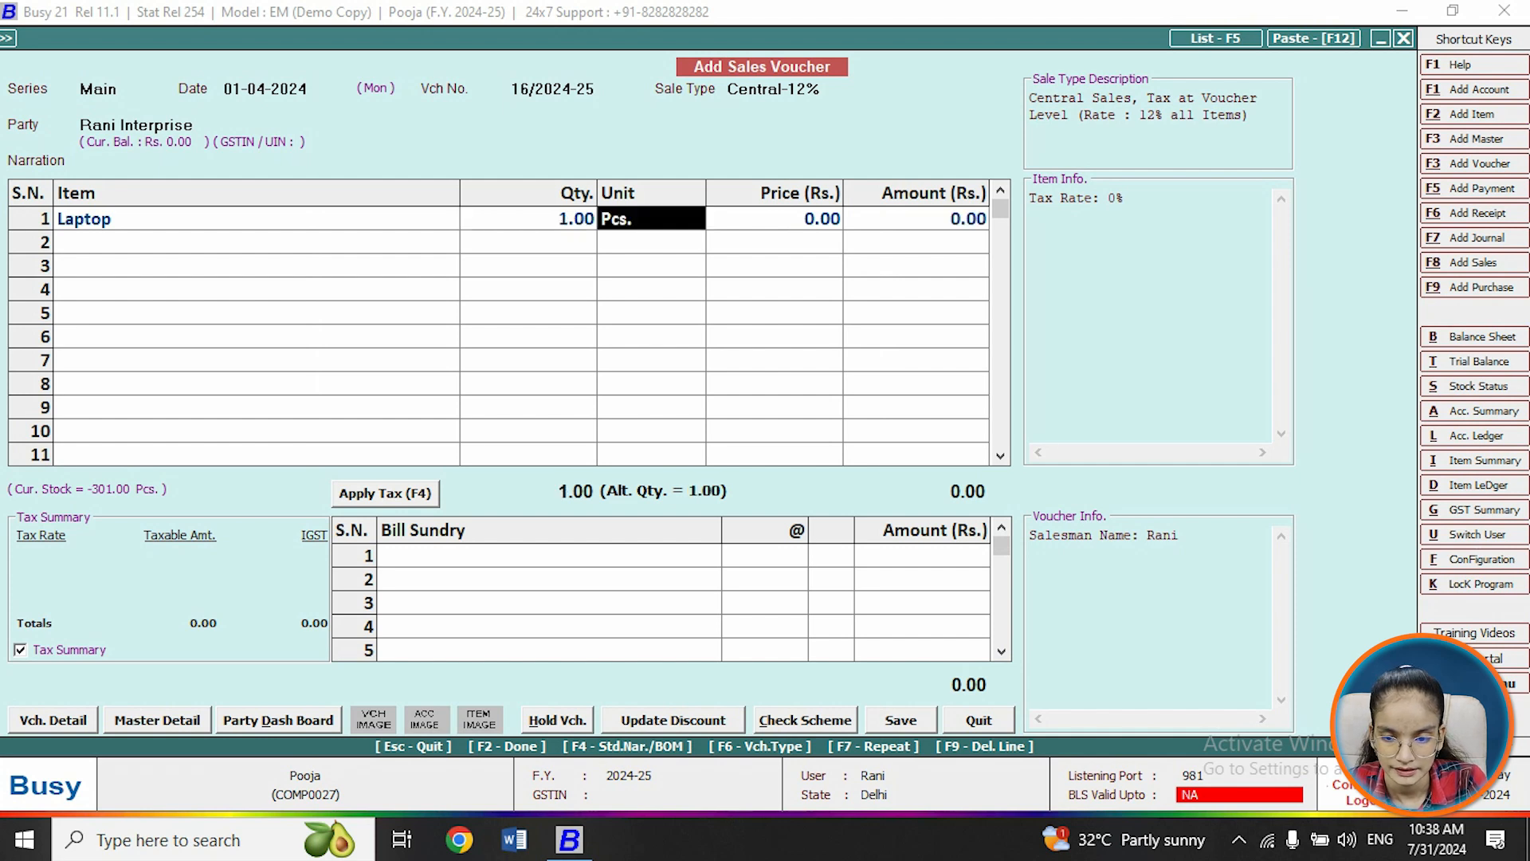
key(Return)
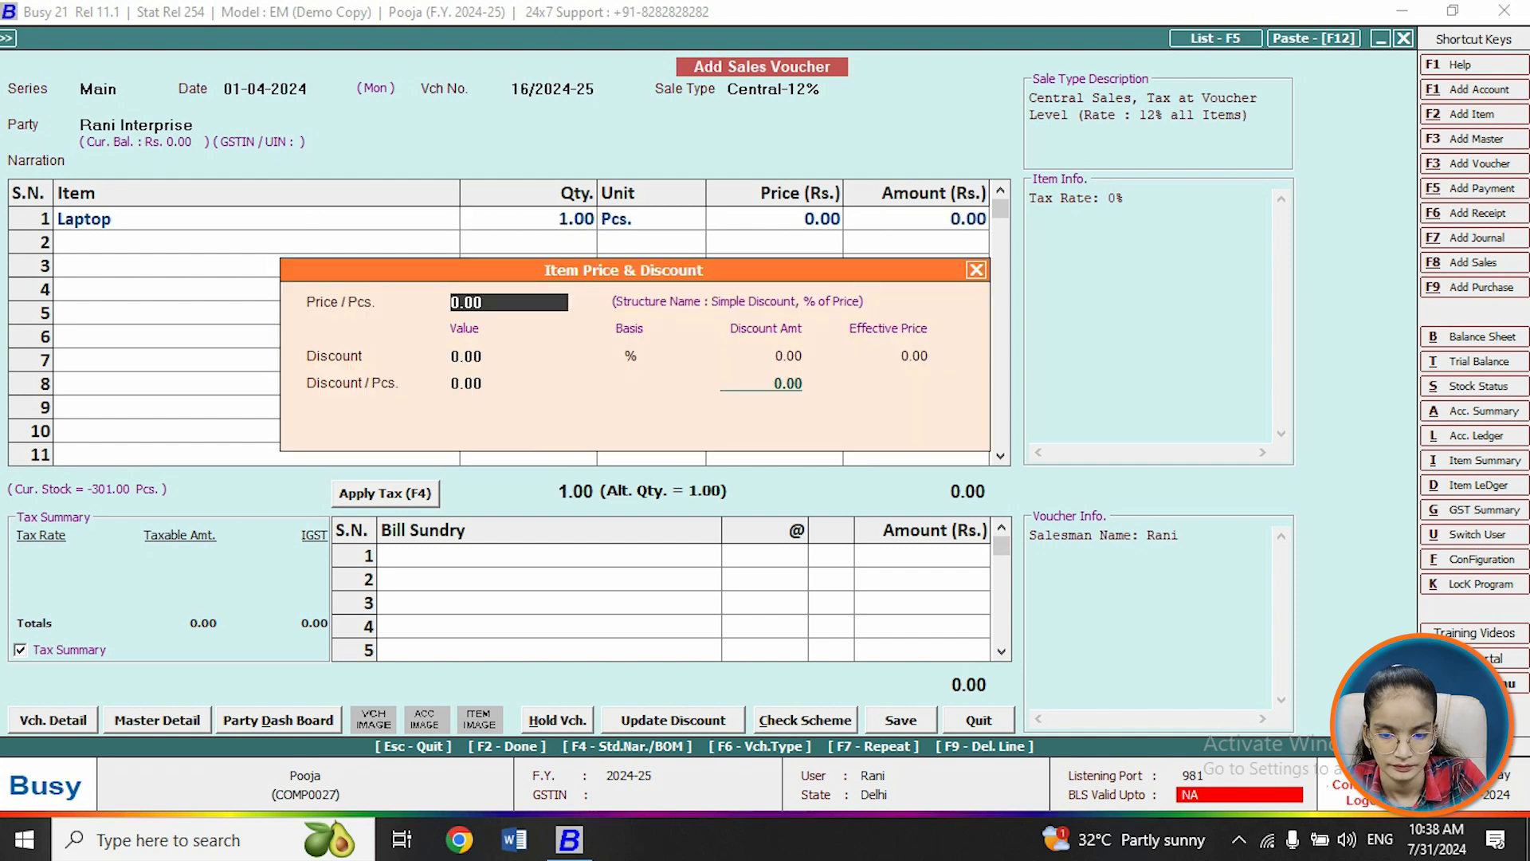
key(Escape)
text(50000)
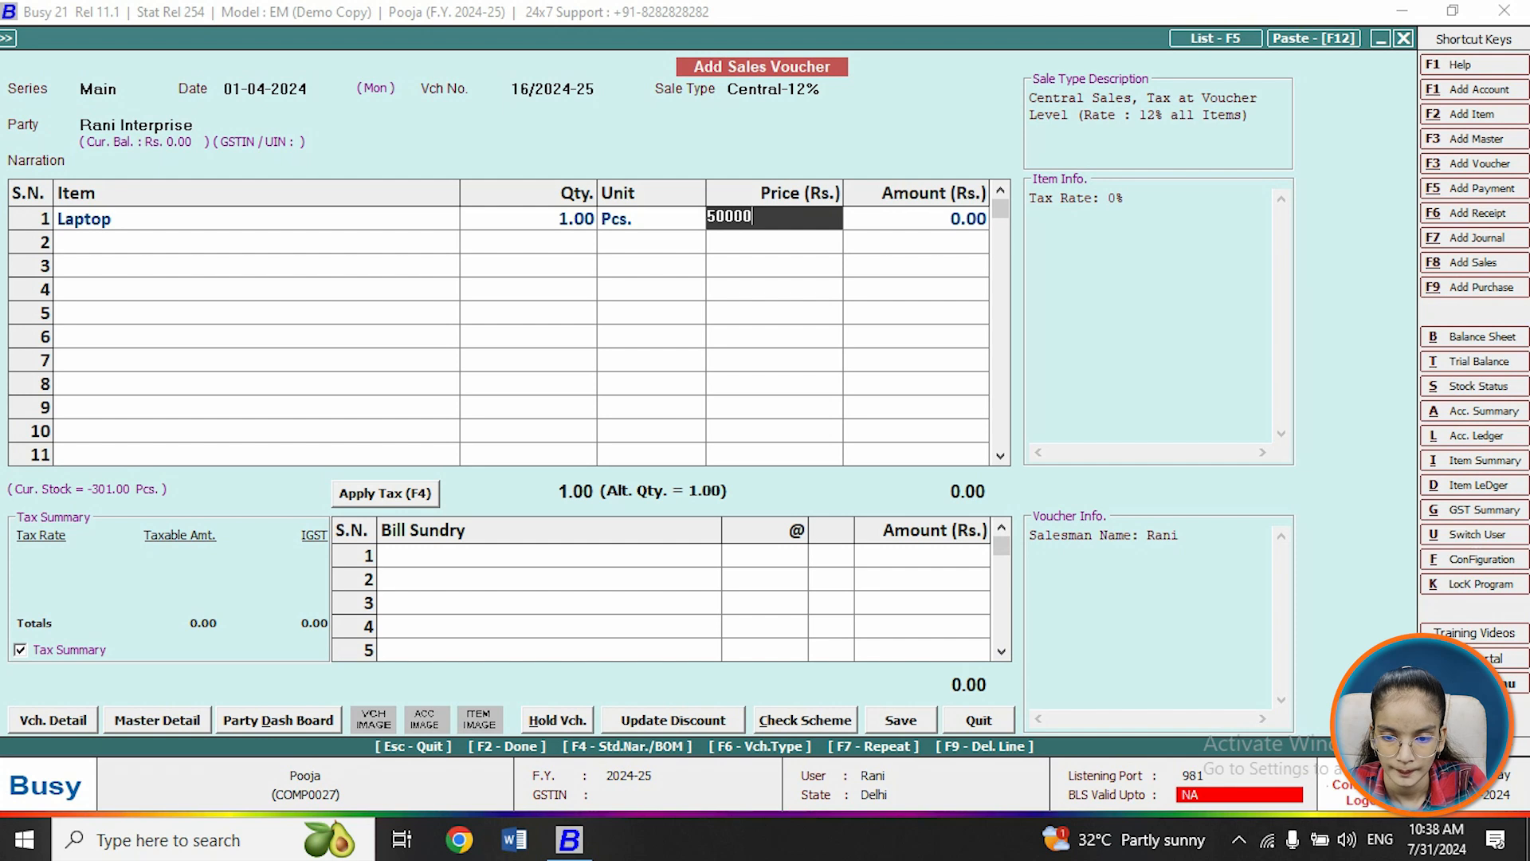
key(Return)
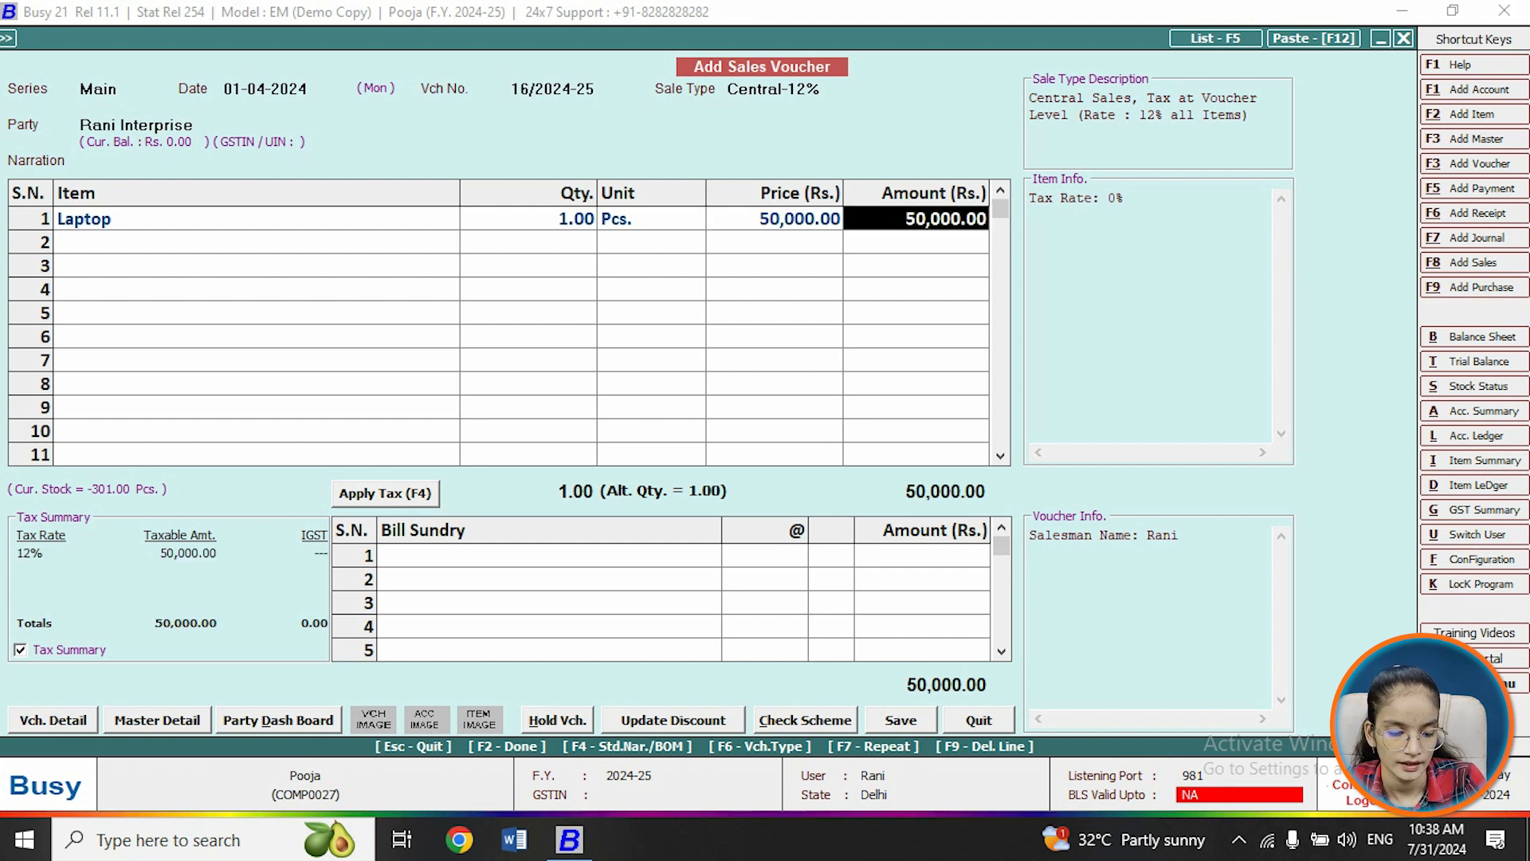
Step: Finish the voucher lines, continuing the central transaction and keeping the bill unchanged
key(Tab)
key(Return)
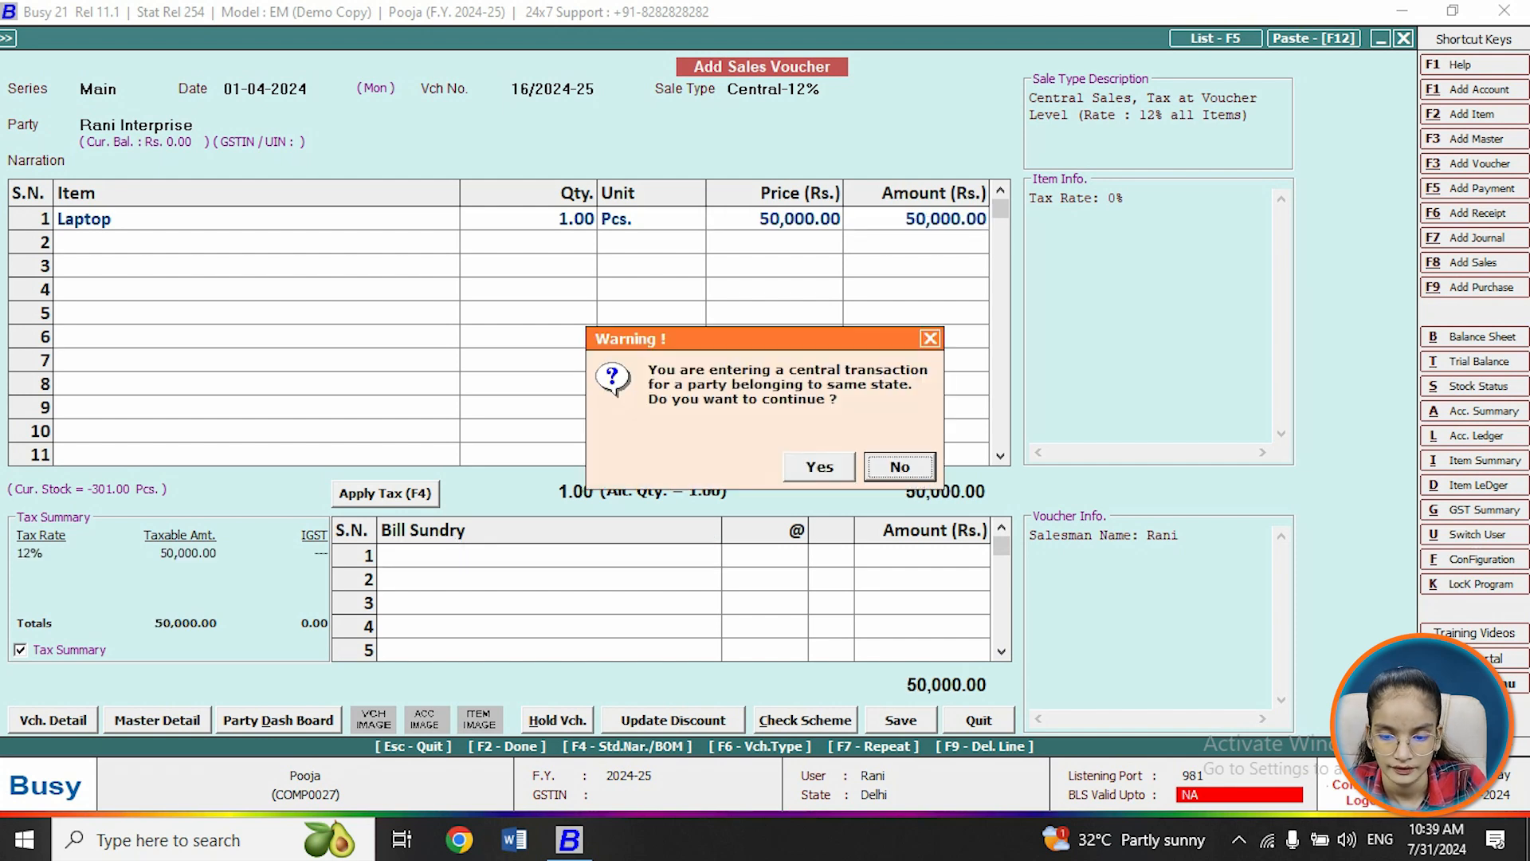
key(Left)
key(Return)
key(Left)
key(Return)
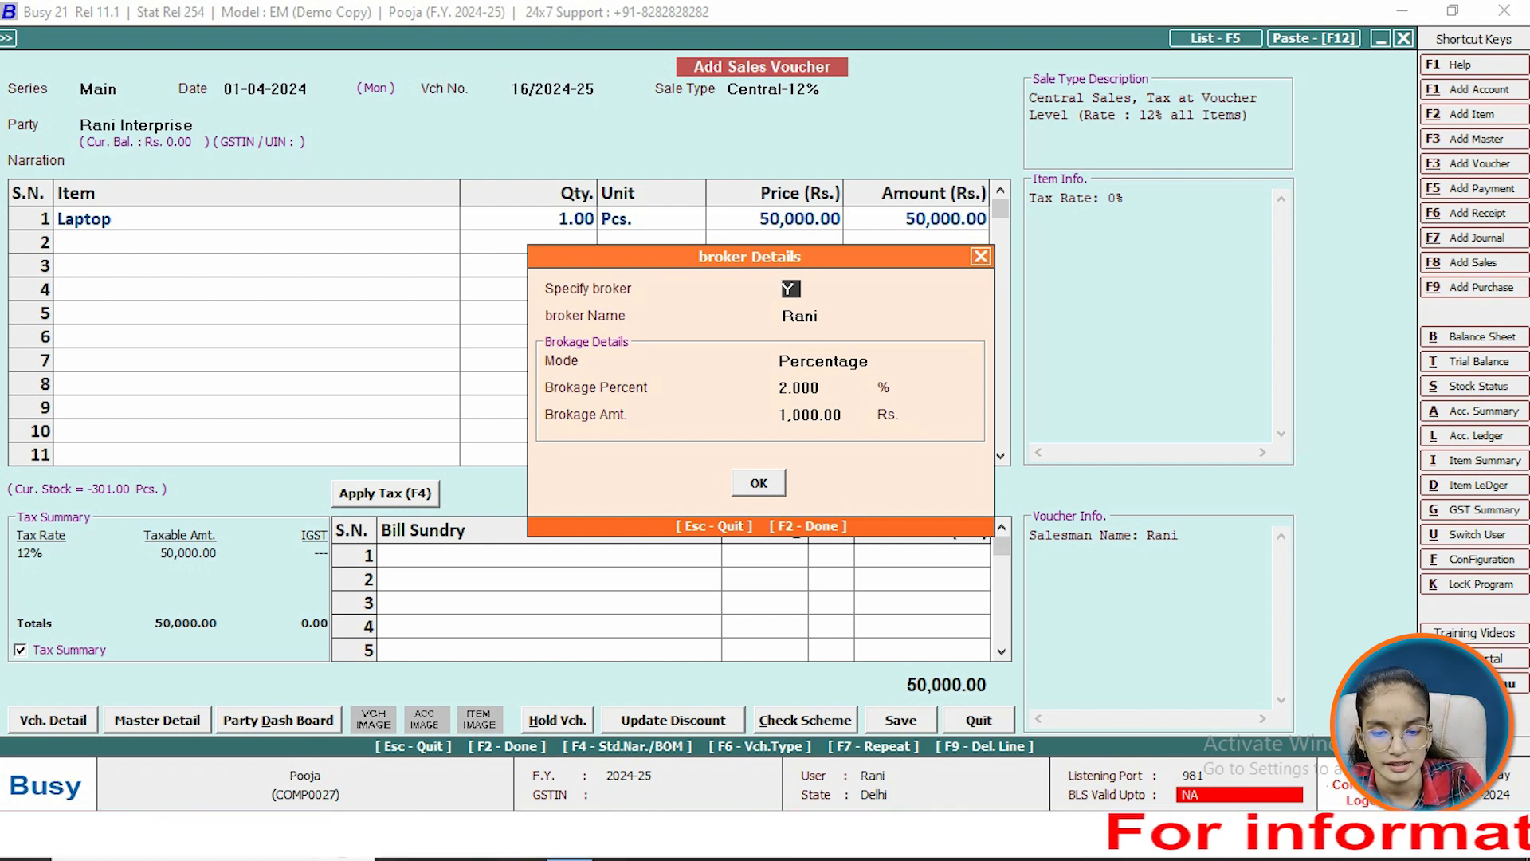
Step: Save the voucher with 2% brokerage, skipping extra details and printing, then quit entry
key(Return)
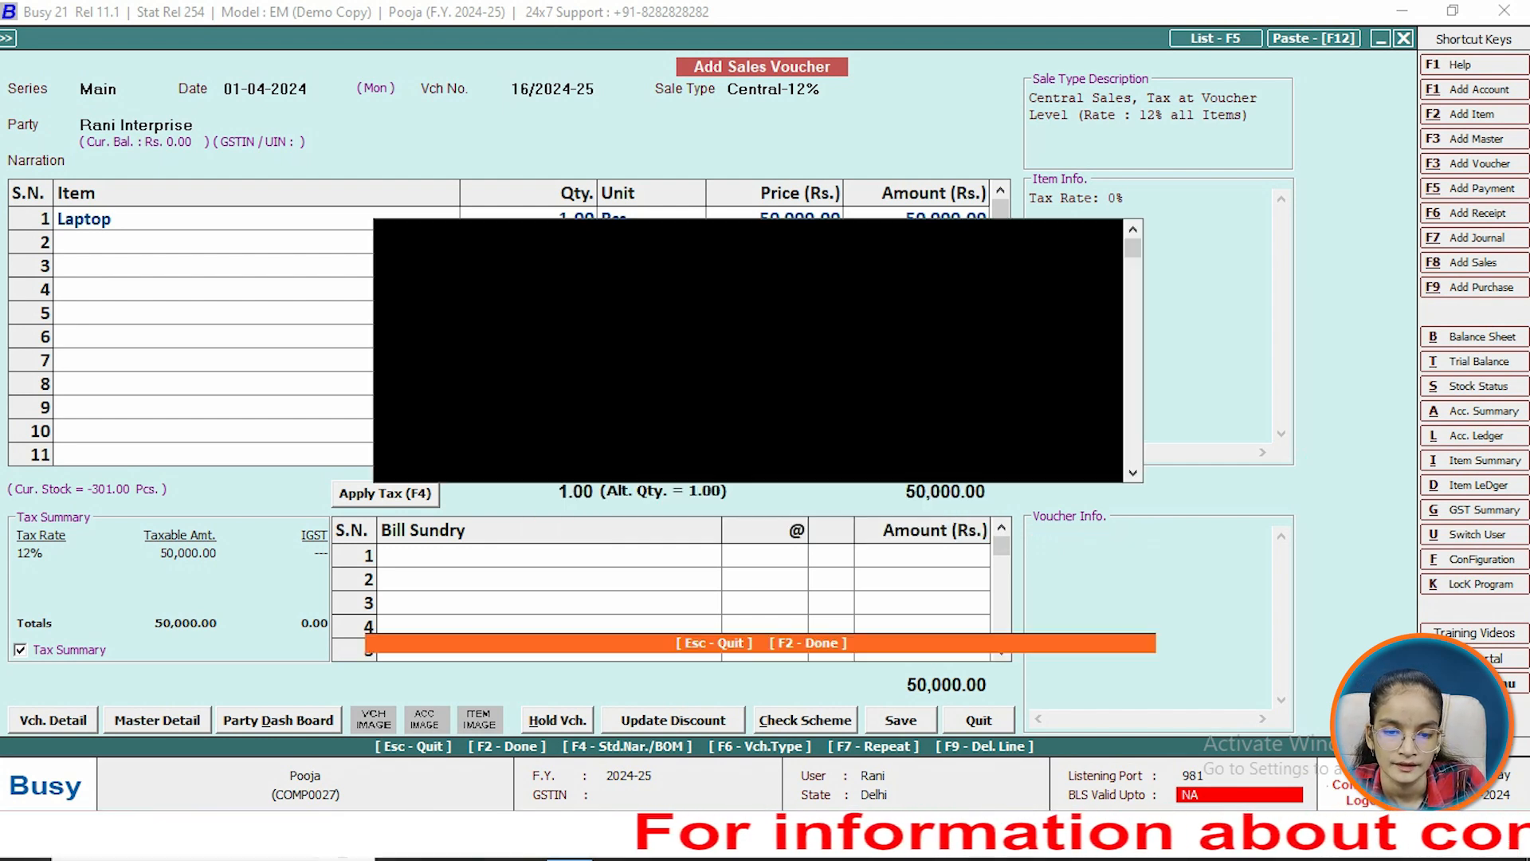
key(F2)
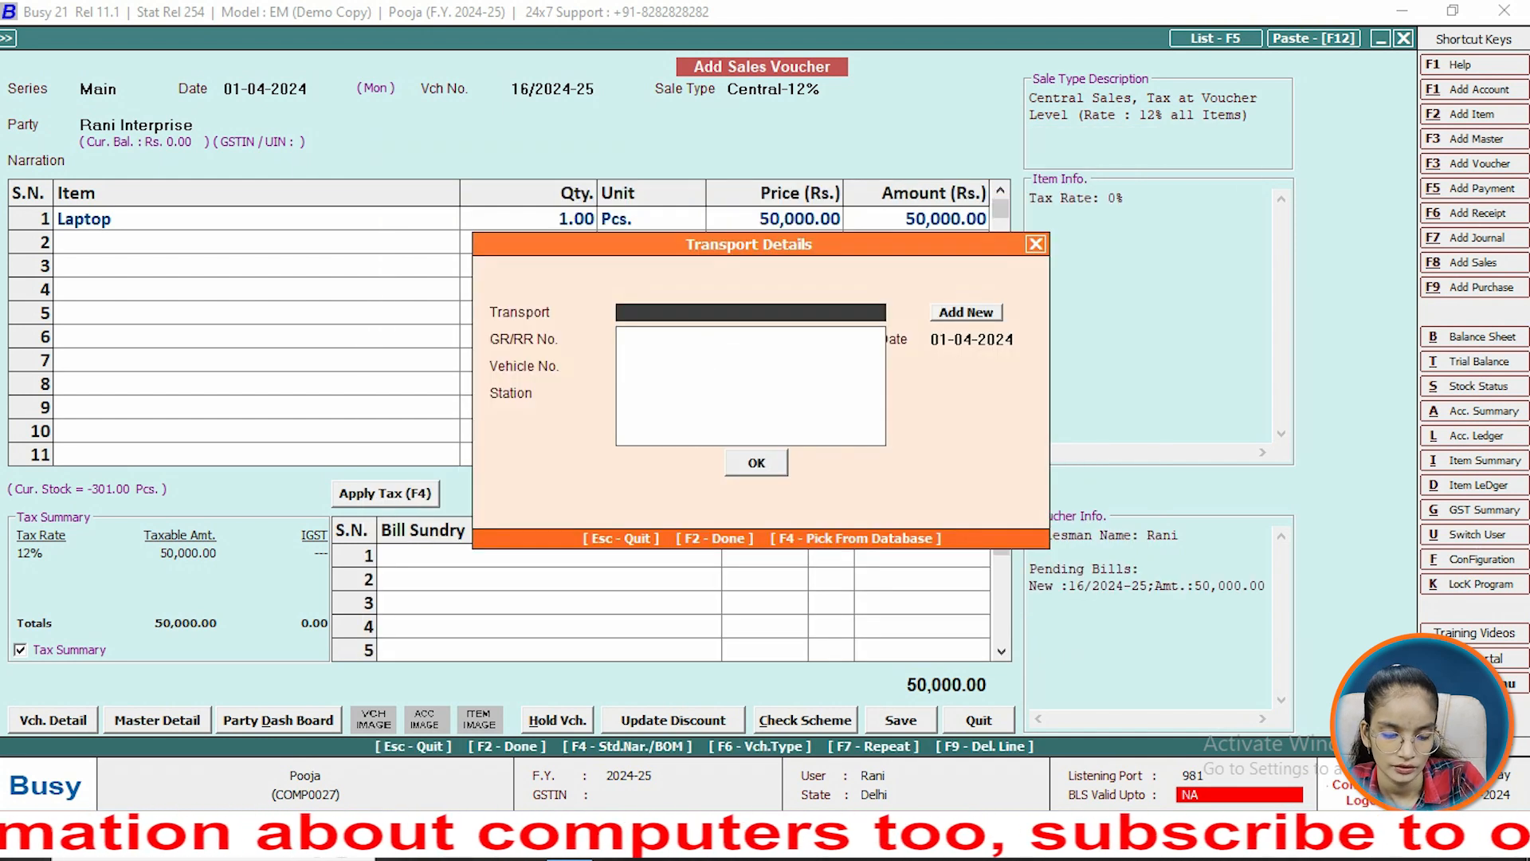
key(F2)
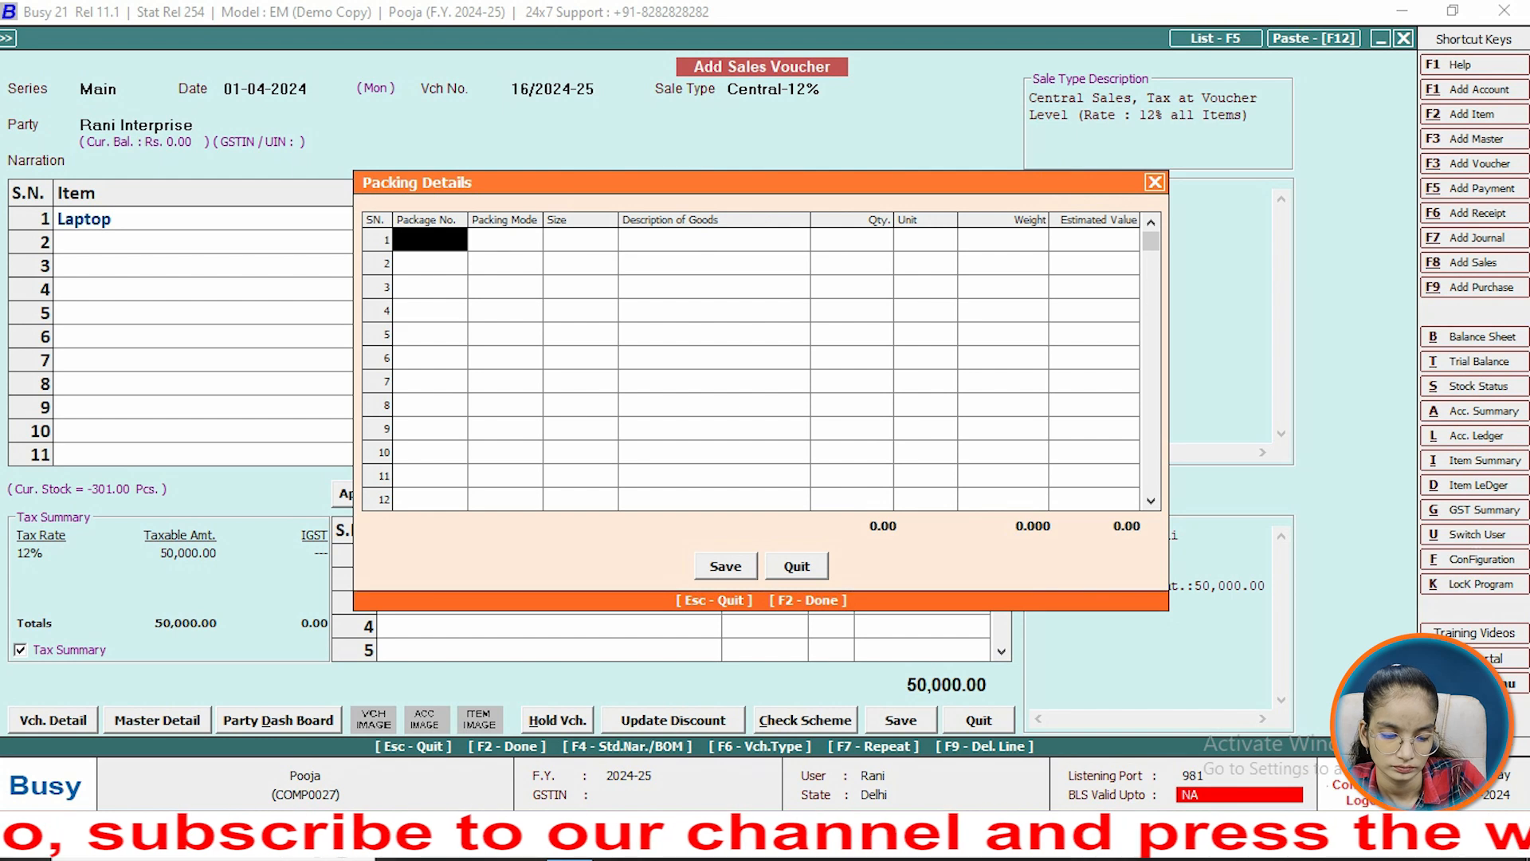
key(F2)
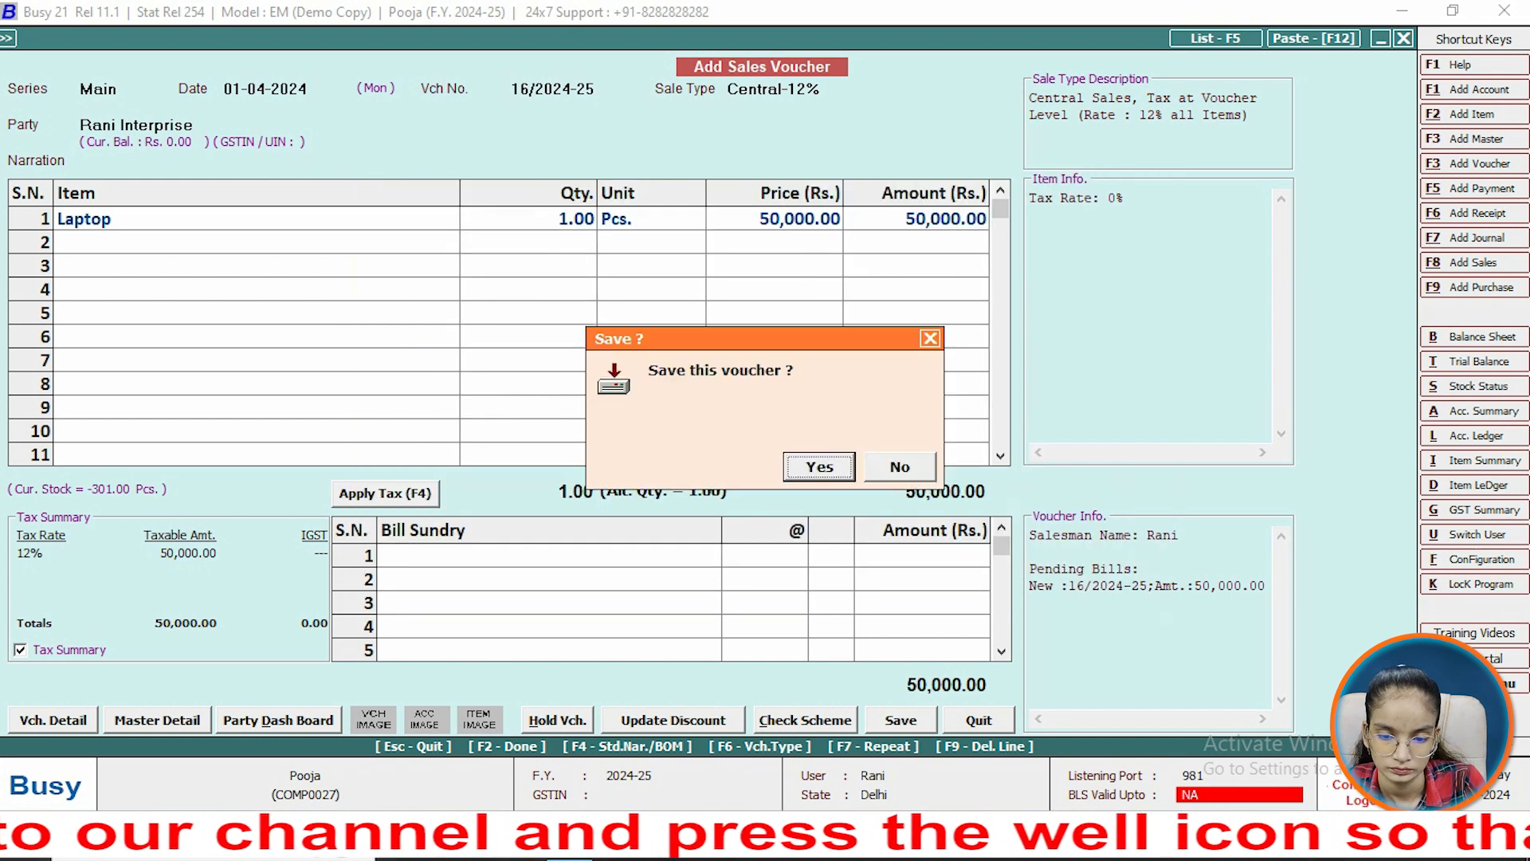
key(Return)
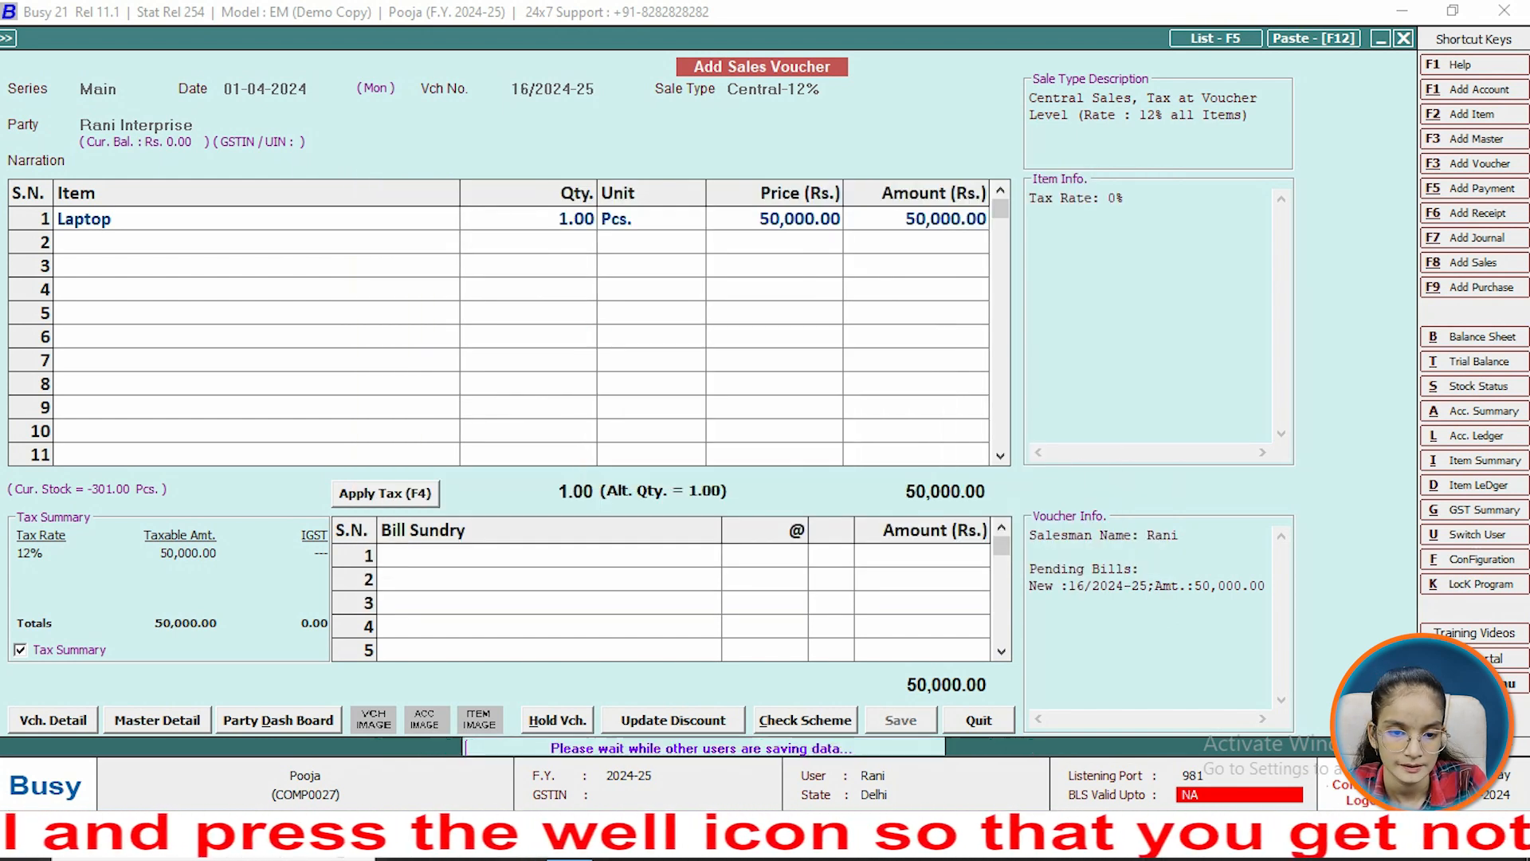
key(Right)
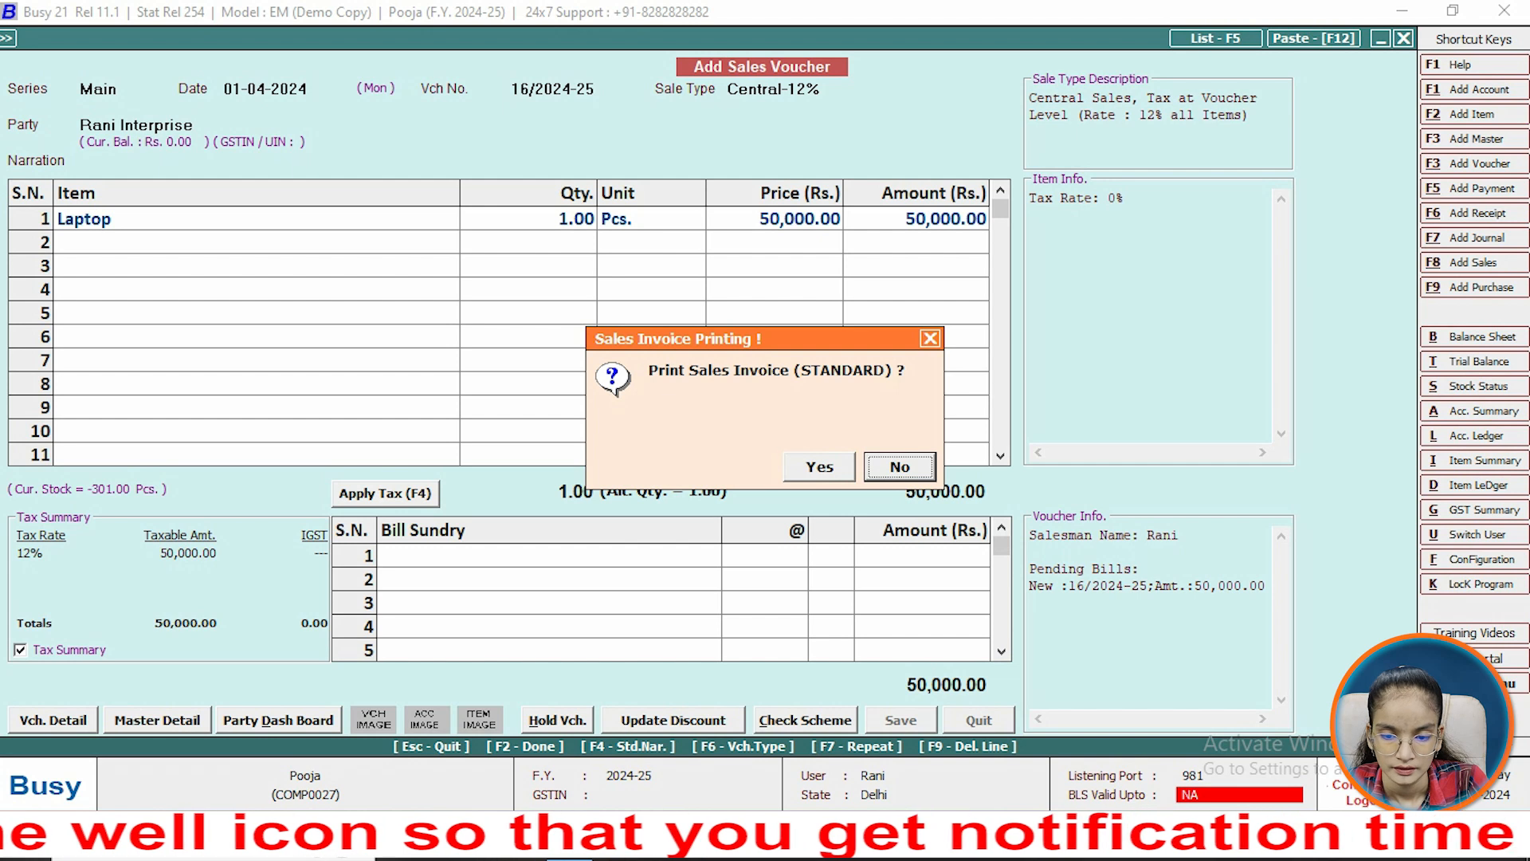
key(Return)
key(Escape)
key(Return)
Step: Generate the Sale/Purchase Brokage Calculation report for the single broker Rani, 1-4-2024 to 1-4-2024
key(Right)
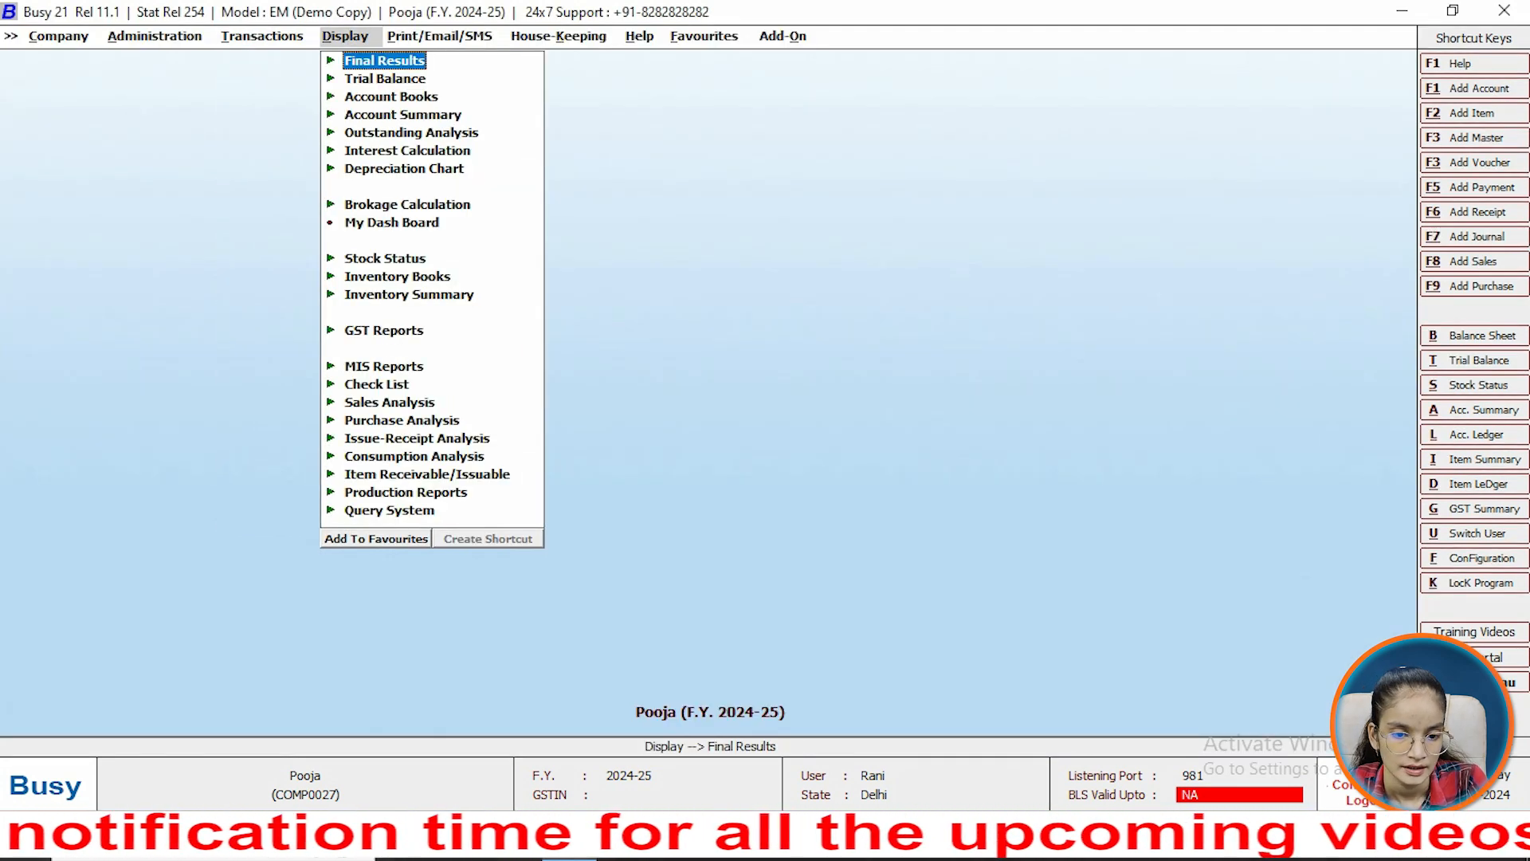
key(Down)
key(Down)
key(Down)
key(Down)
key(Down)
key(Down)
key(Down)
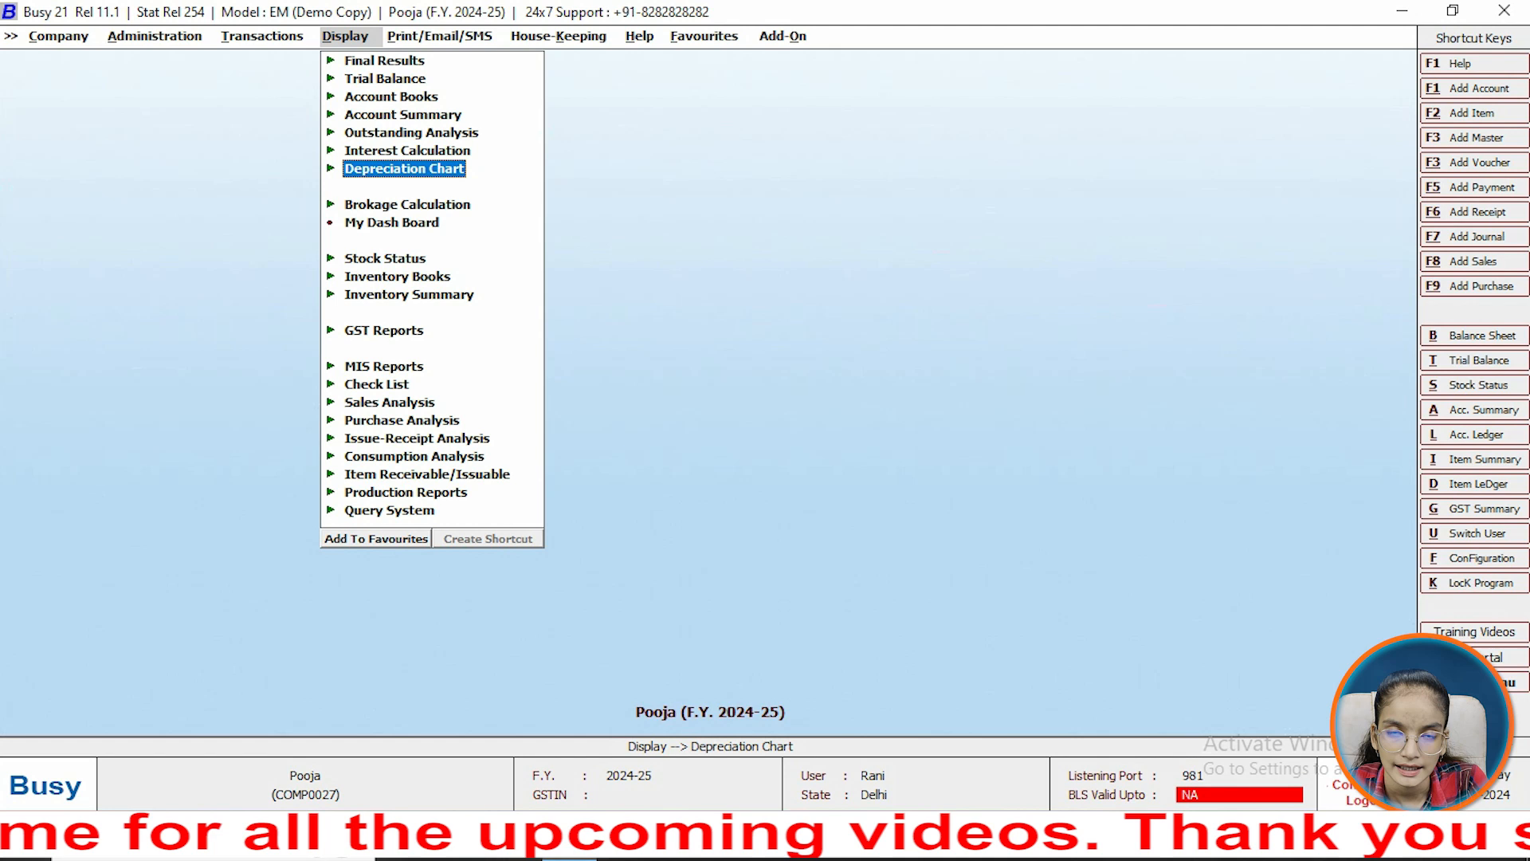
key(Return)
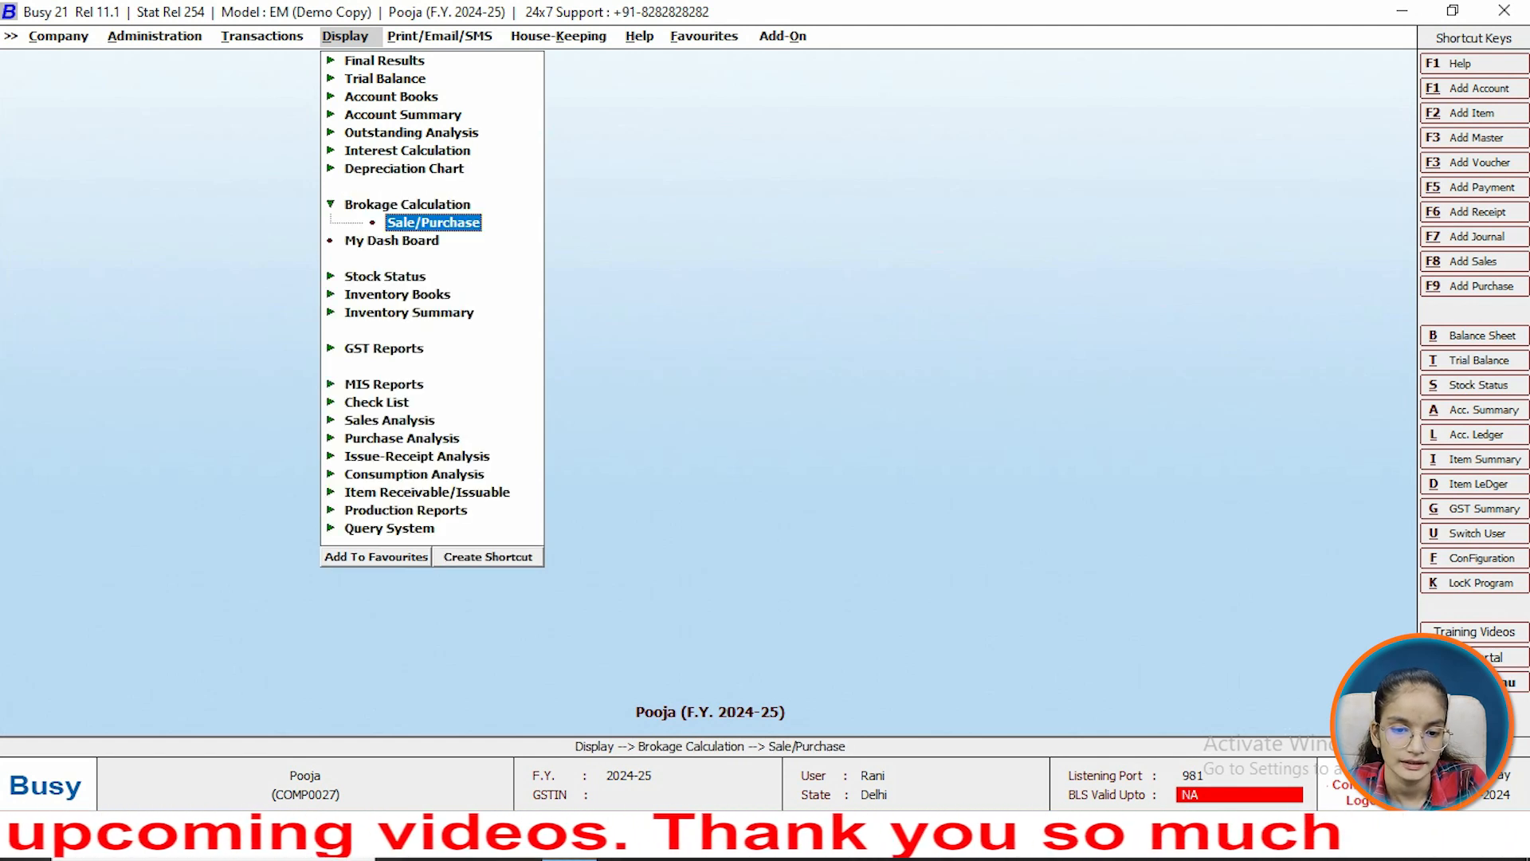
key(Return)
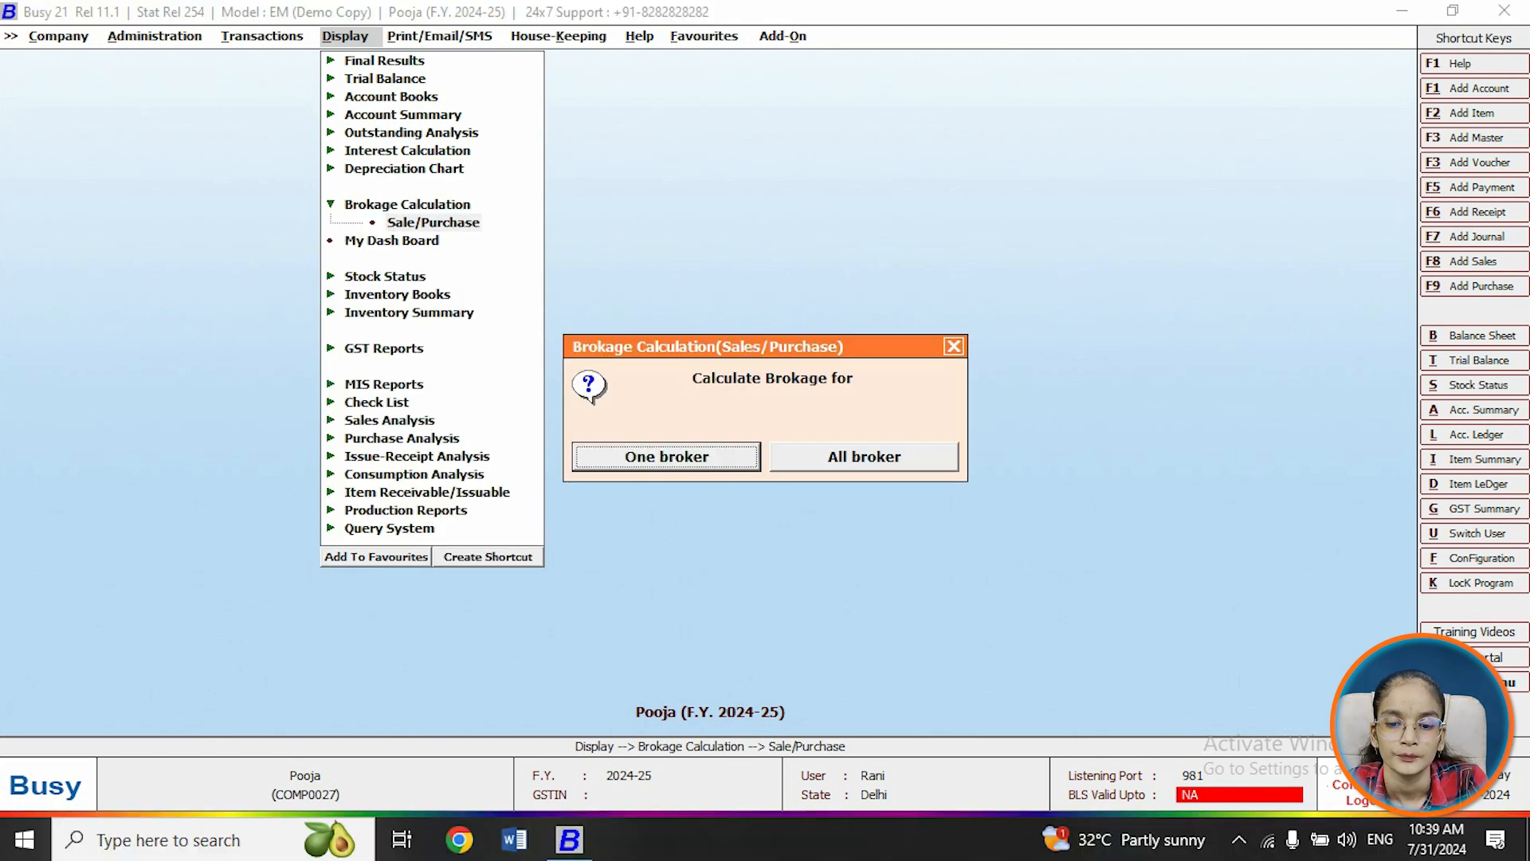
key(Escape)
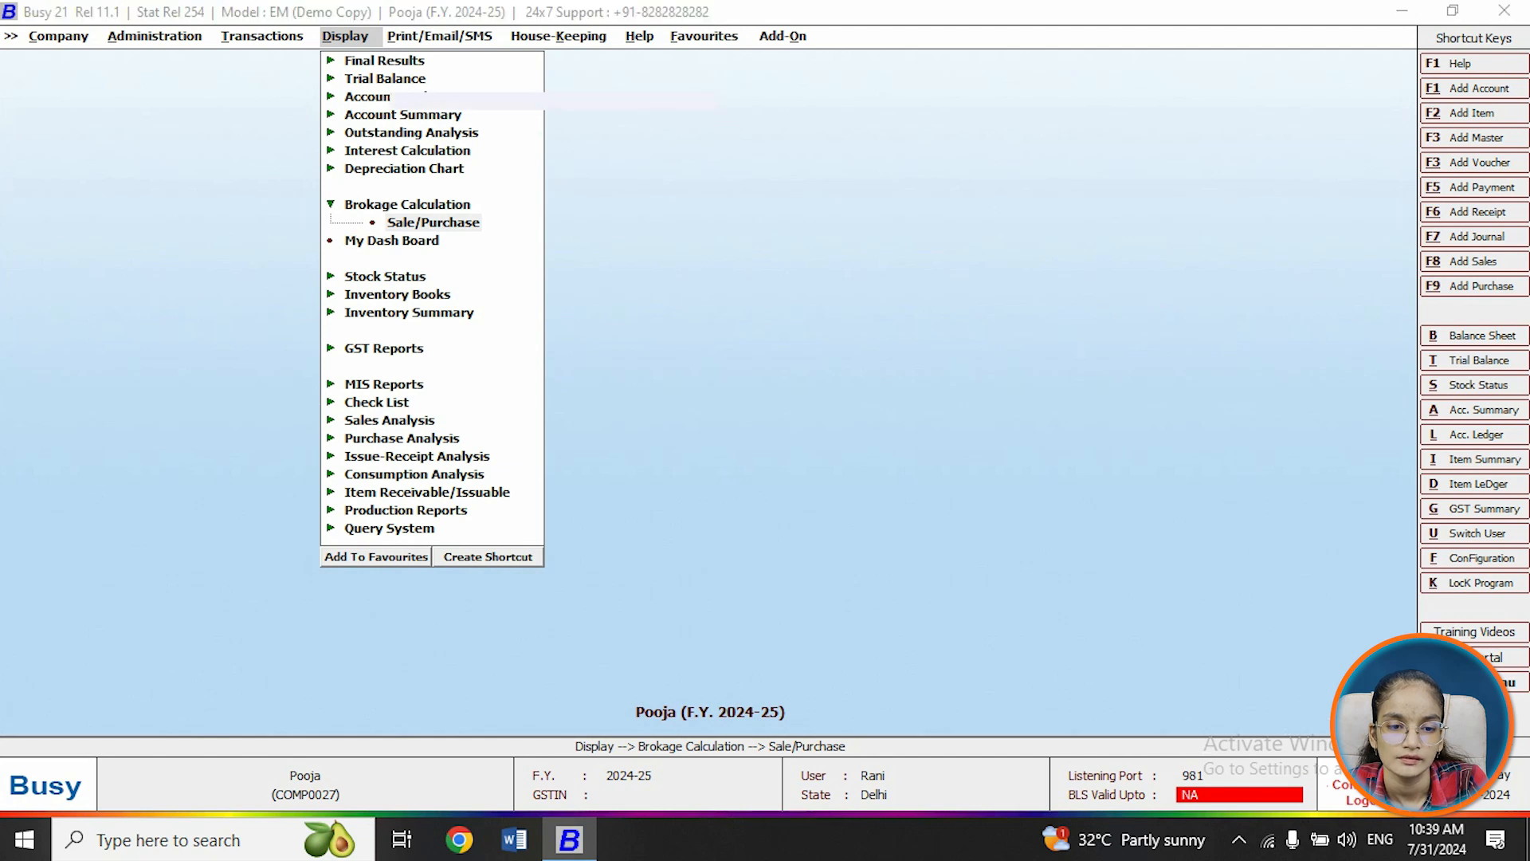
key(Return)
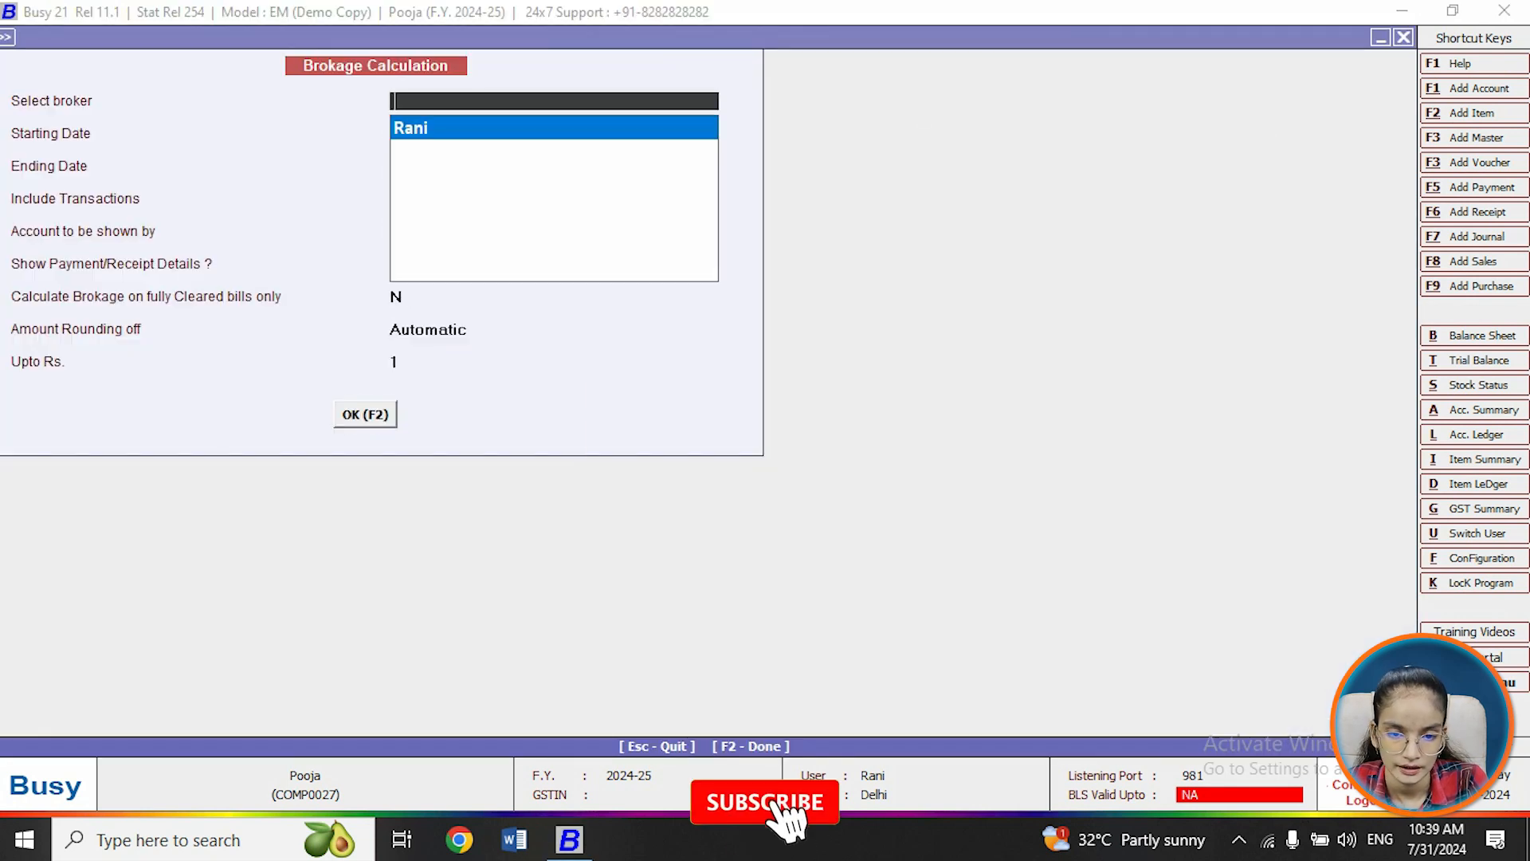
key(Return)
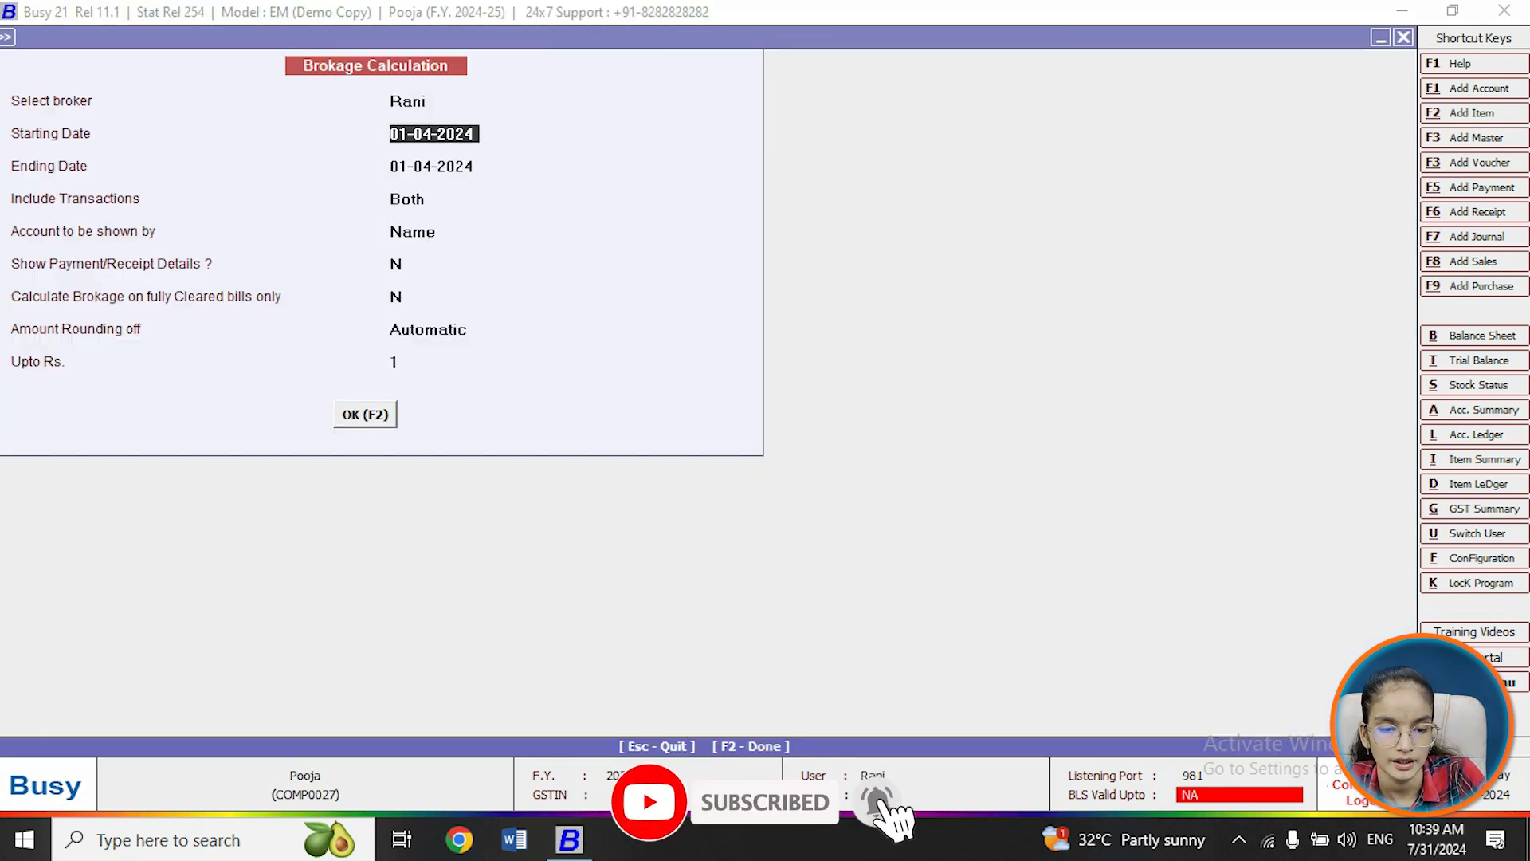
key(Up)
key(F2)
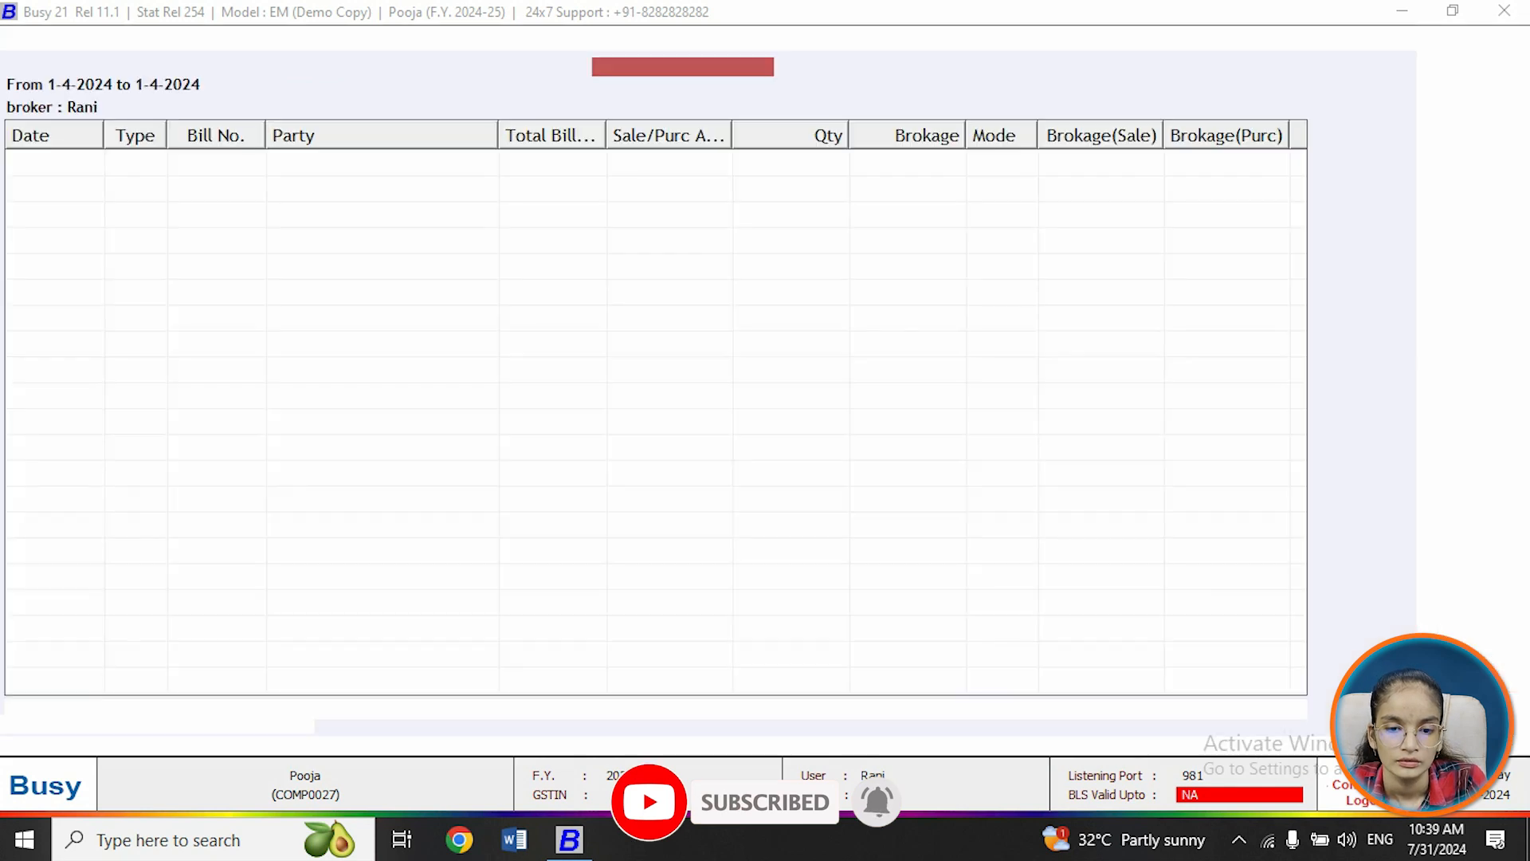